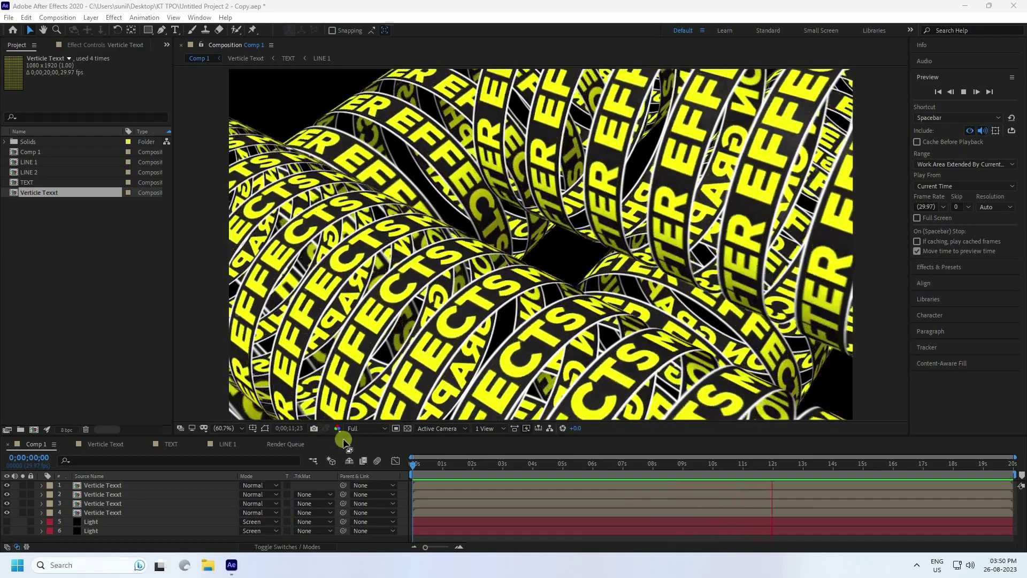
Stop the text-tube preview at about 0;00;03;06 and begin a new project from the File menu.
drag(519, 465, 509, 464)
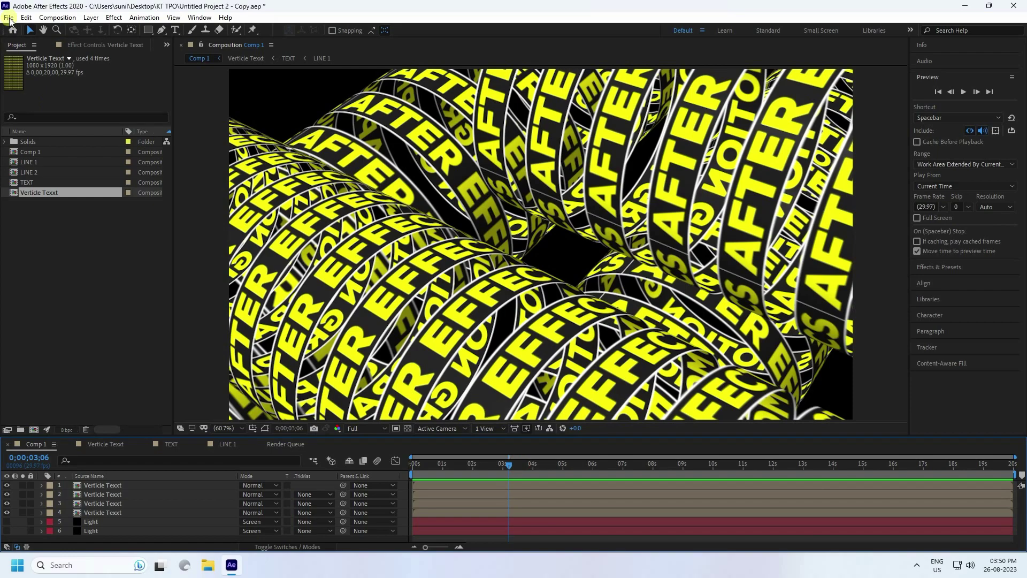
click(9, 17)
Start a new project, discarding unsaved changes to the old one.
mouse_move(107, 24)
click(217, 30)
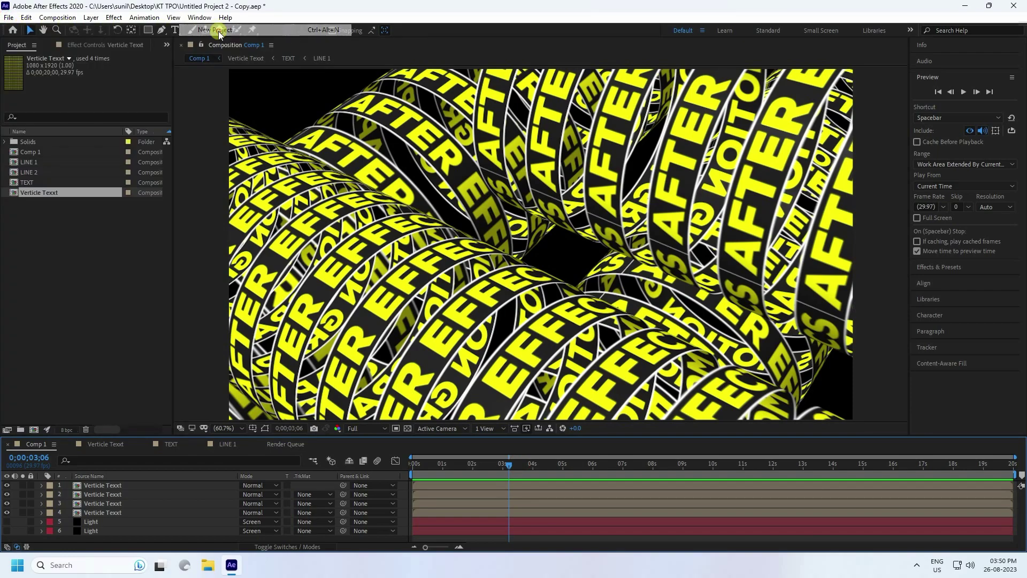
click(539, 294)
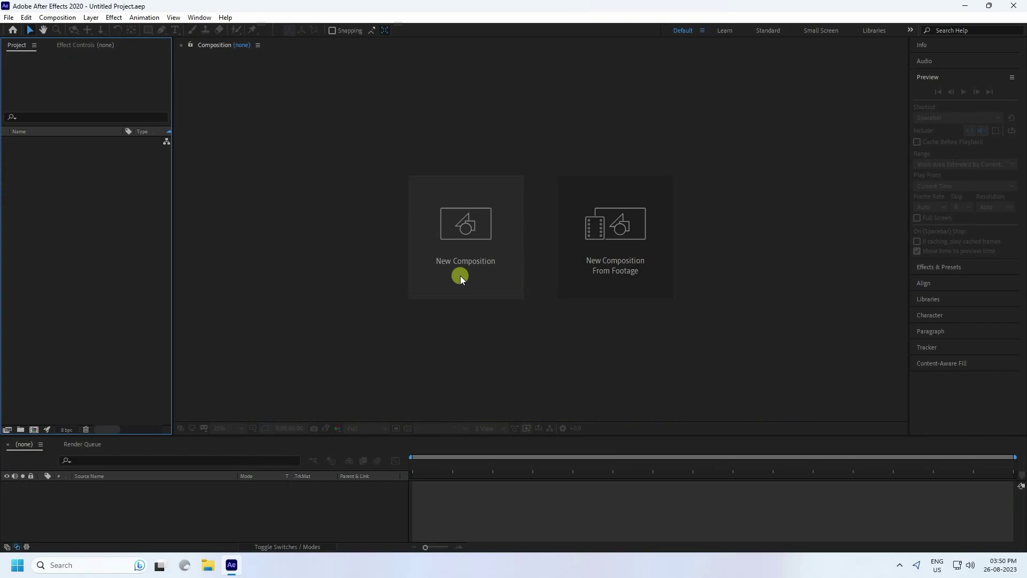
Create a 1920×1080 composition named MAIN COMP.
click(448, 269)
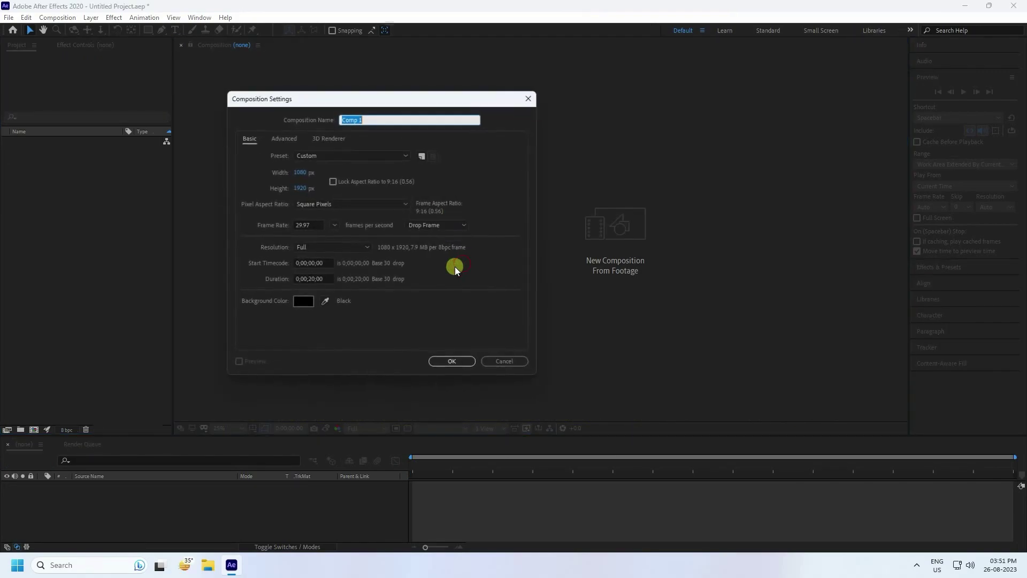
text(M)
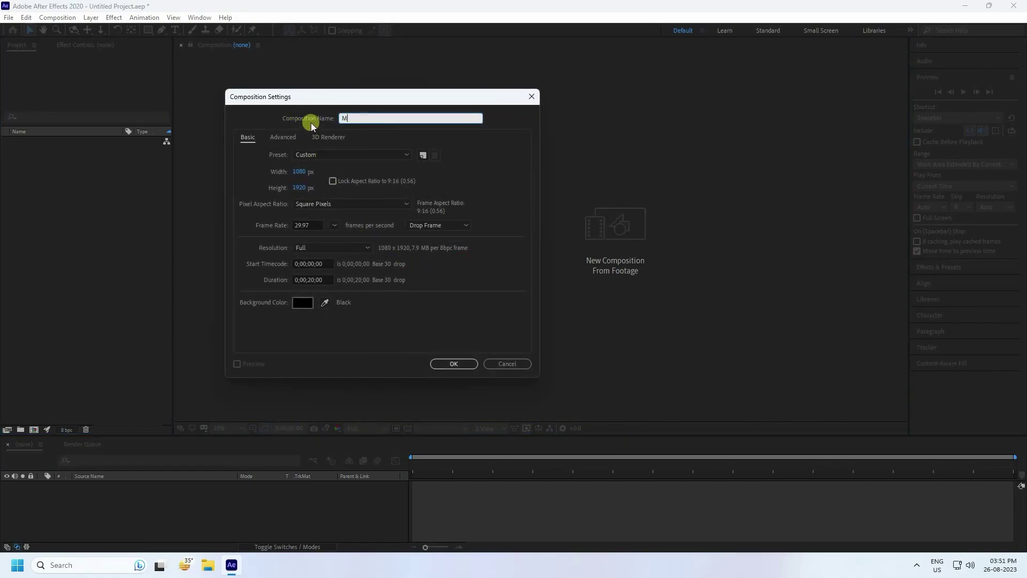
text(AIN COMP)
click(297, 171)
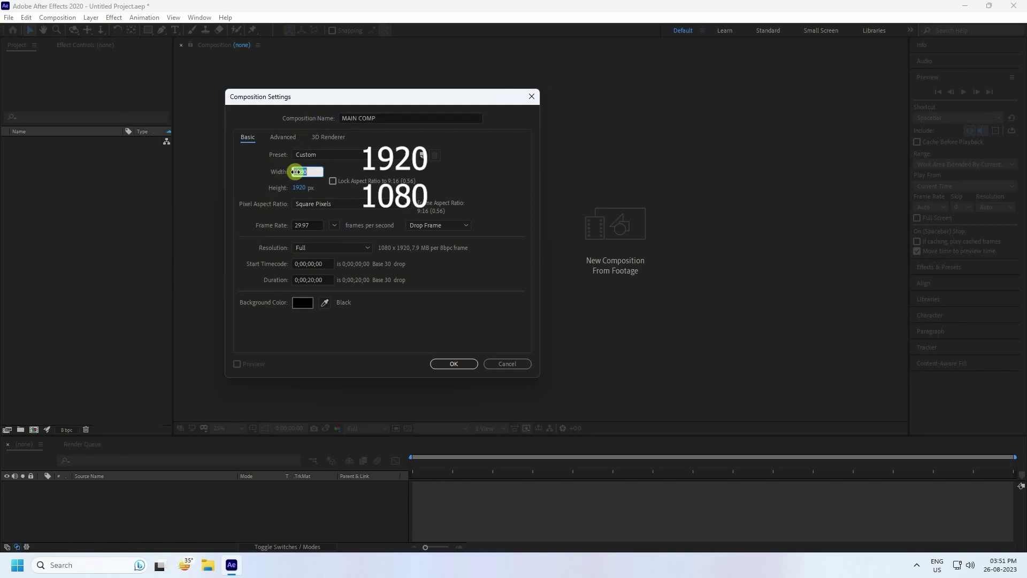
text(1920)
key(Tab)
text(1080)
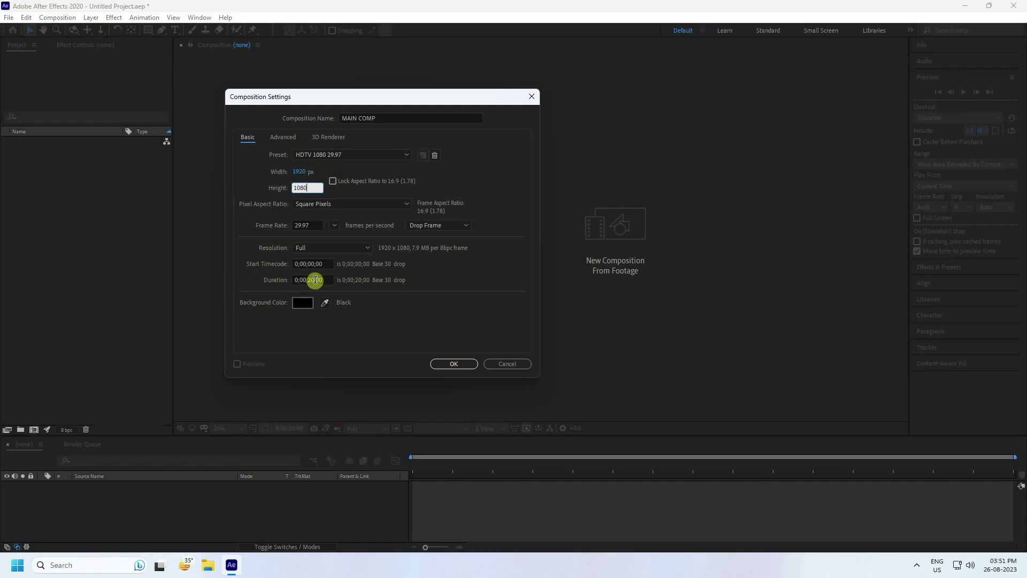
click(439, 370)
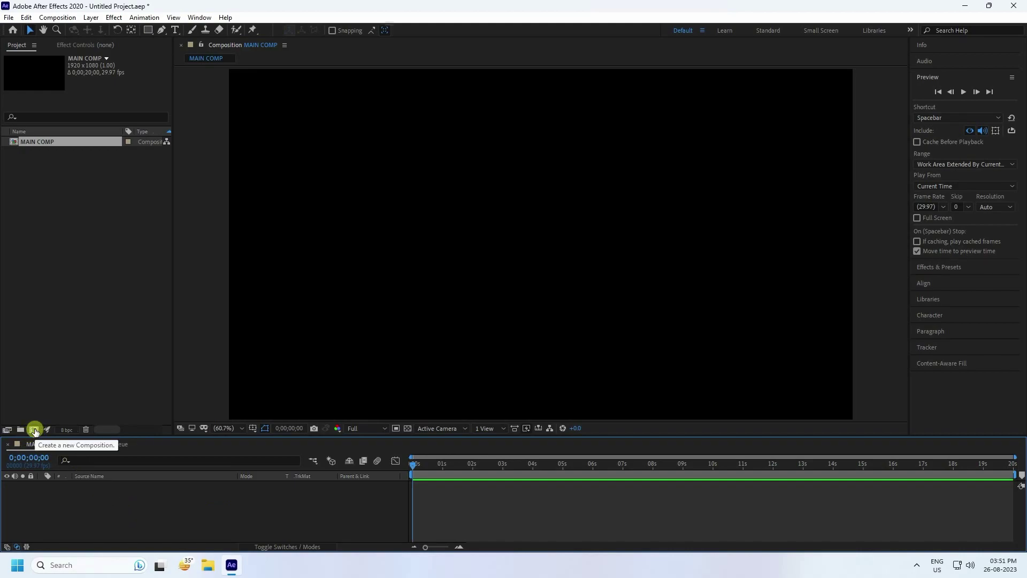
Create a 1080×1920 composition named VERTICAL TEXT and close the Render Queue.
click(34, 430)
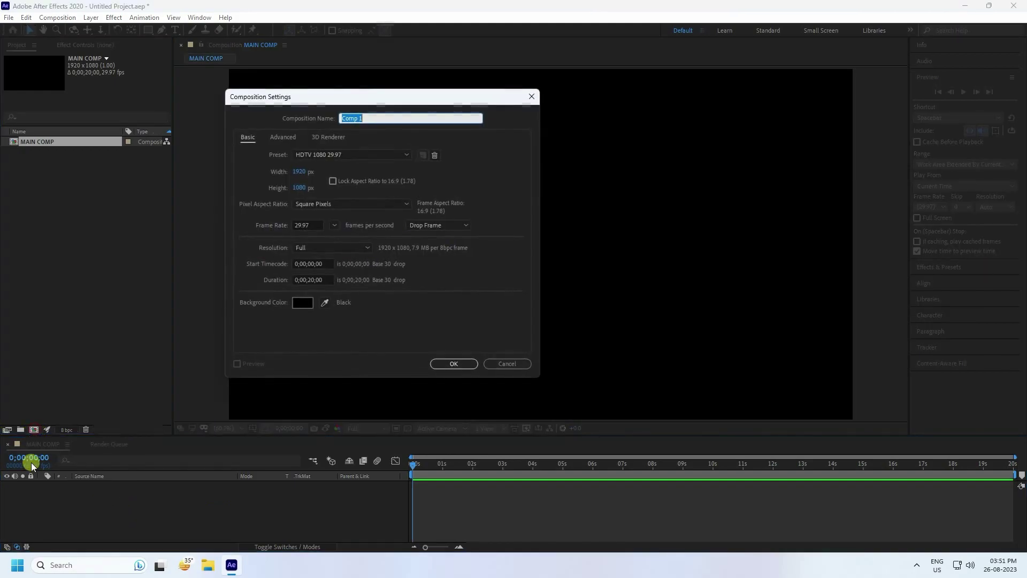
click(297, 172)
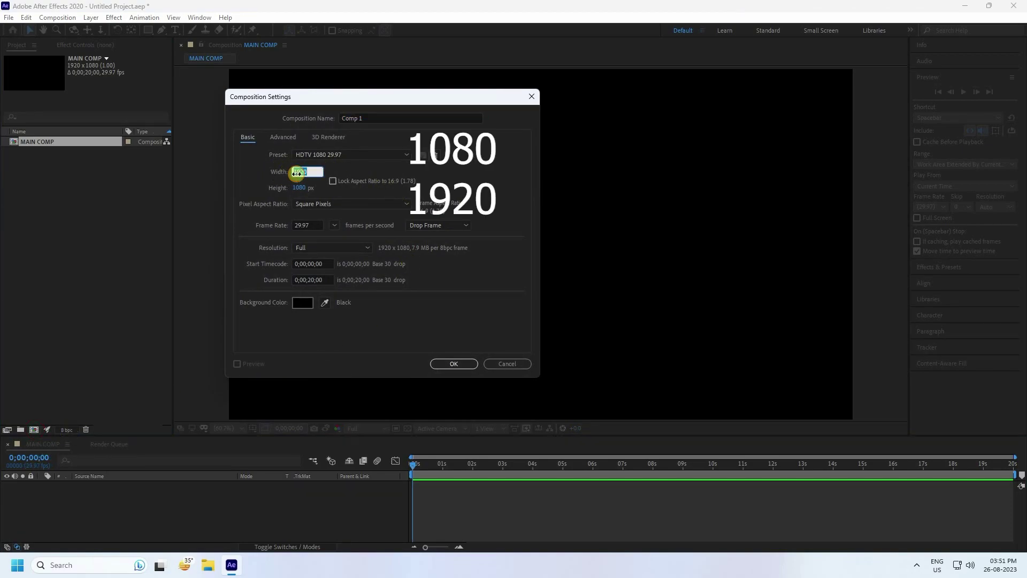
text(1080)
key(Tab)
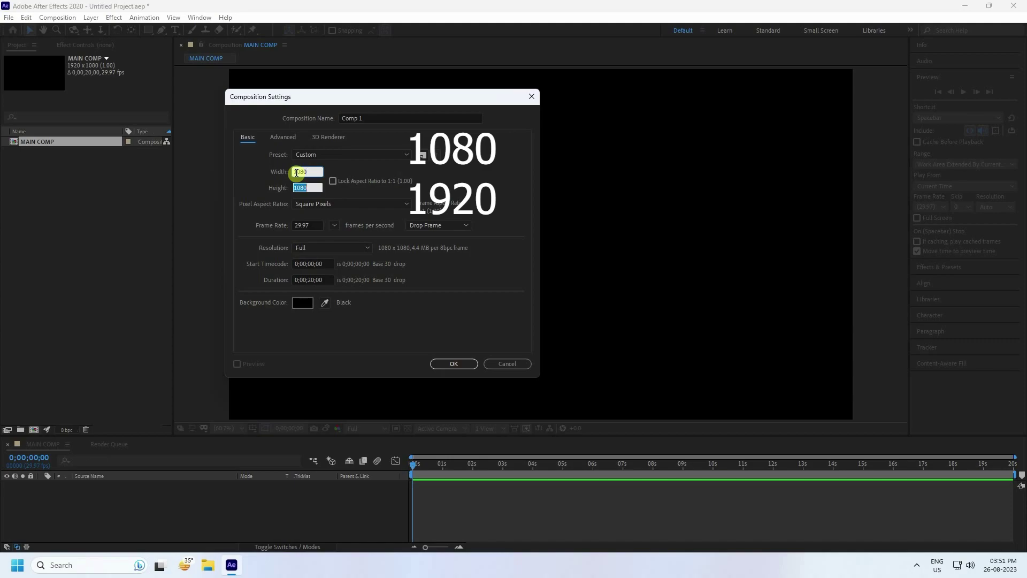
text(1920)
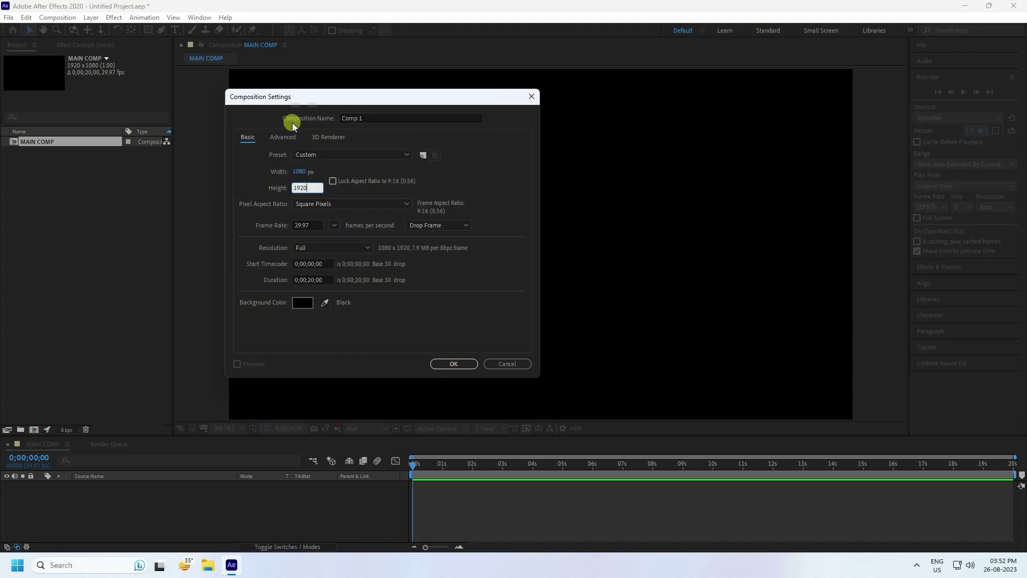
click(342, 117)
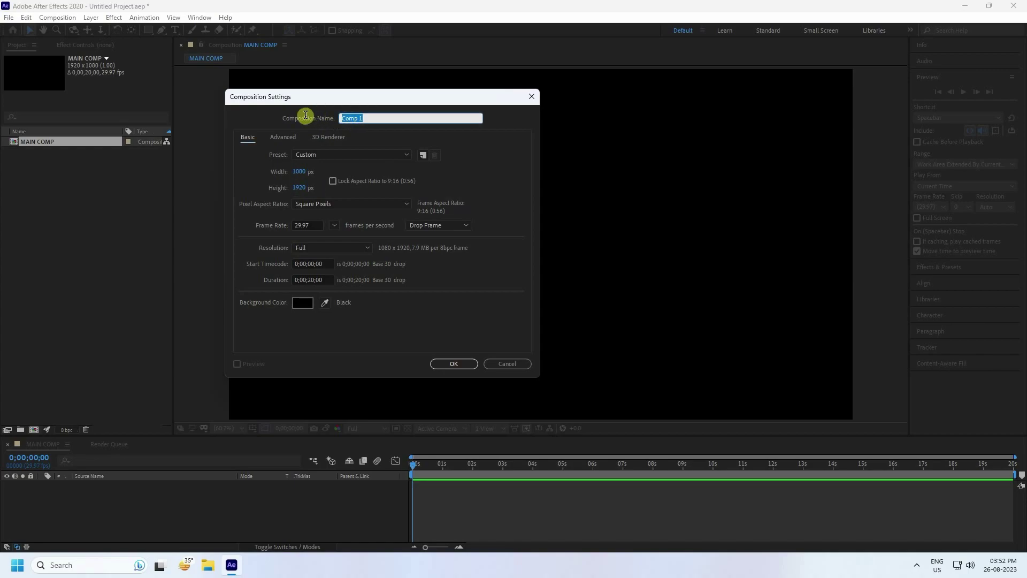
text(VERTIC)
text(AL T)
text(EXT)
click(454, 363)
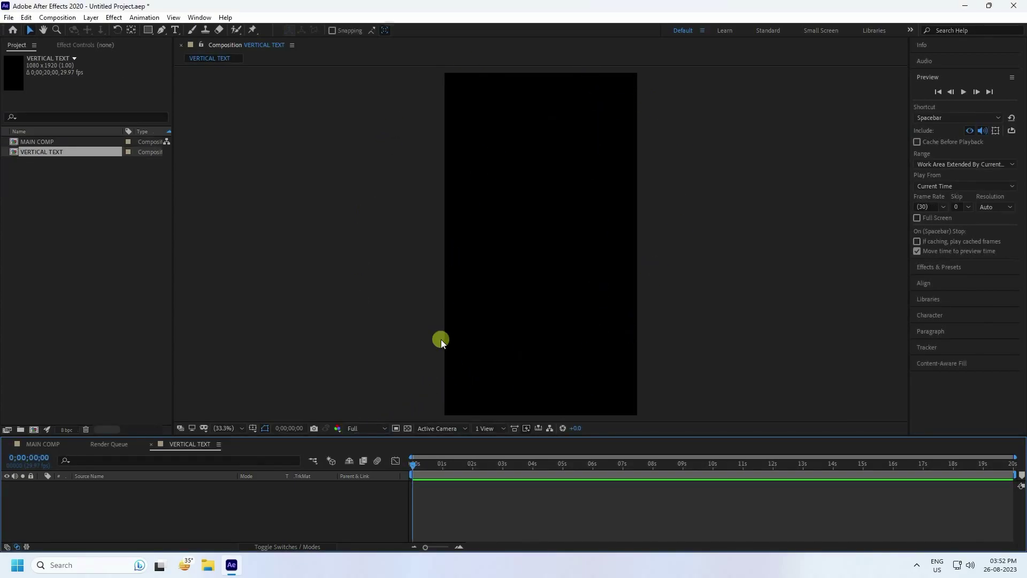
click(83, 446)
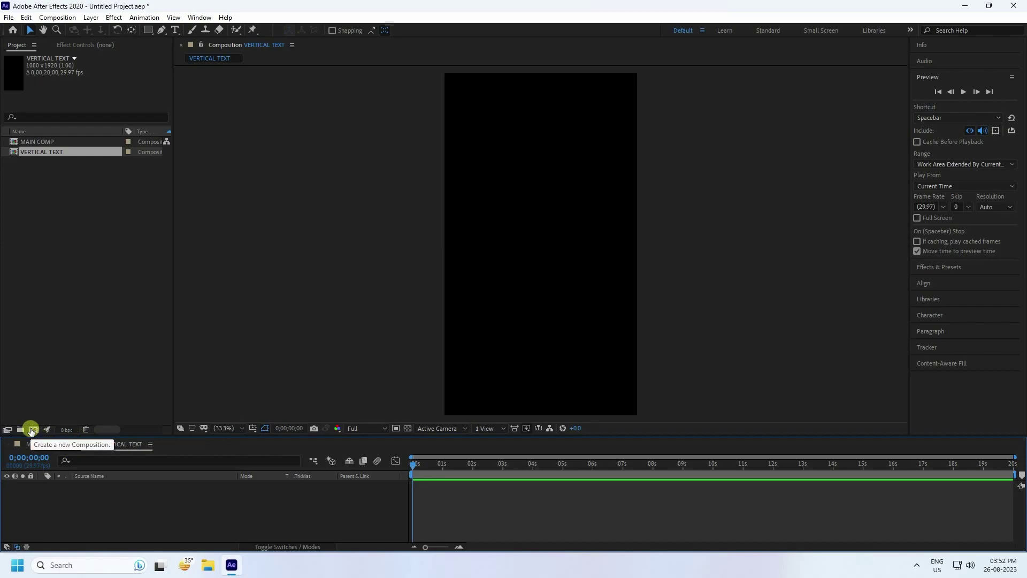
Create a composition named TEXT with width 1080 and height 100.
click(32, 429)
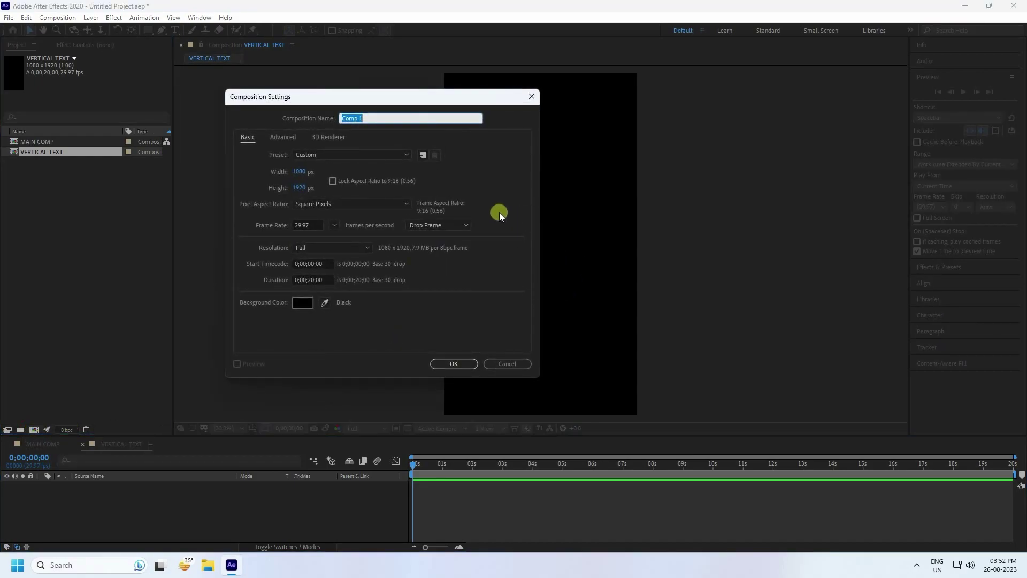
text(TEXT)
click(298, 188)
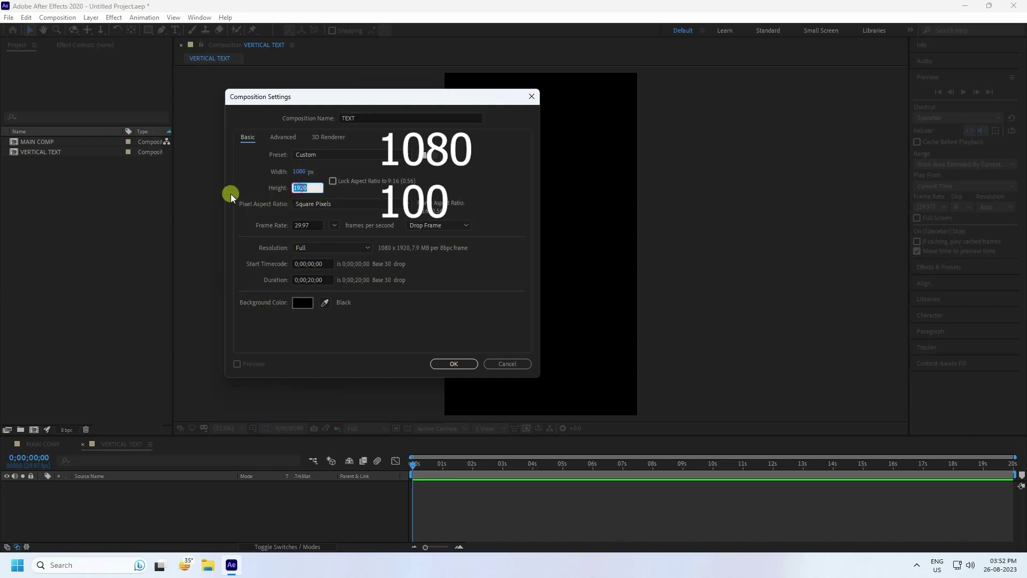
text(100)
click(426, 335)
click(246, 146)
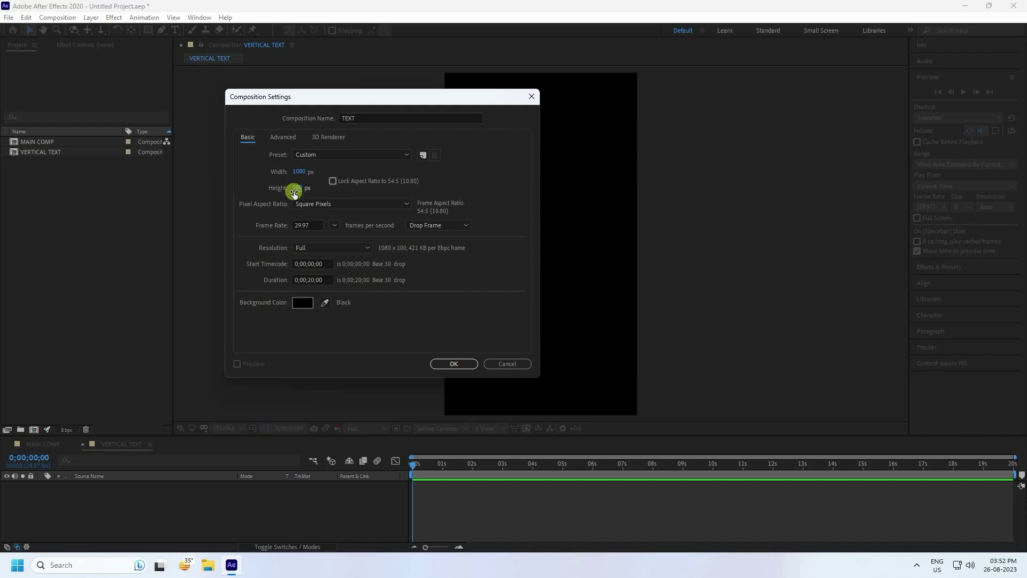
click(452, 362)
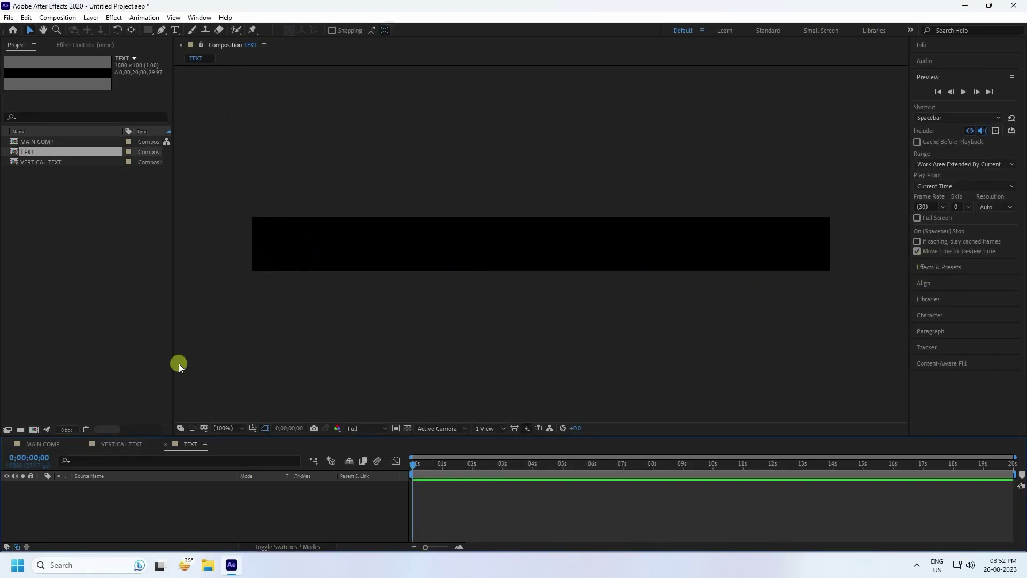
Add a text layer reading 'AFTER EFFECTS MOTION GRAPHICS' in the TEXT composition.
click(175, 30)
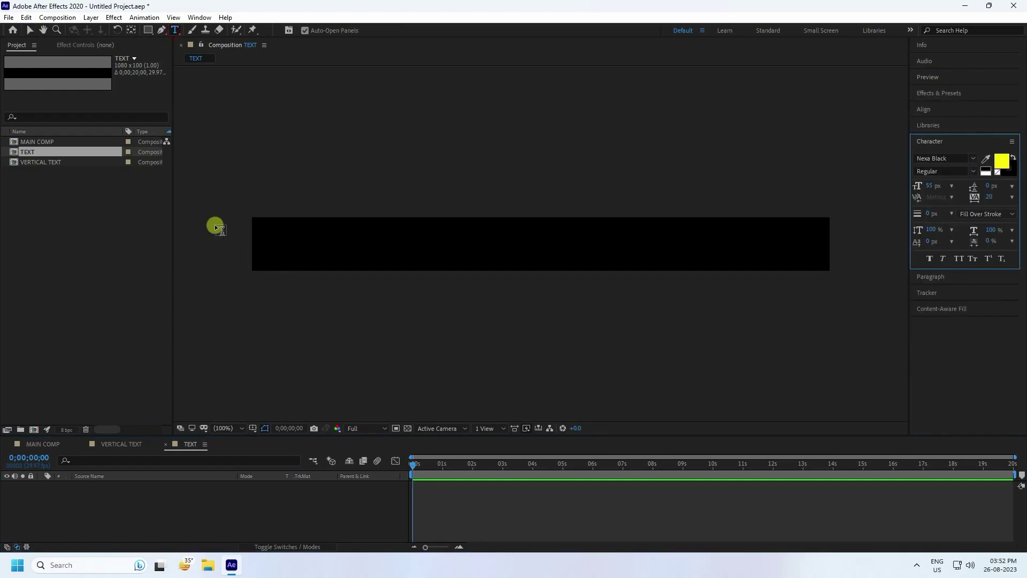
click(303, 239)
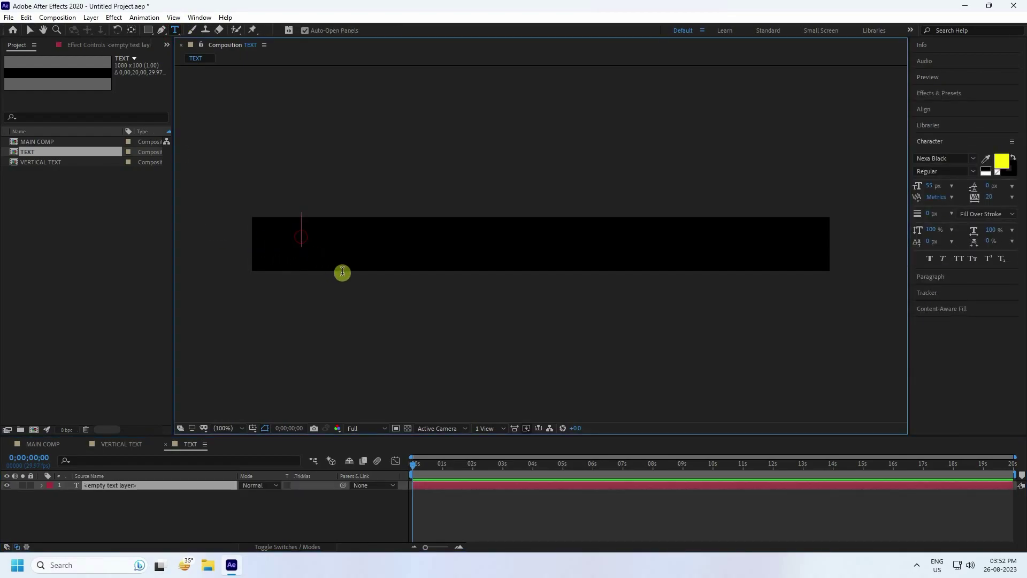
text(a)
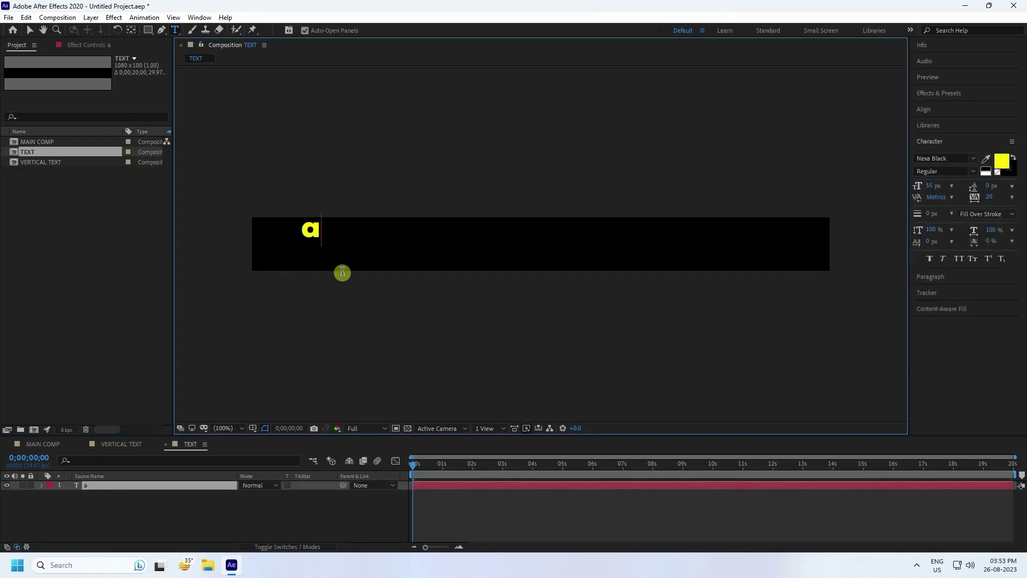
key(BackSpace)
text(after)
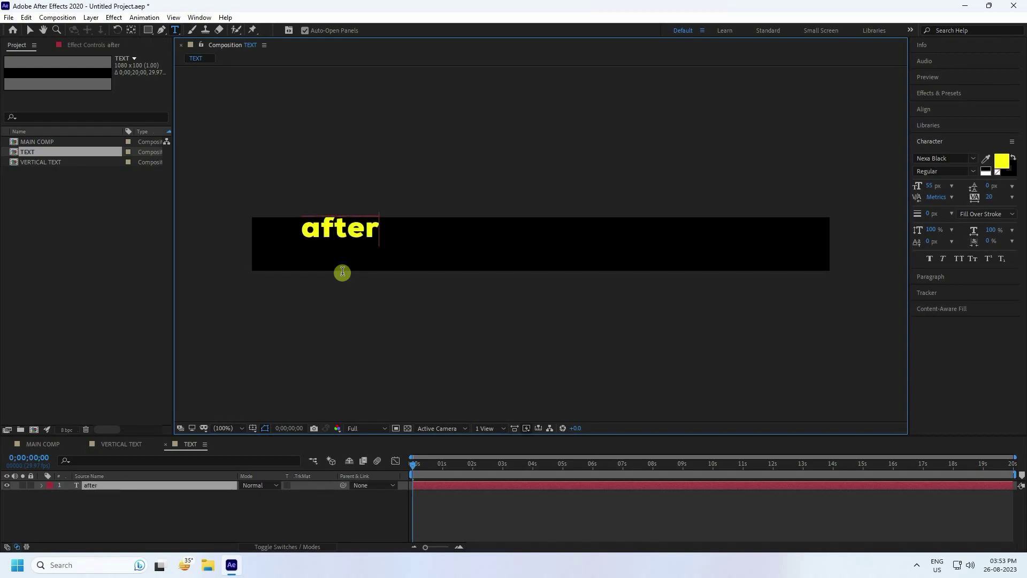
key(BackSpace)
key(BackSpace)
key(BackSpace)
key(BackSpace)
key(BackSpace)
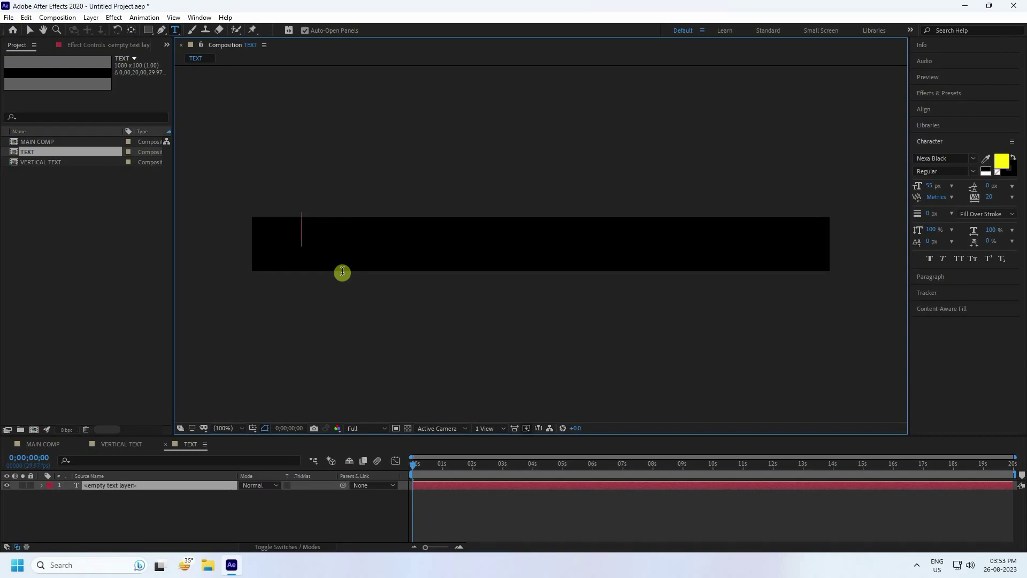
text(AFTER)
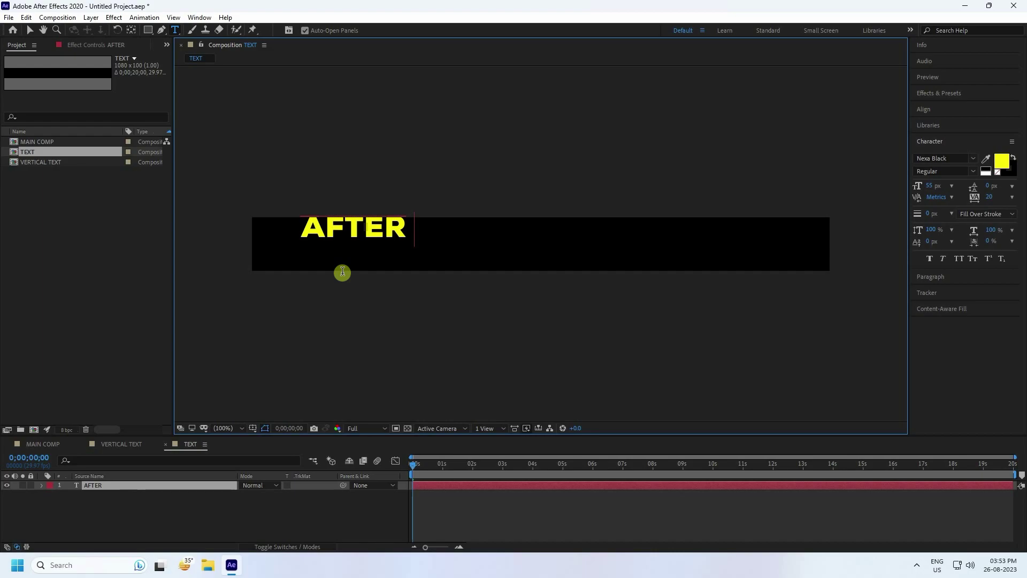
text( EFFECTS)
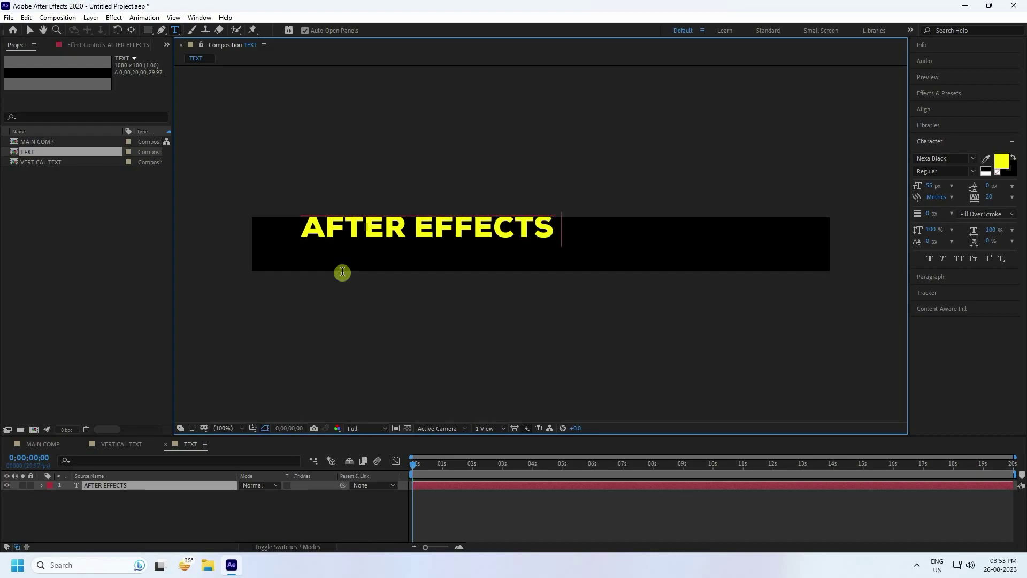
text( MOTION GRA)
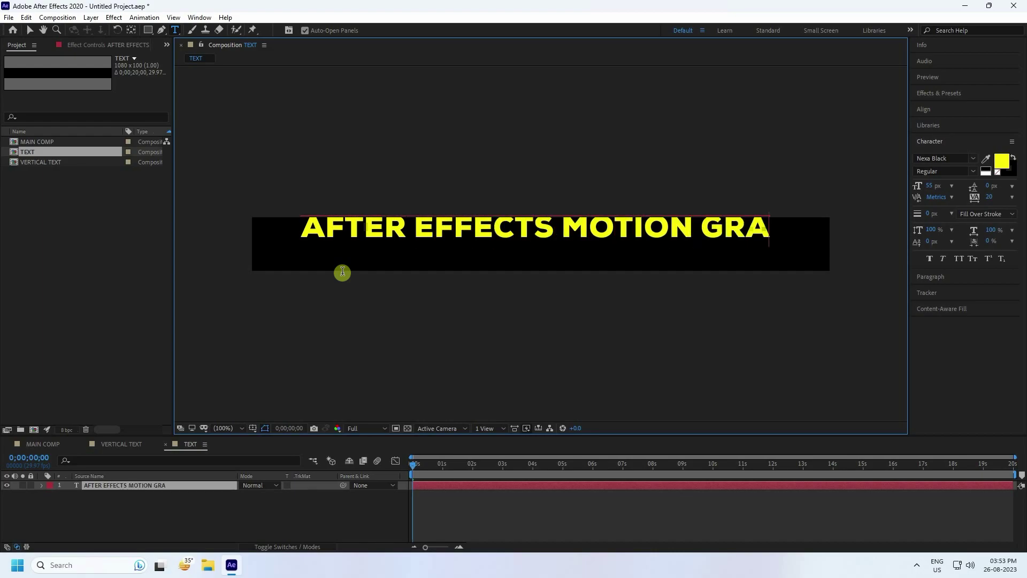
text(PHICS)
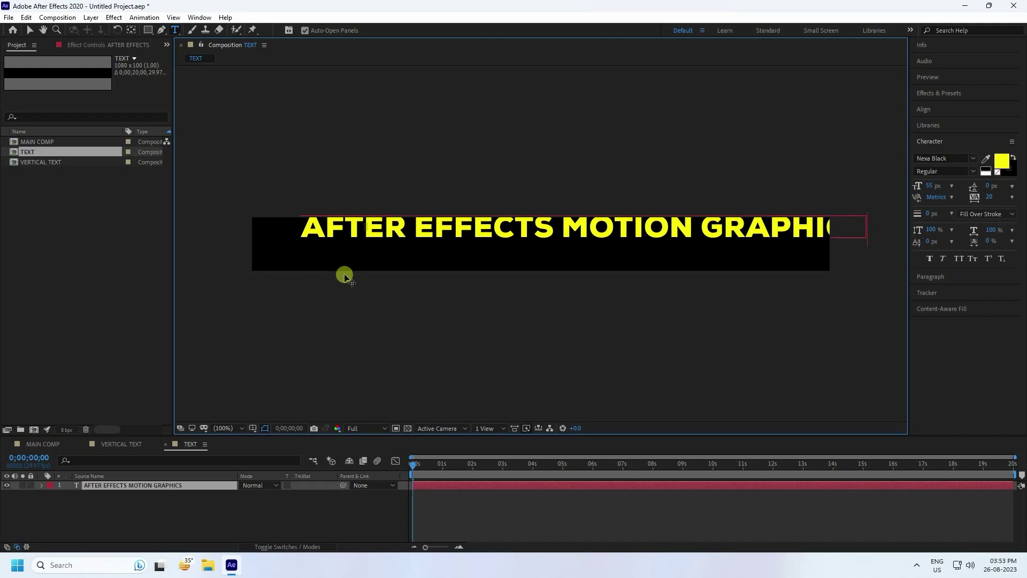
click(31, 29)
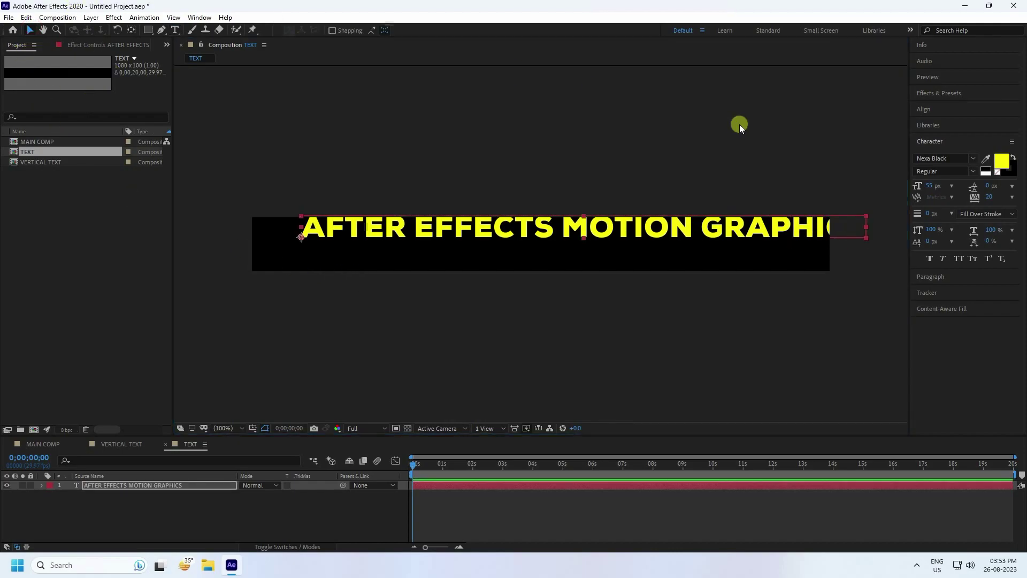
Centre the title horizontally and vertically in the composition, then deselect it.
click(968, 111)
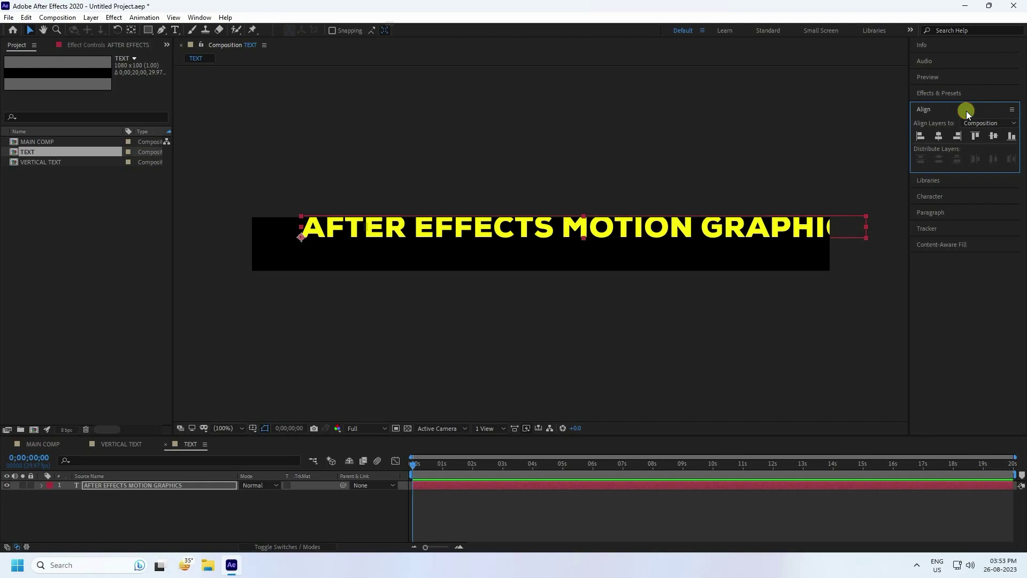
click(938, 136)
click(994, 136)
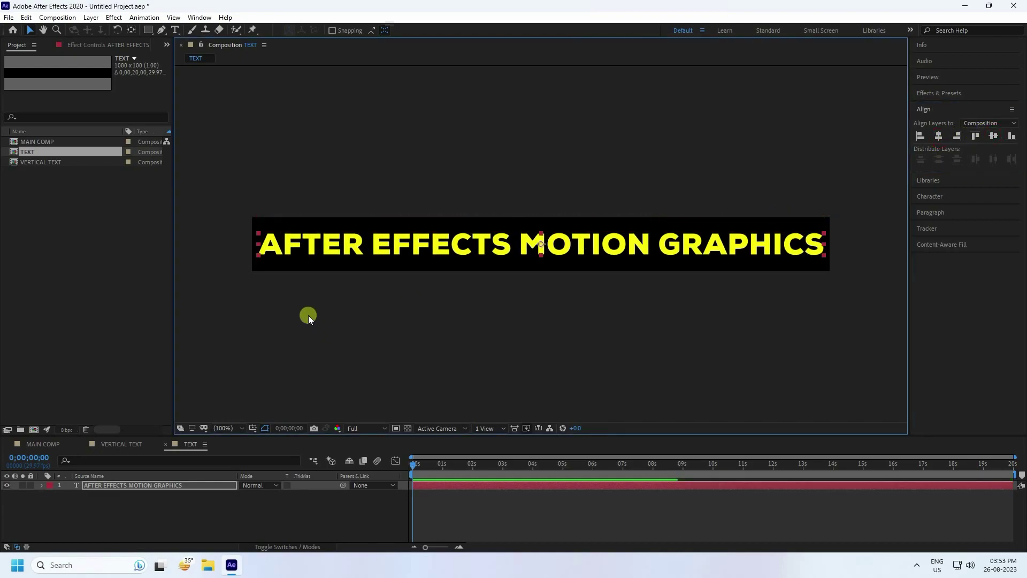
drag(308, 316, 292, 322)
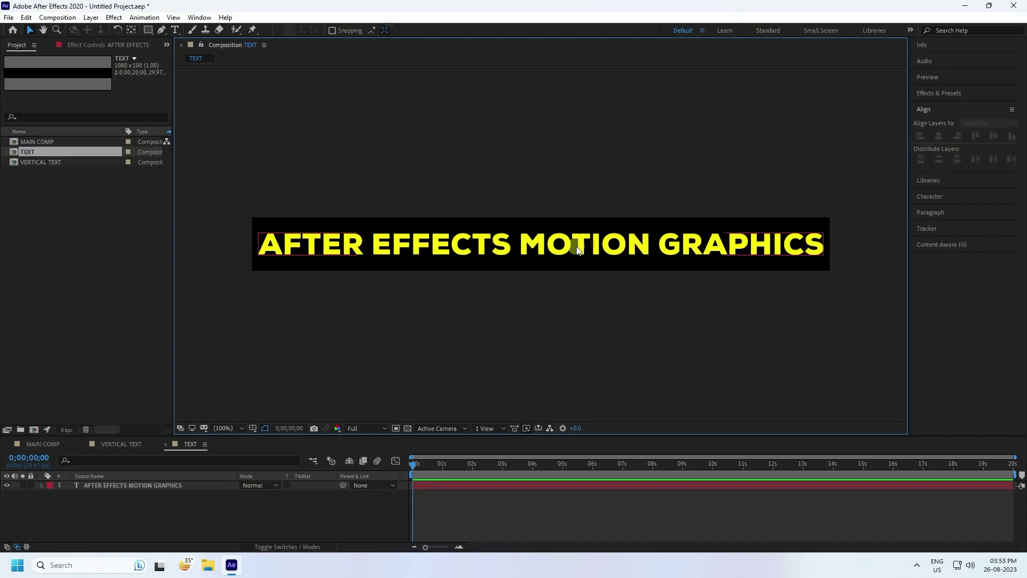
click(153, 521)
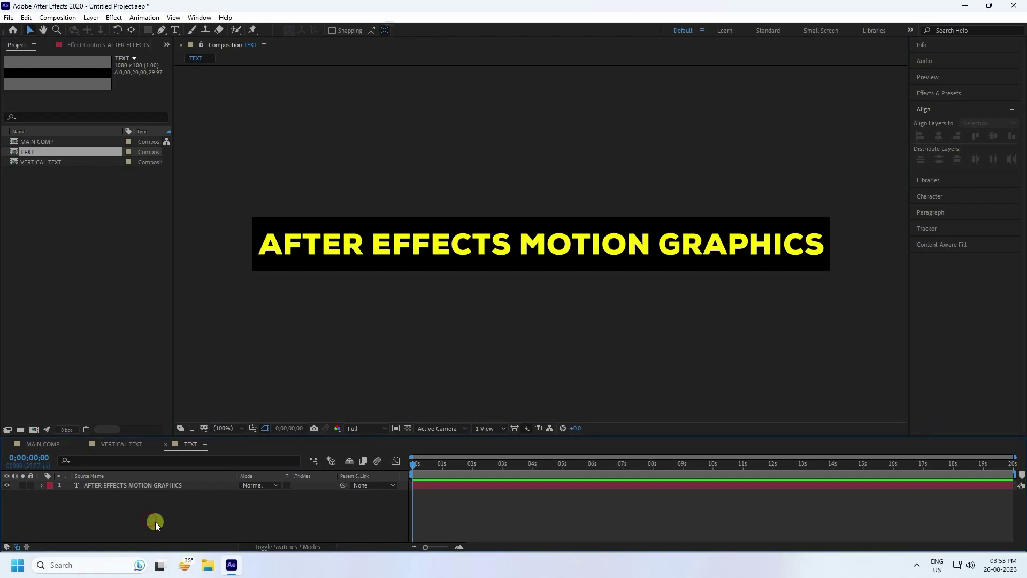
drag(150, 33, 189, 33)
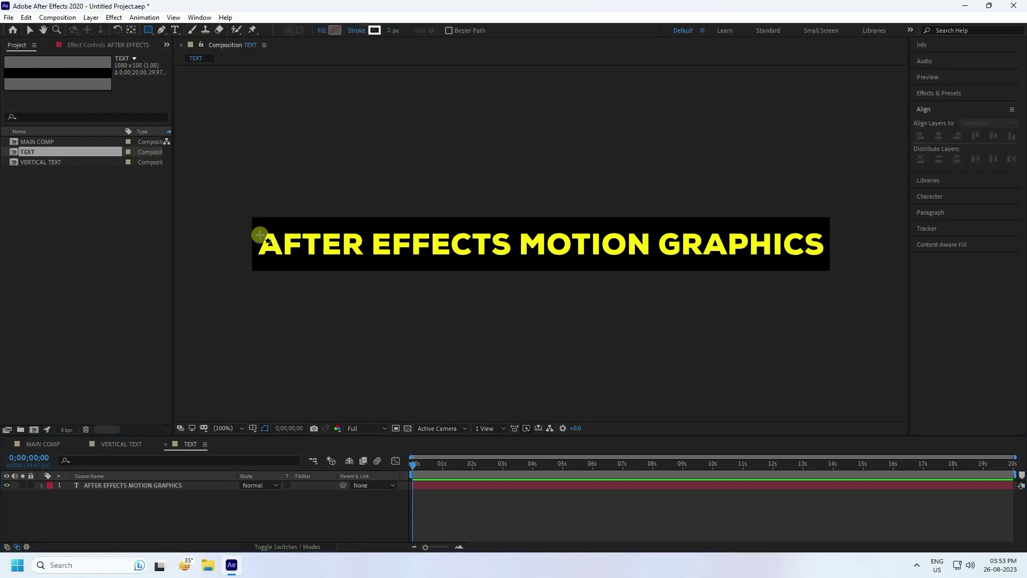
Draw a rectangle over the title with a solid 191919 fill and white FFFFFF outline.
mouse_move(244, 229)
mouse_down()
mouse_move(346, 256)
mouse_move(835, 260)
mouse_up()
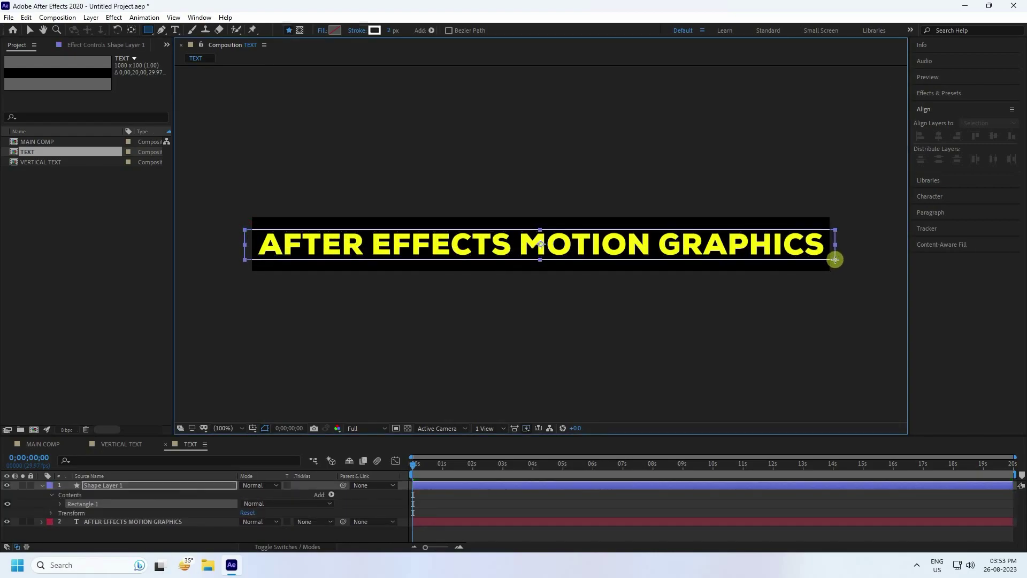
click(322, 30)
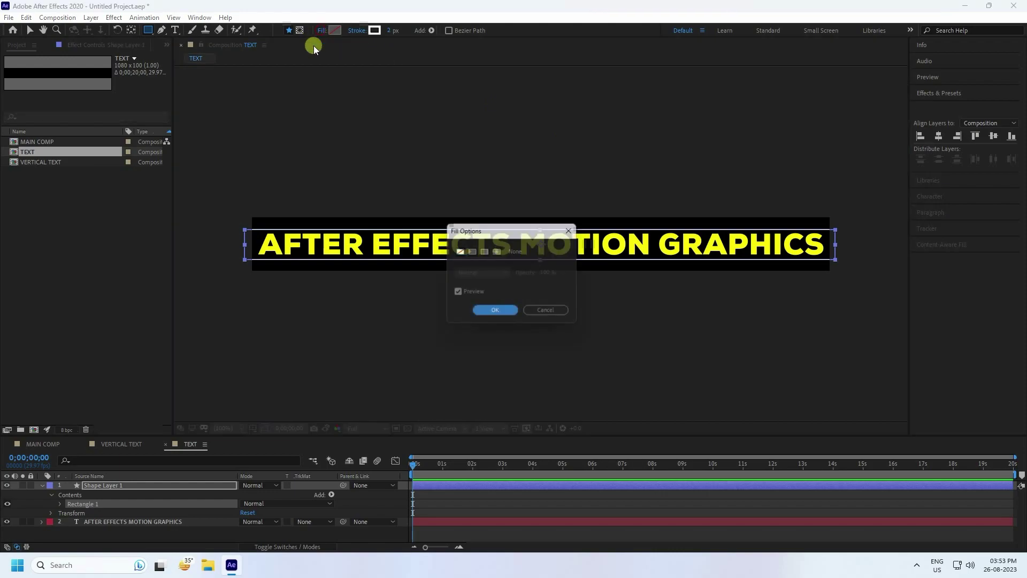
click(471, 251)
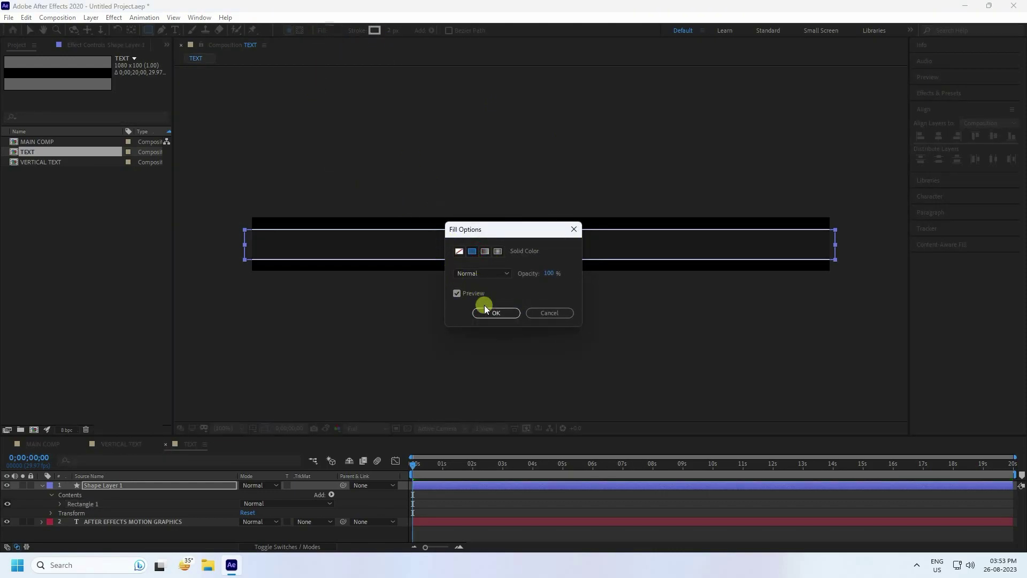
click(485, 309)
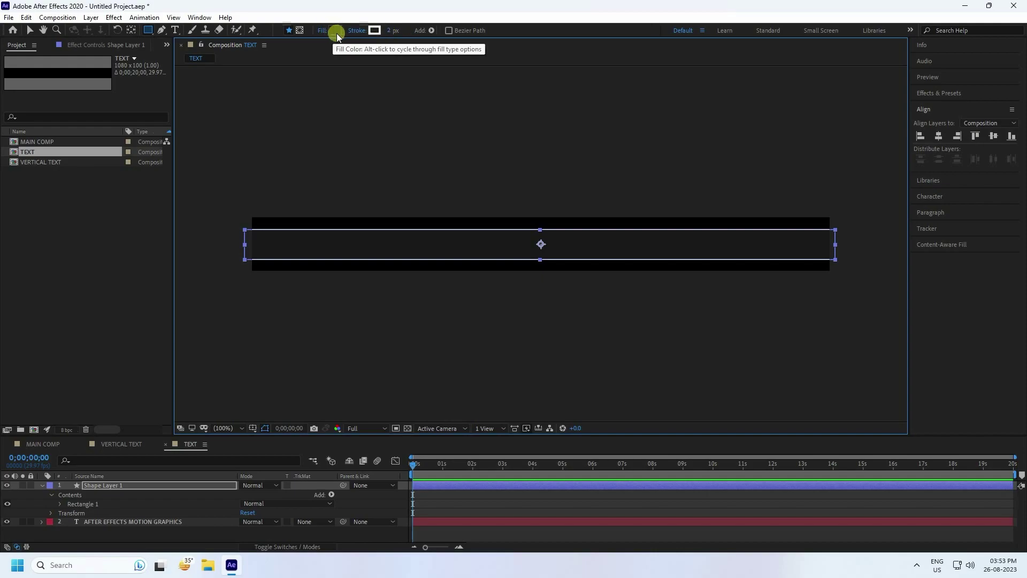
click(374, 31)
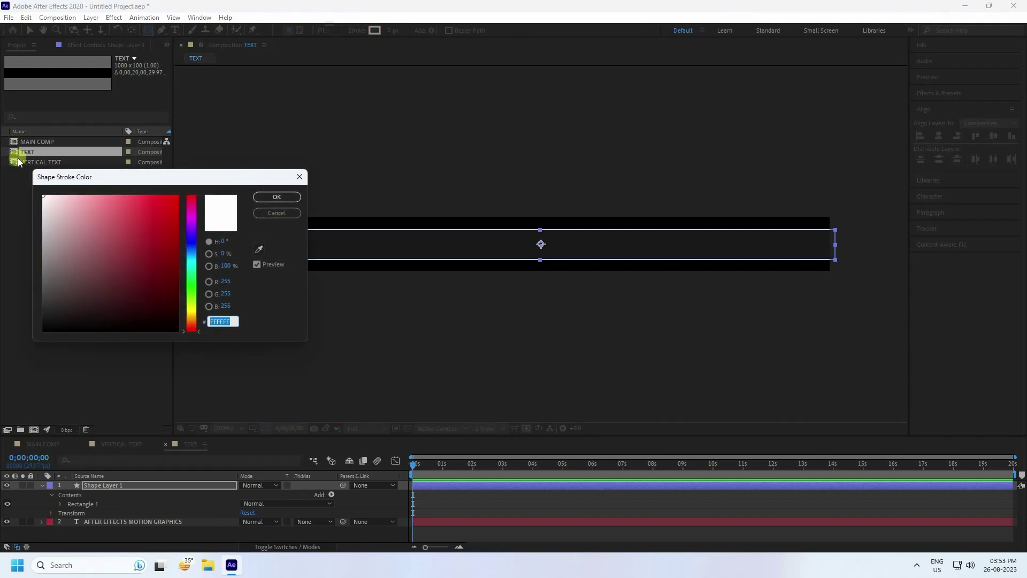
click(277, 197)
click(335, 31)
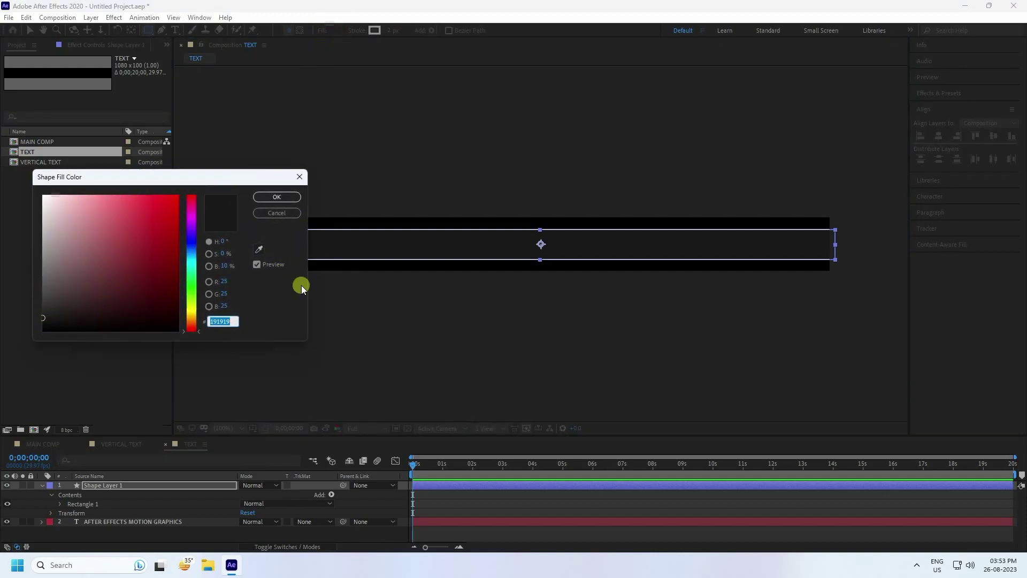
click(277, 197)
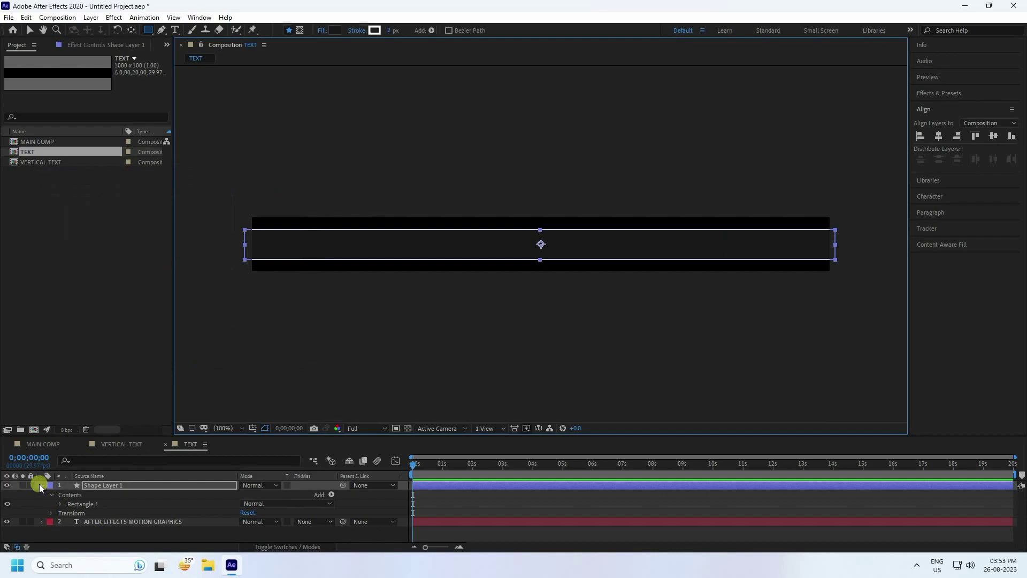
Move Shape Layer 1 beneath the title text layer.
click(40, 485)
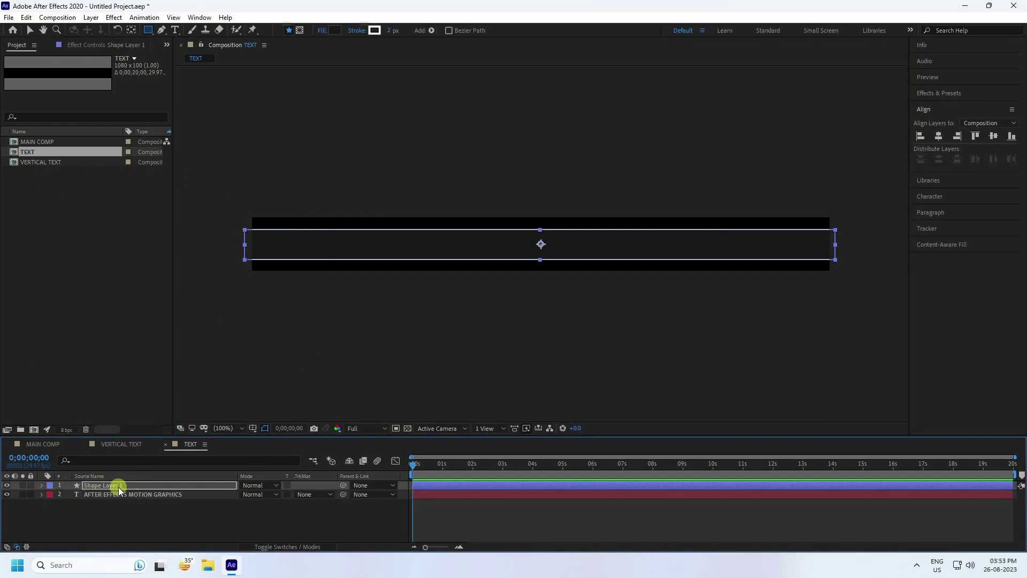
drag(117, 487, 117, 504)
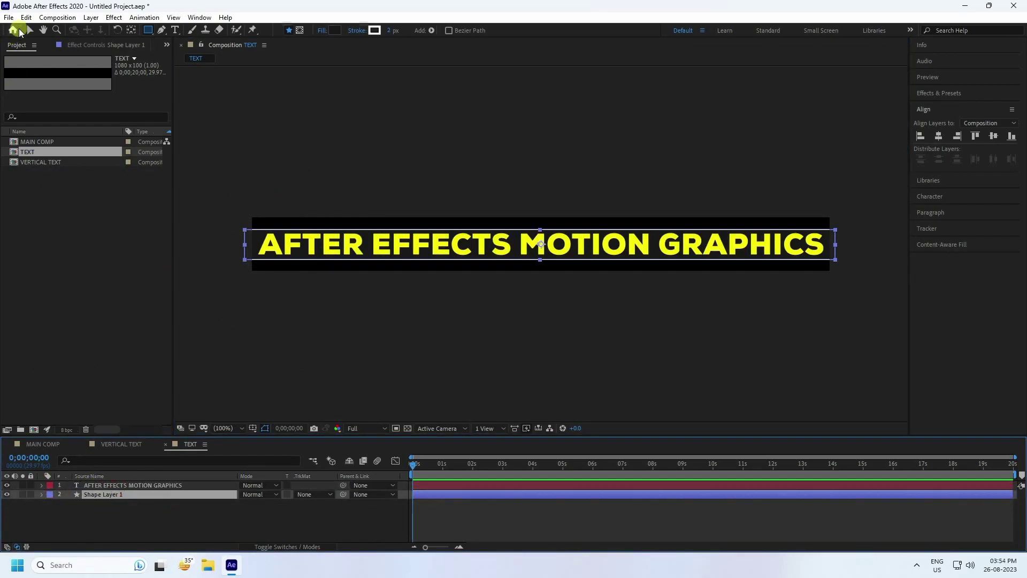
click(29, 30)
Select both layers and centre them horizontally and vertically on each other.
click(103, 533)
click(100, 486)
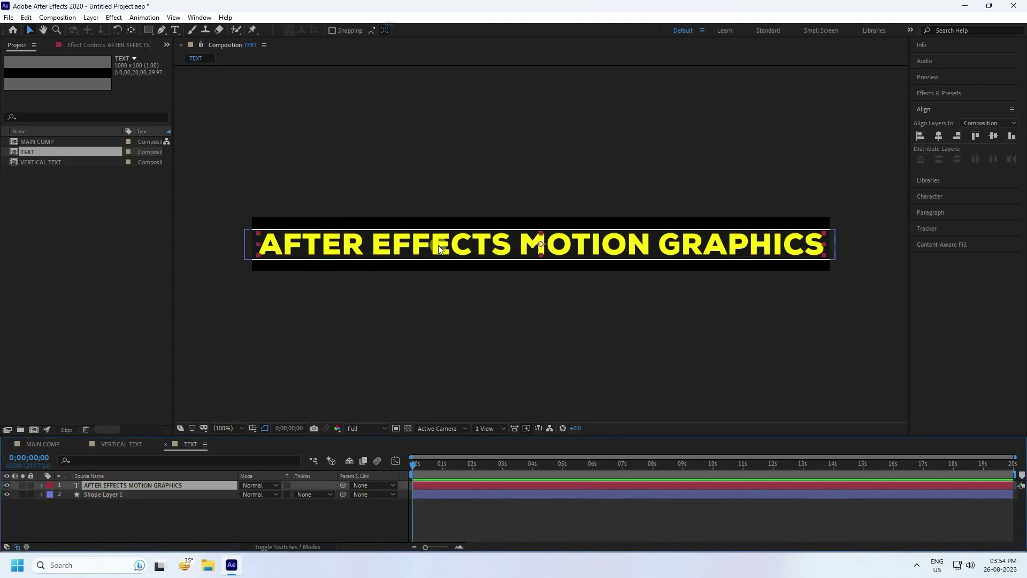
drag(113, 522, 169, 470)
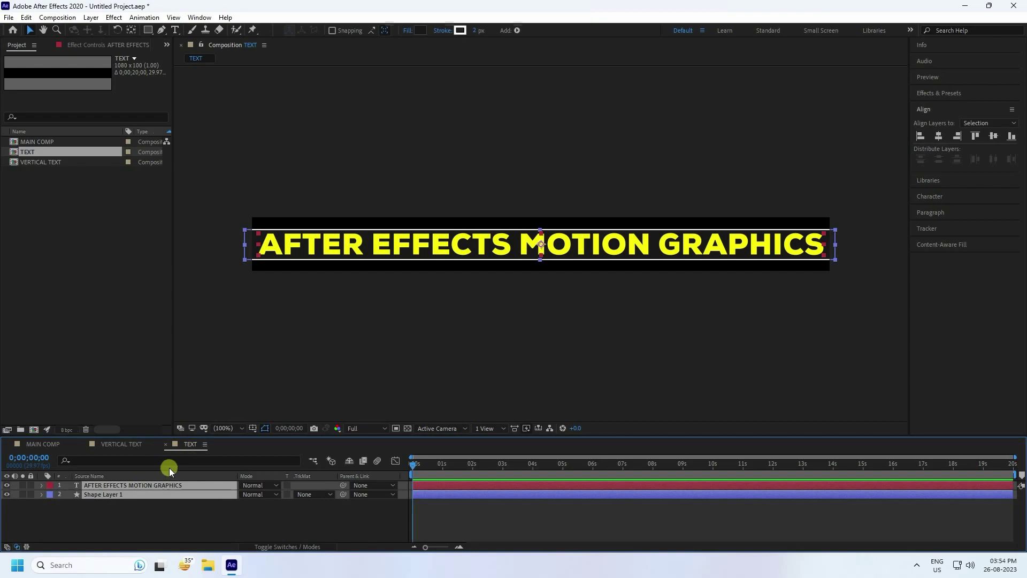
click(939, 135)
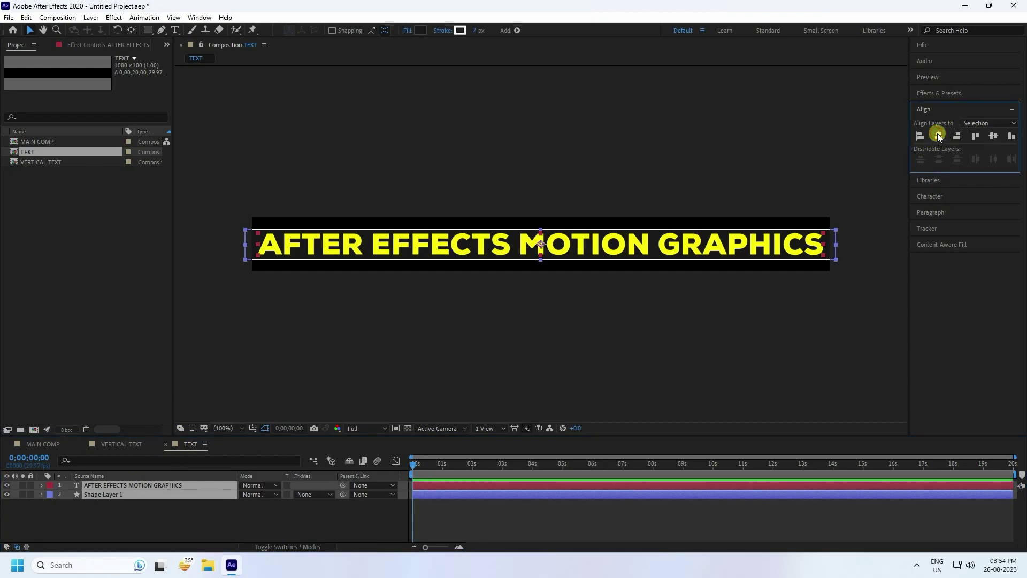
click(993, 136)
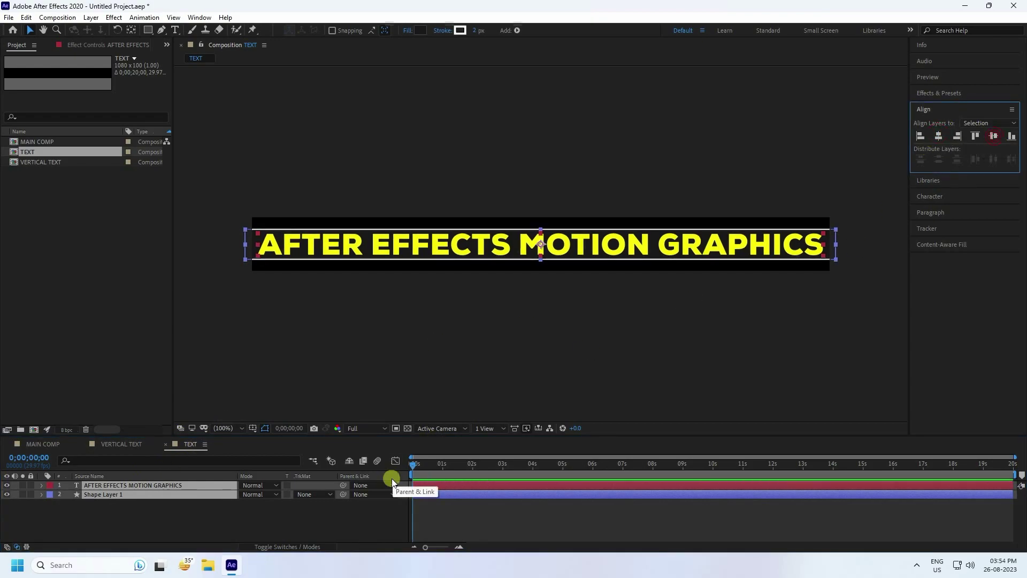
click(173, 526)
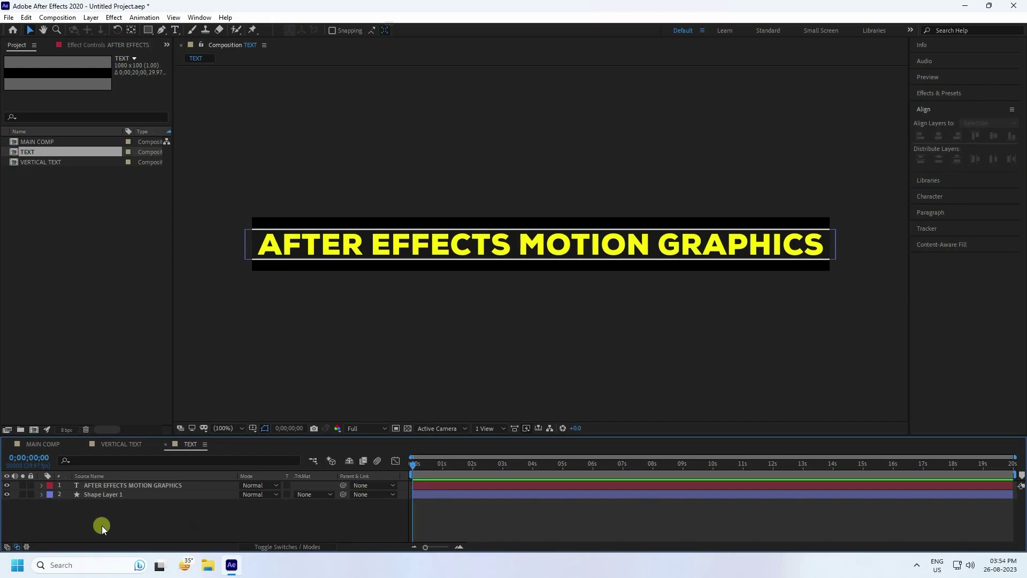
drag(99, 526, 136, 478)
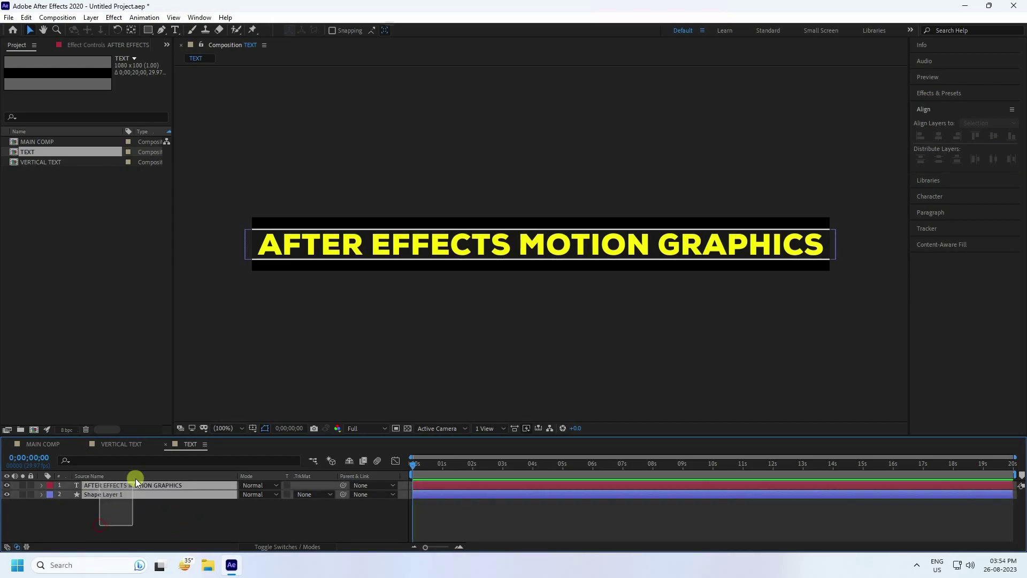
Pre-compose the title and rectangle layers into a new composition named LINE.
right_click(111, 495)
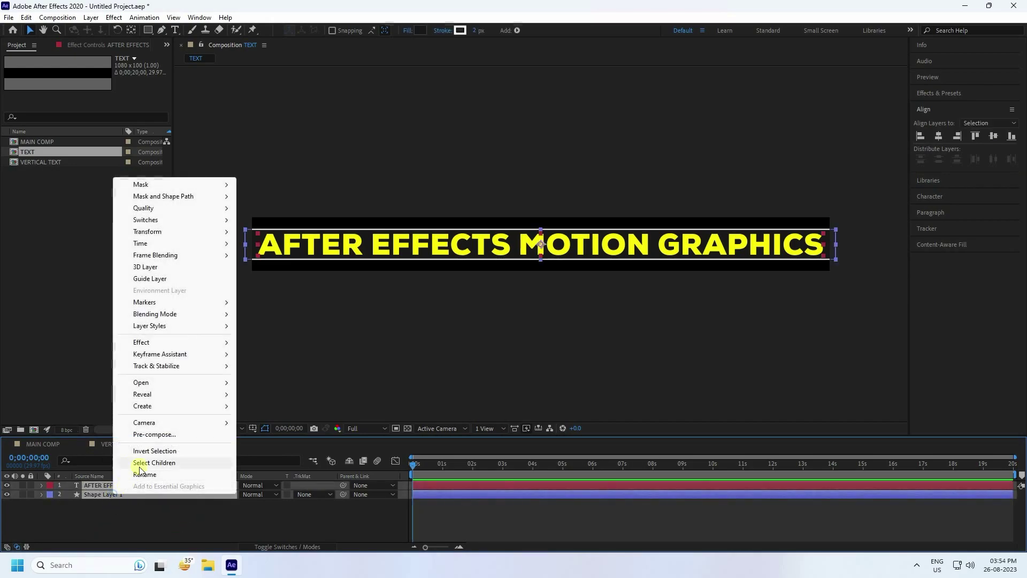
click(155, 435)
text(LIN)
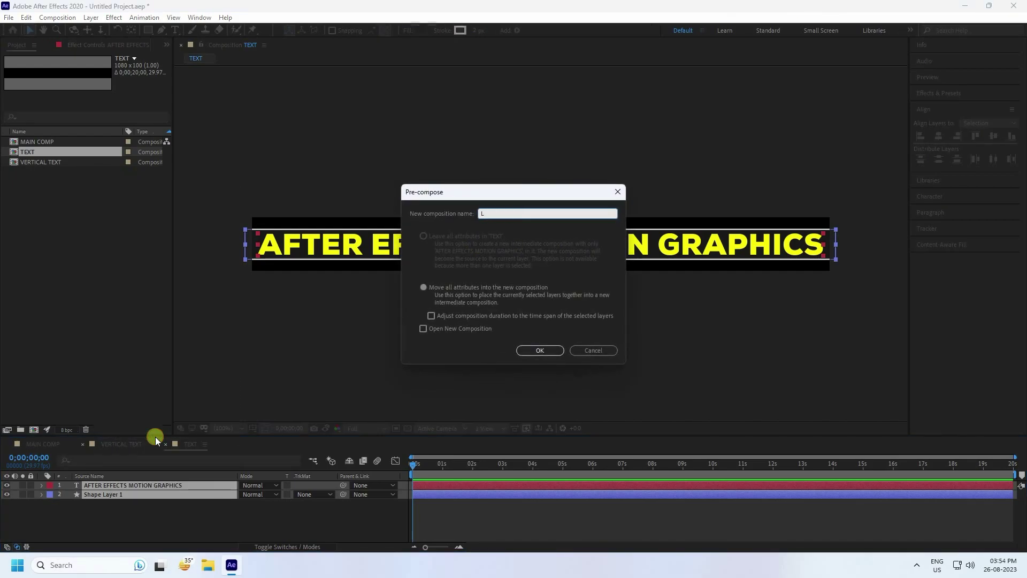
text(E)
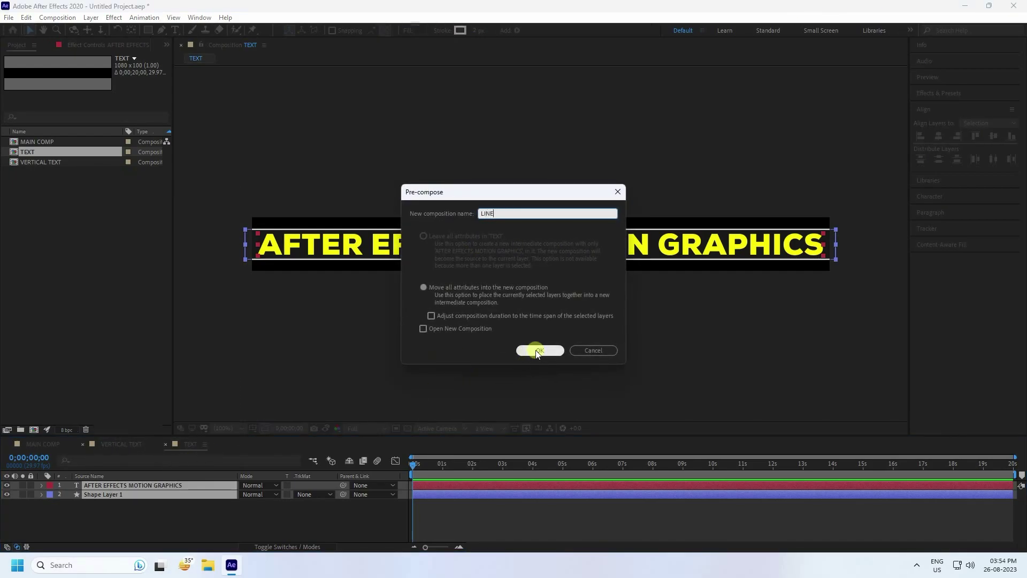
click(538, 352)
click(138, 530)
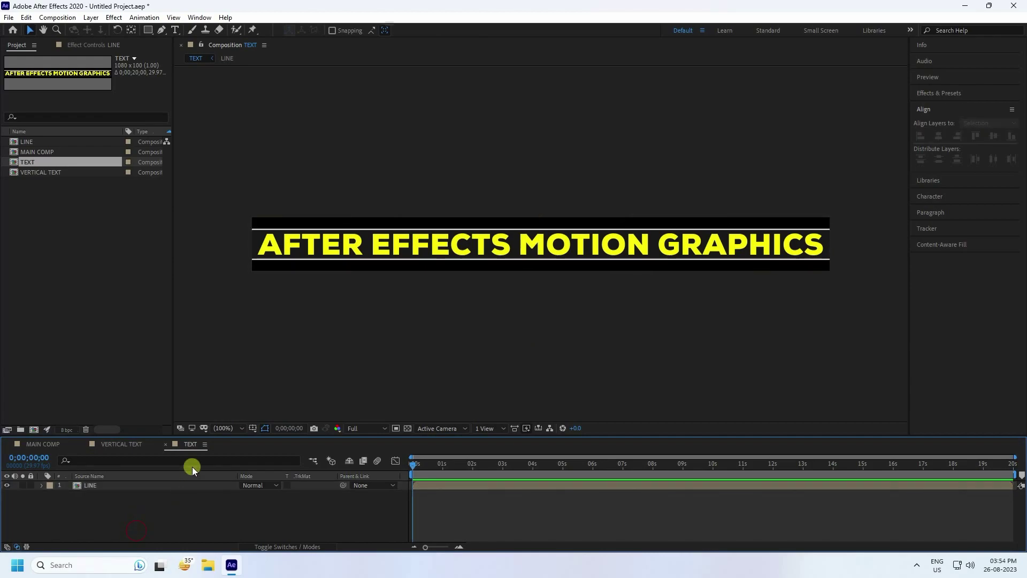
click(892, 122)
Apply the Distort > Offset effect to the LINE layer.
click(932, 93)
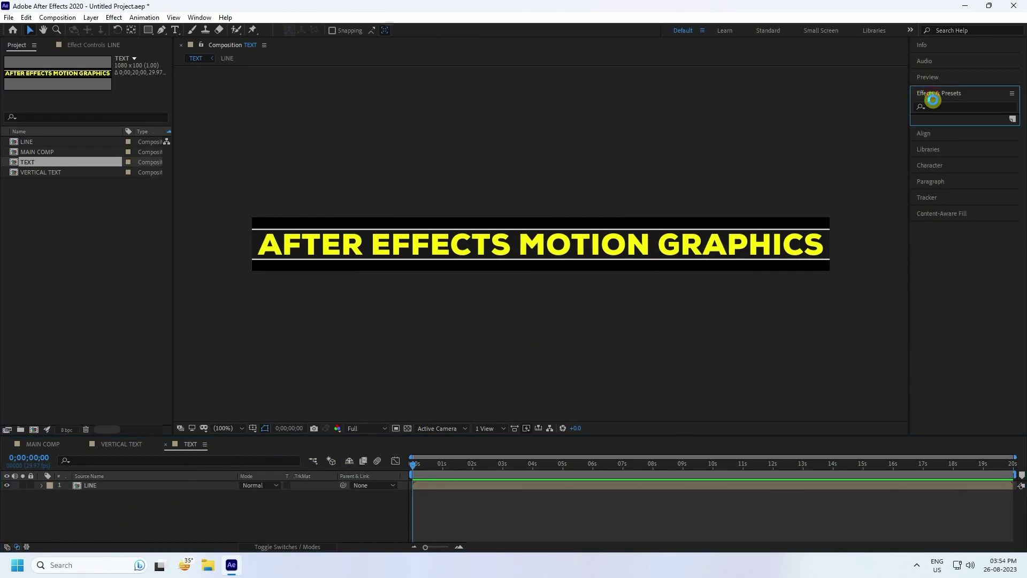
click(940, 108)
click(937, 106)
text(off)
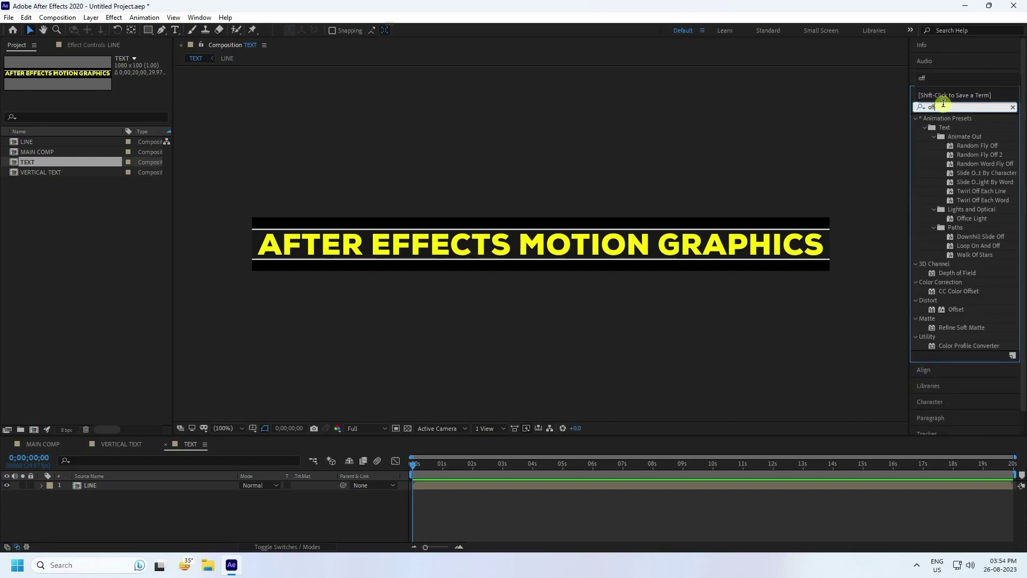
click(961, 282)
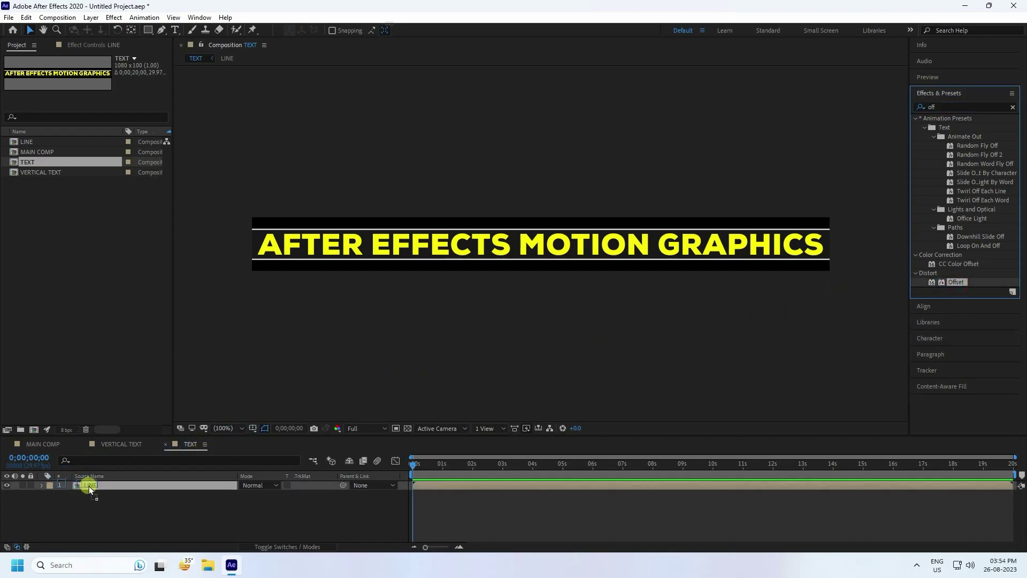
drag(958, 284, 88, 486)
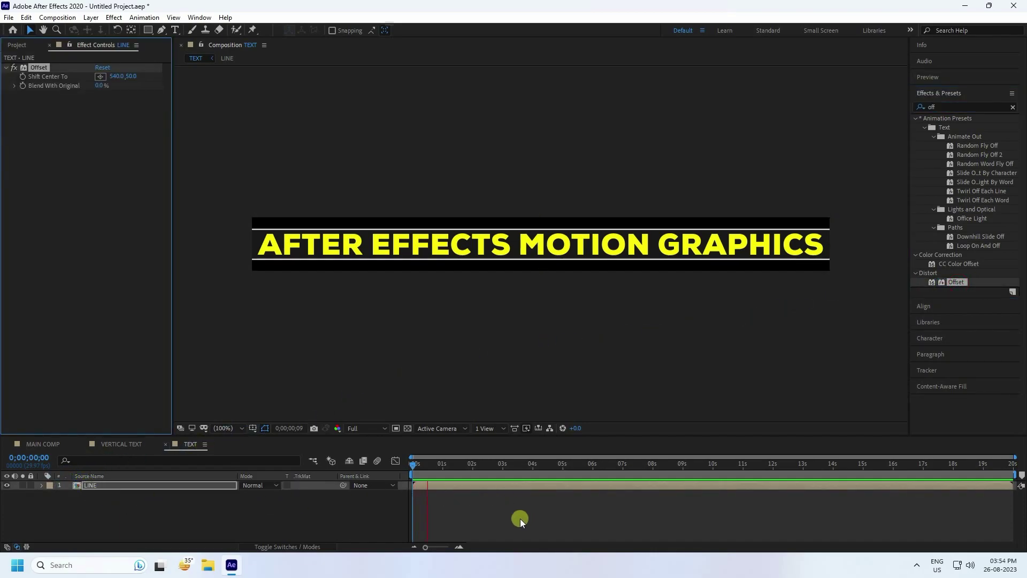
click(338, 469)
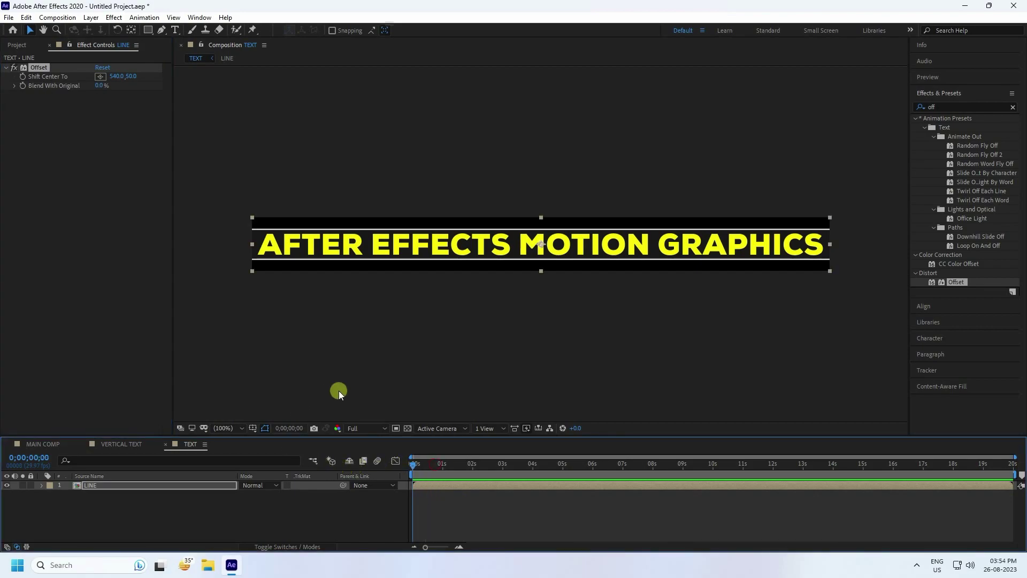
Keyframe Shift Center To from 540 at the start to 2700 at the last frame.
click(23, 76)
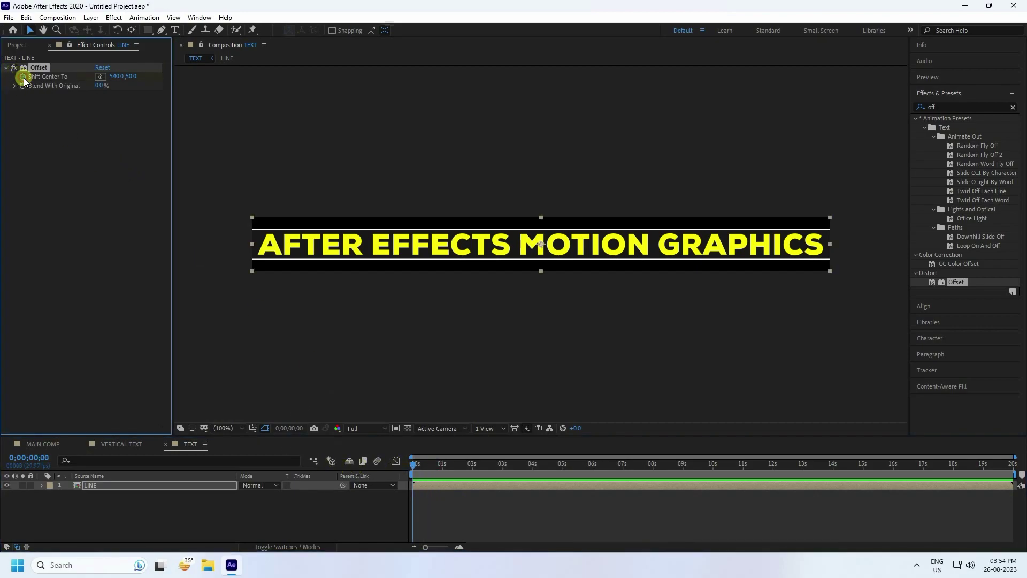
drag(415, 463, 1021, 474)
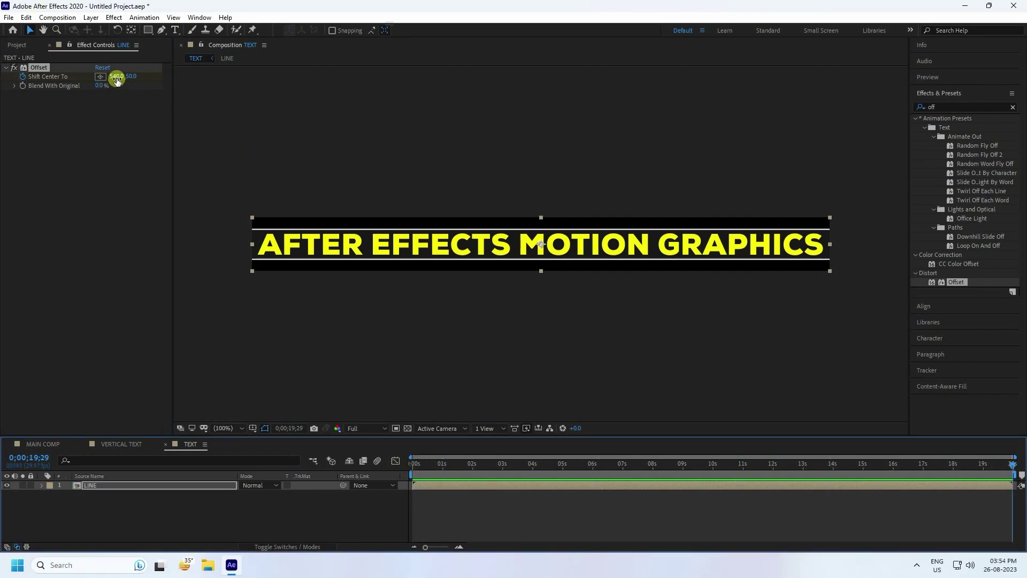
drag(117, 79, 763, 155)
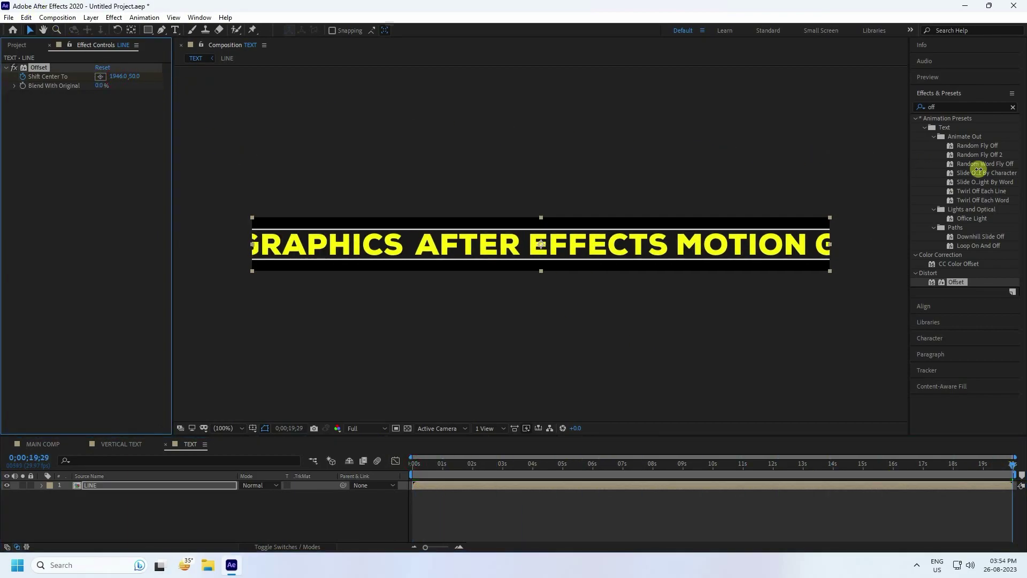
drag(124, 85, 702, 142)
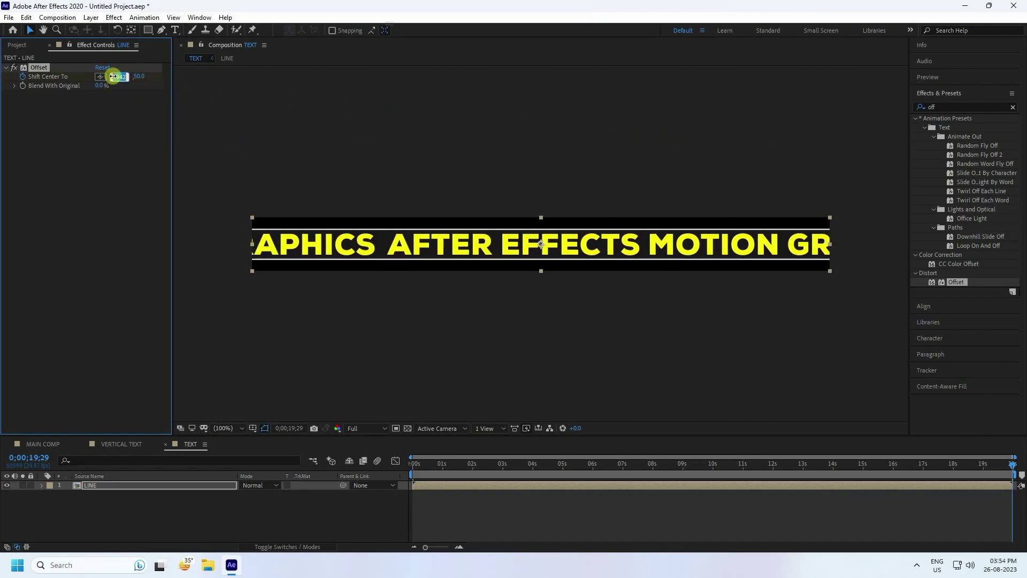
text(1700)
key(Return)
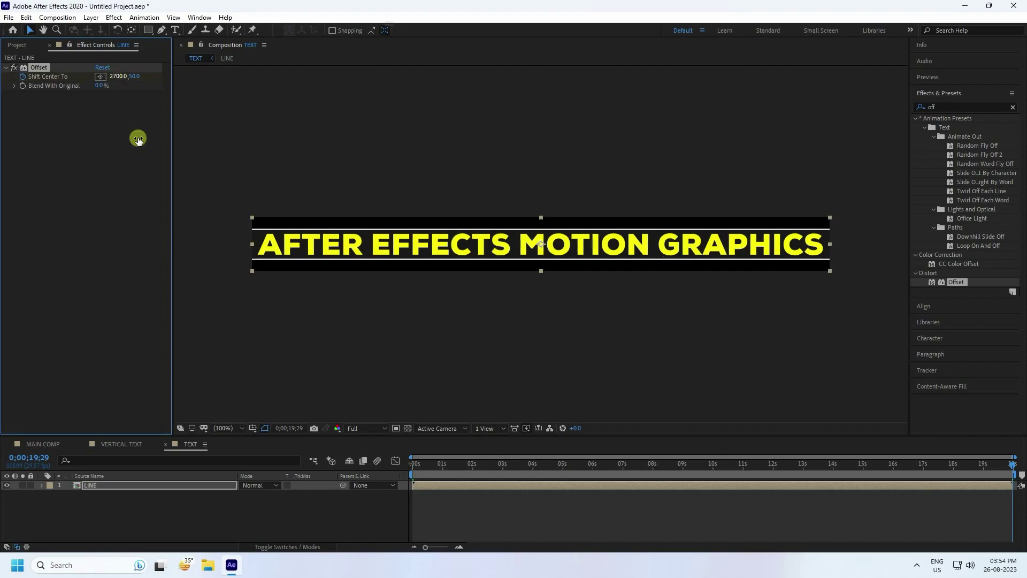
Preview the scrolling text from the first frame, then open the VERTICAL TEXT composition.
drag(431, 471, 410, 463)
key(space)
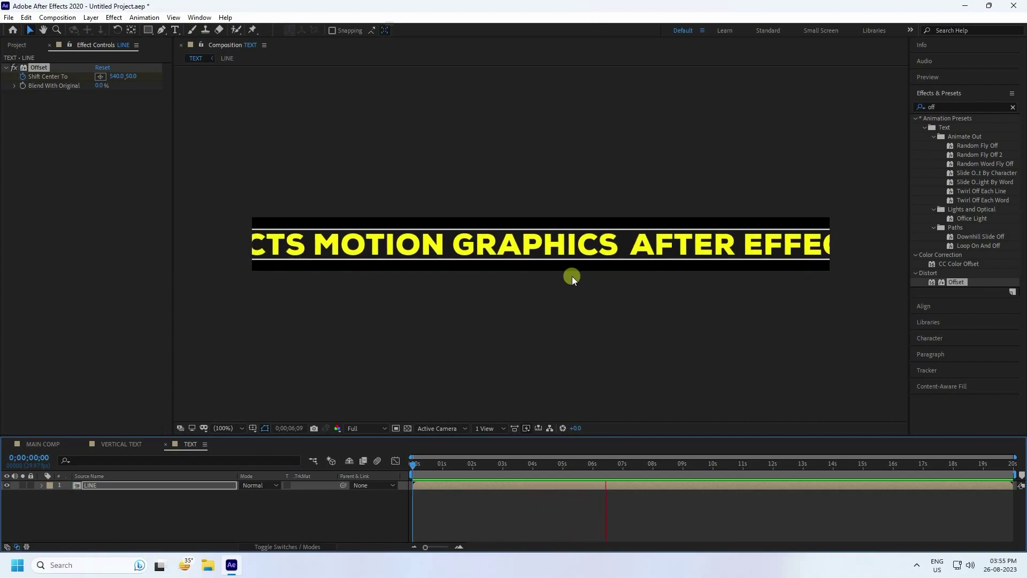
key(space)
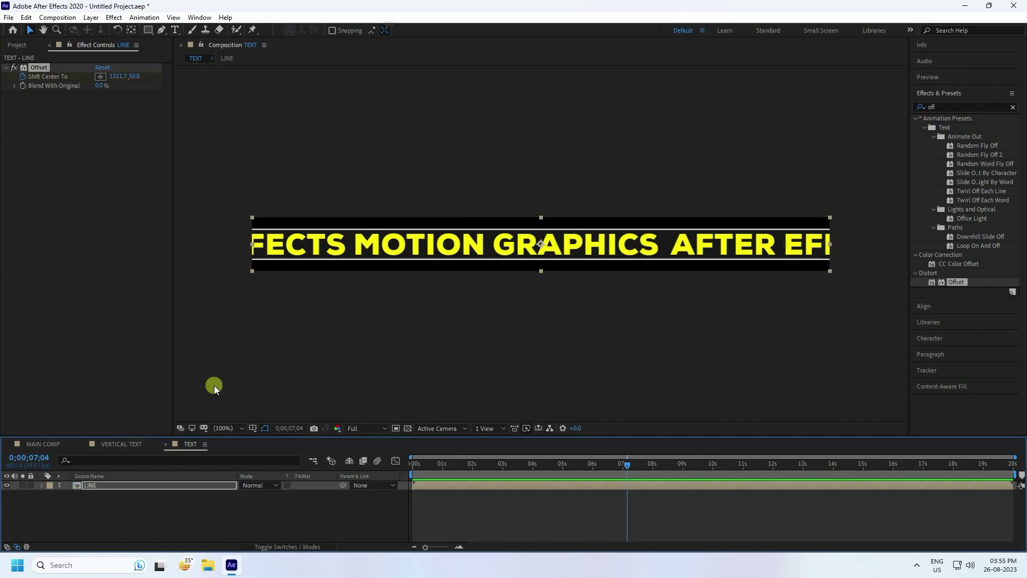
click(116, 443)
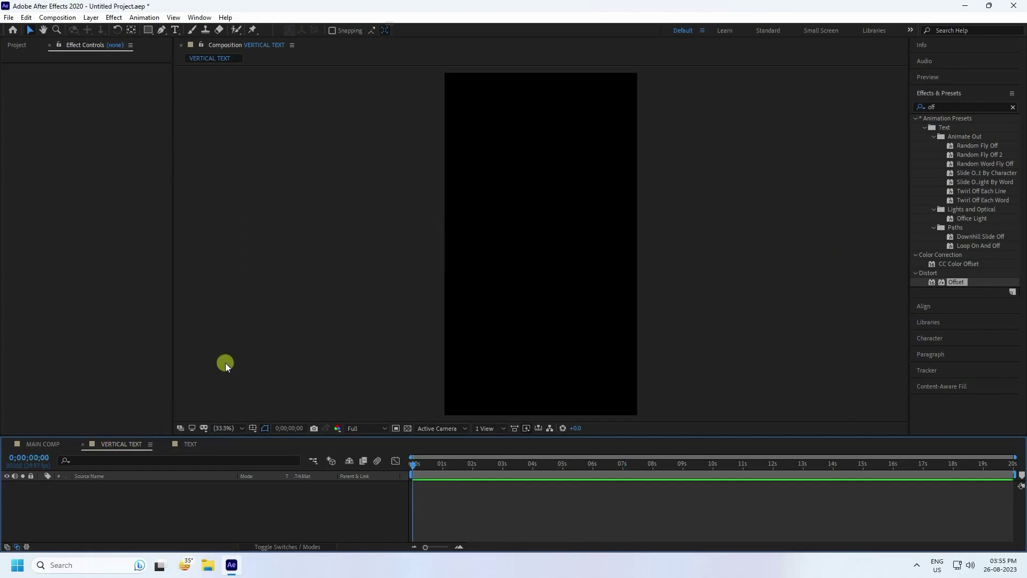
Drag the TEXT comp from the Project panel into the VERTICAL TEXT timeline.
scroll(550, 267, down, 1)
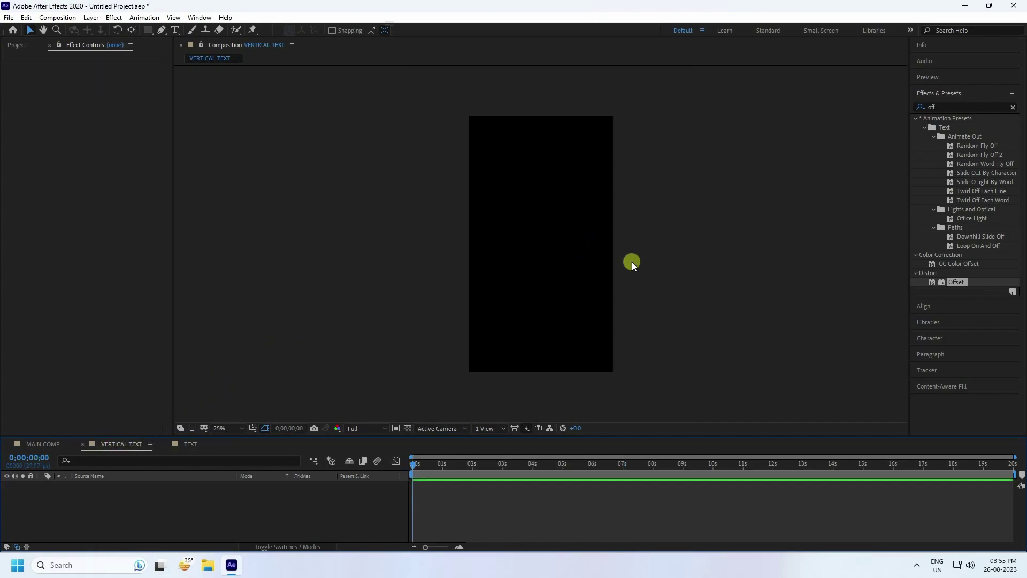
click(20, 46)
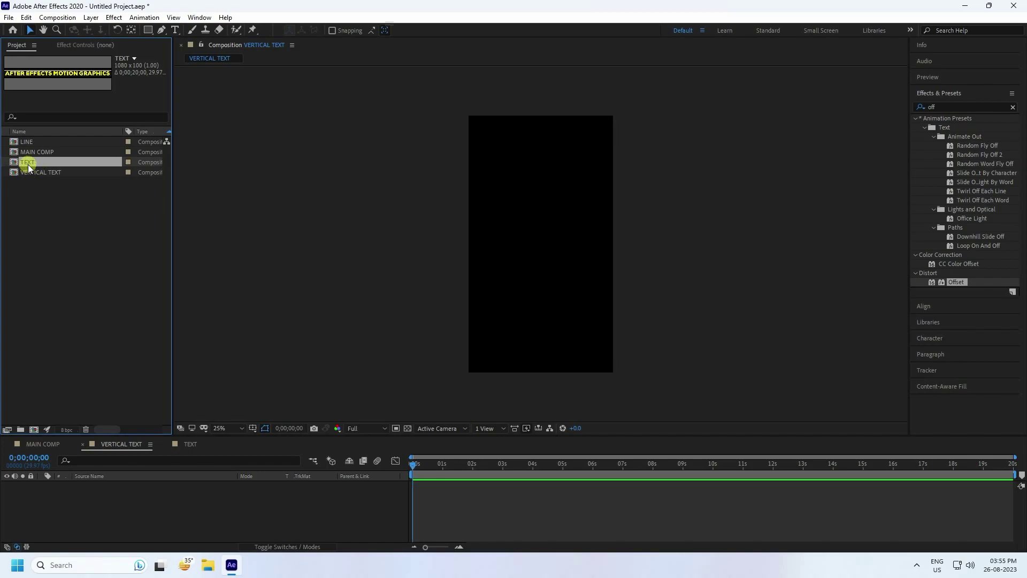
drag(27, 167, 119, 515)
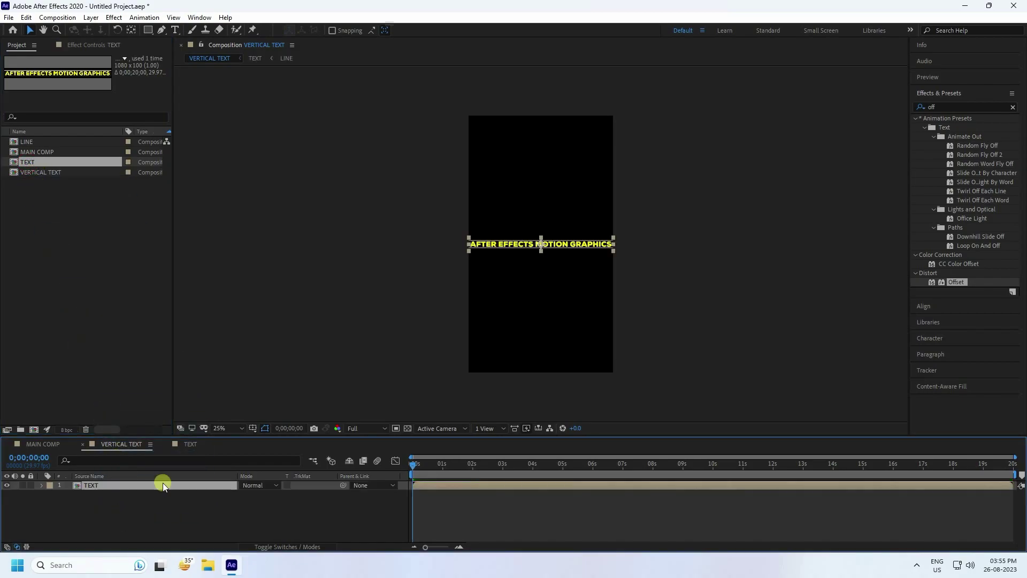
Align the TEXT layer to the top edge of the composition and reselect it.
scroll(543, 238, up, 4)
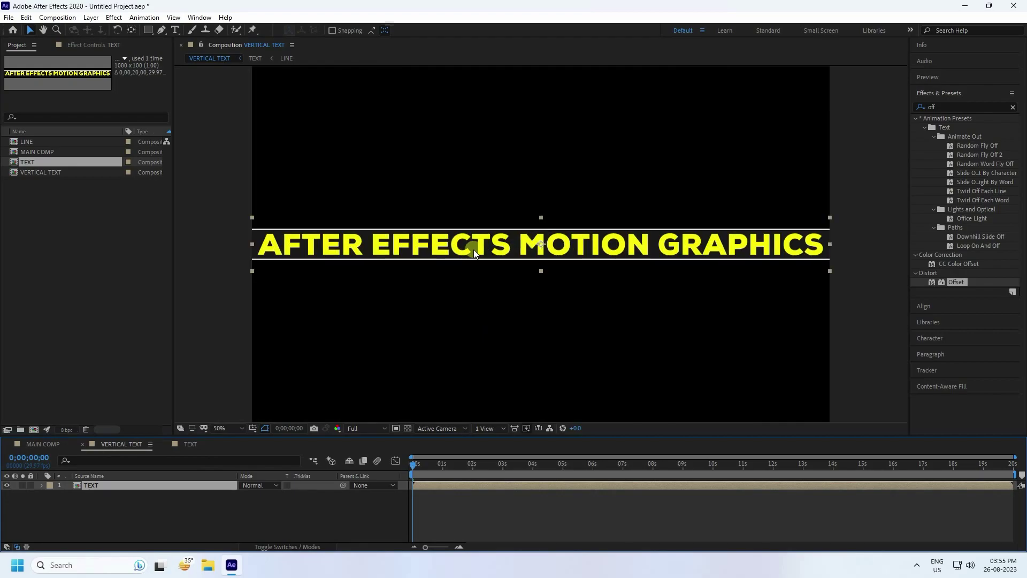
scroll(473, 249, down, 4)
scroll(523, 246, up, 1)
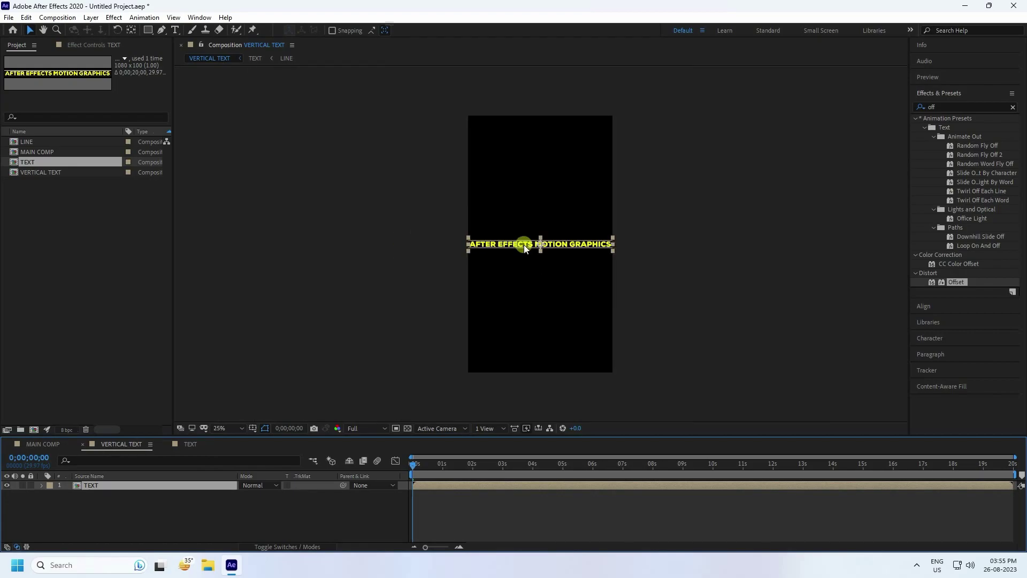
click(925, 306)
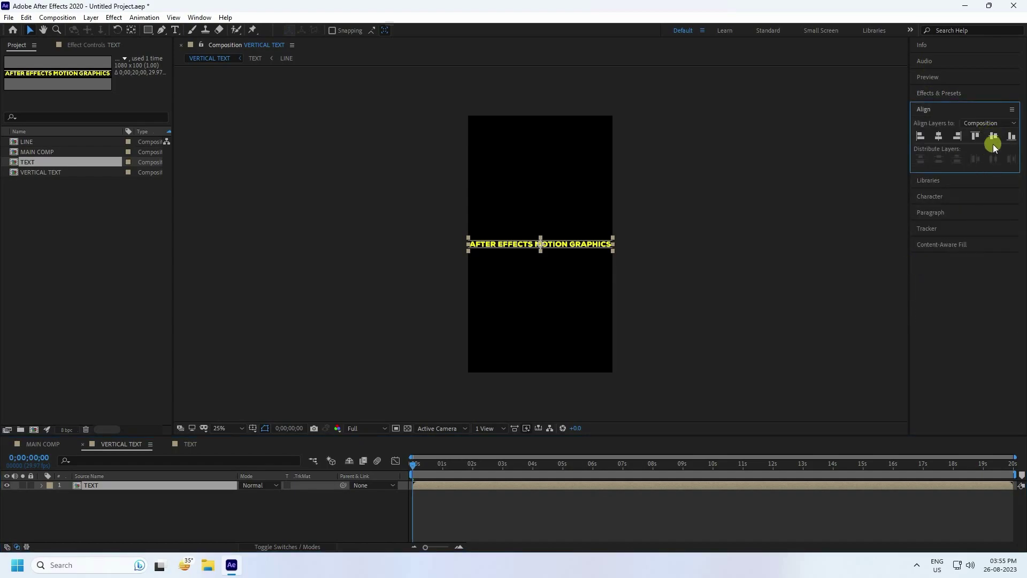
click(975, 136)
scroll(377, 117, up, 1)
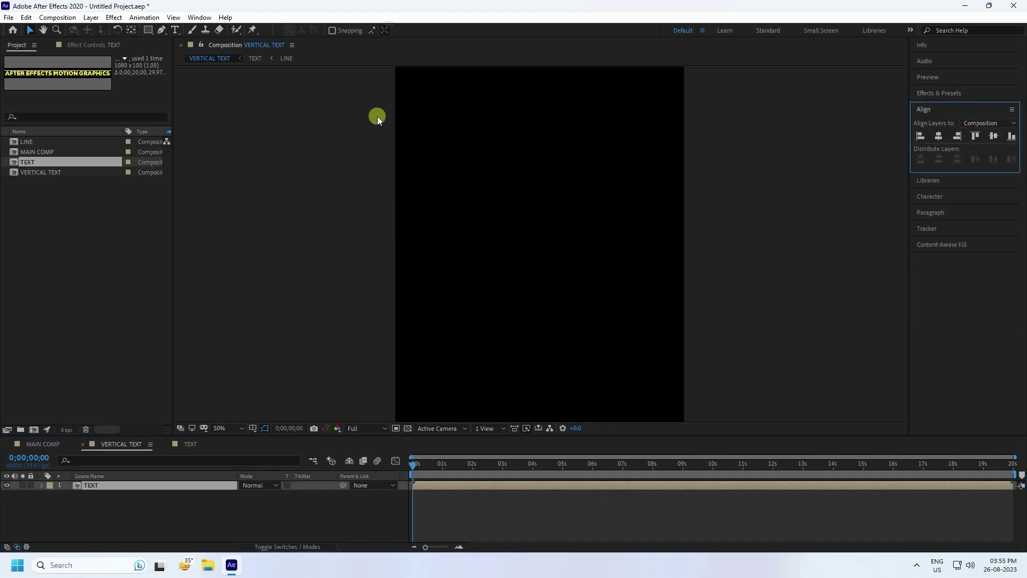
scroll(513, 214, up, 5)
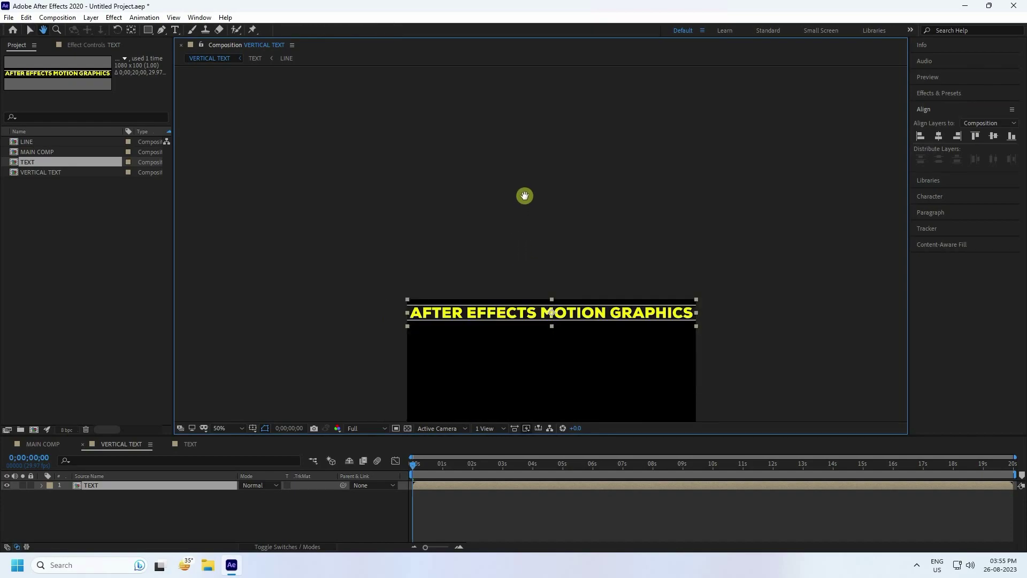
scroll(522, 283, down, 5)
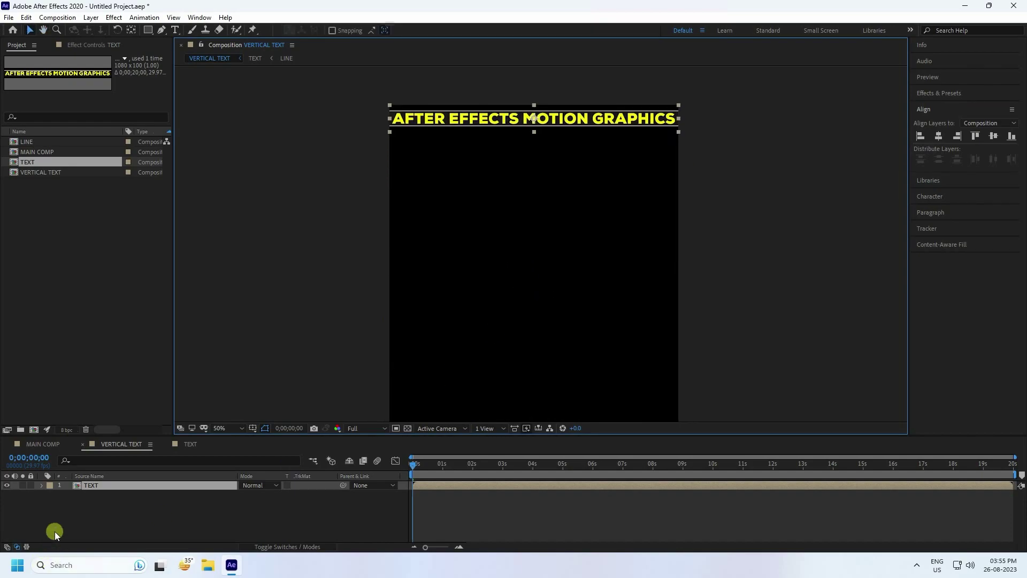
click(88, 499)
click(133, 487)
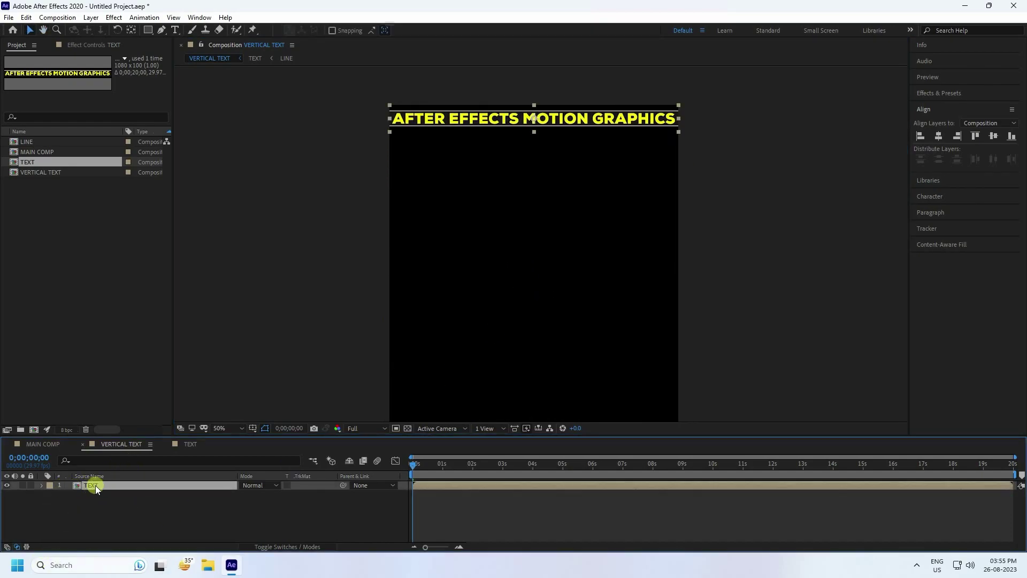
Duplicate the TEXT layer and place the copy just below the original row.
key(ctrl+d)
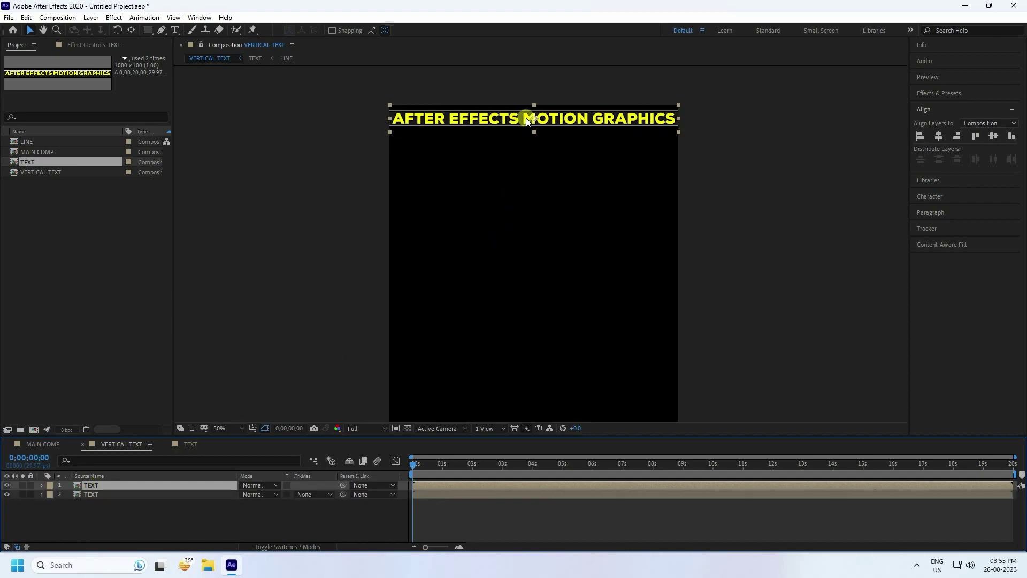
drag(527, 120, 527, 139)
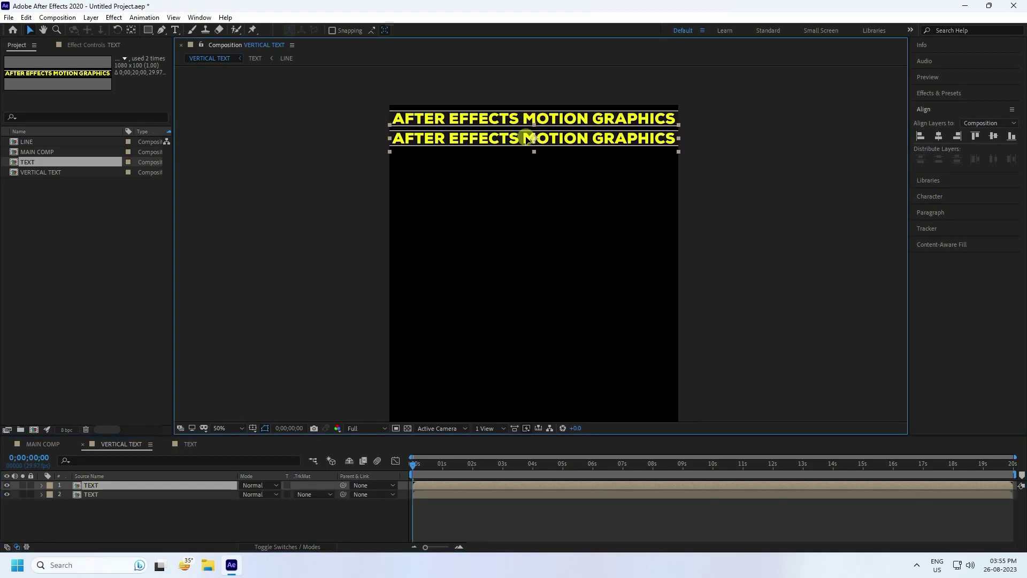
scroll(527, 138, up, 2)
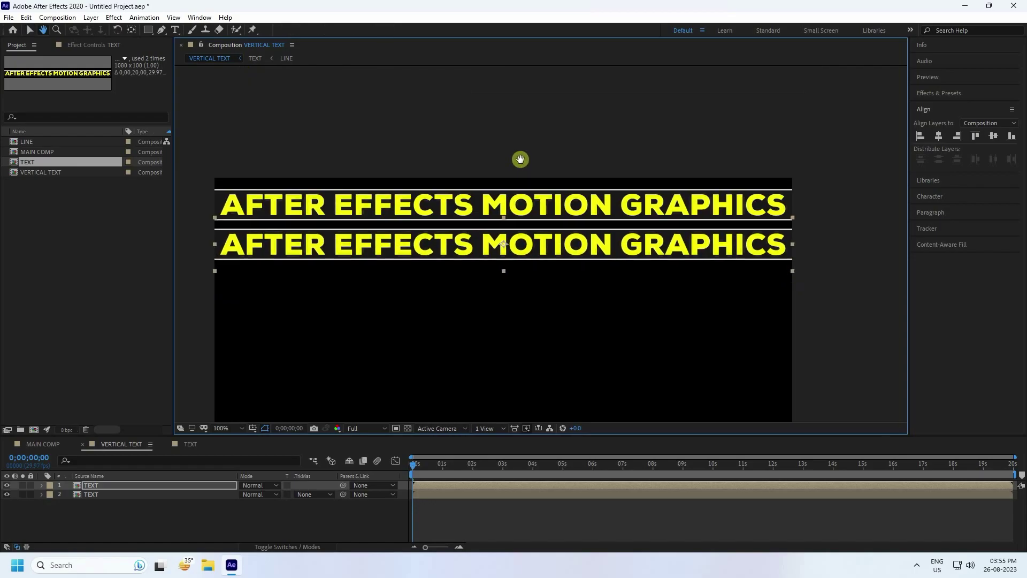
drag(521, 159, 569, 135)
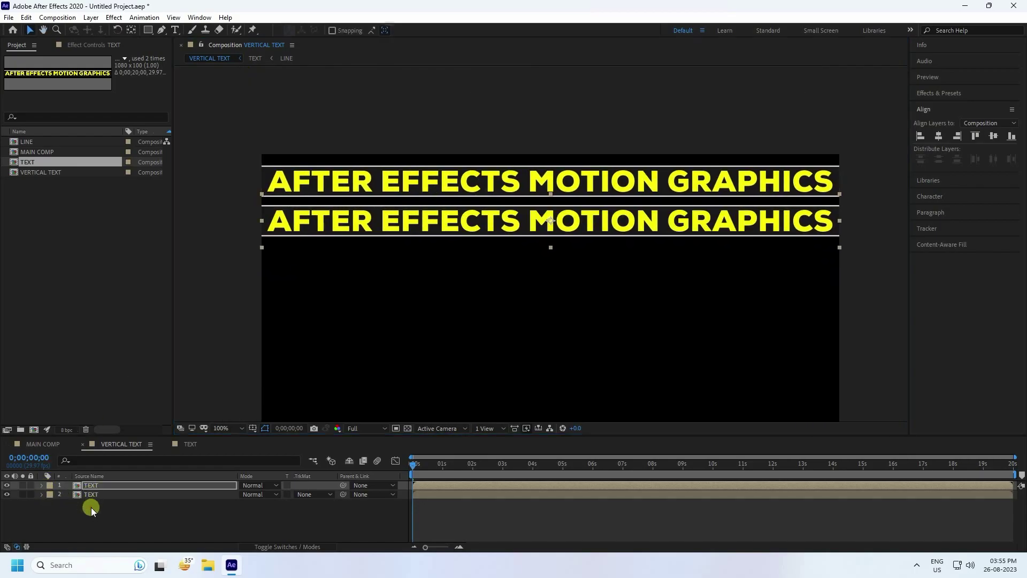
Duplicate both TEXT rows and move the copies below, making four rows.
drag(91, 507, 130, 451)
key(ctrl+d)
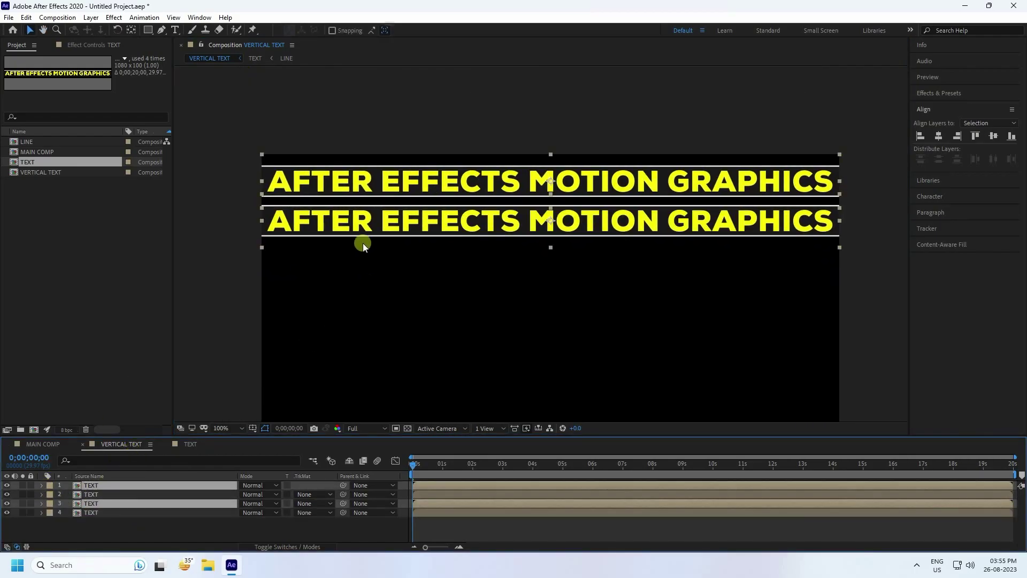
click(366, 226)
drag(365, 226, 361, 304)
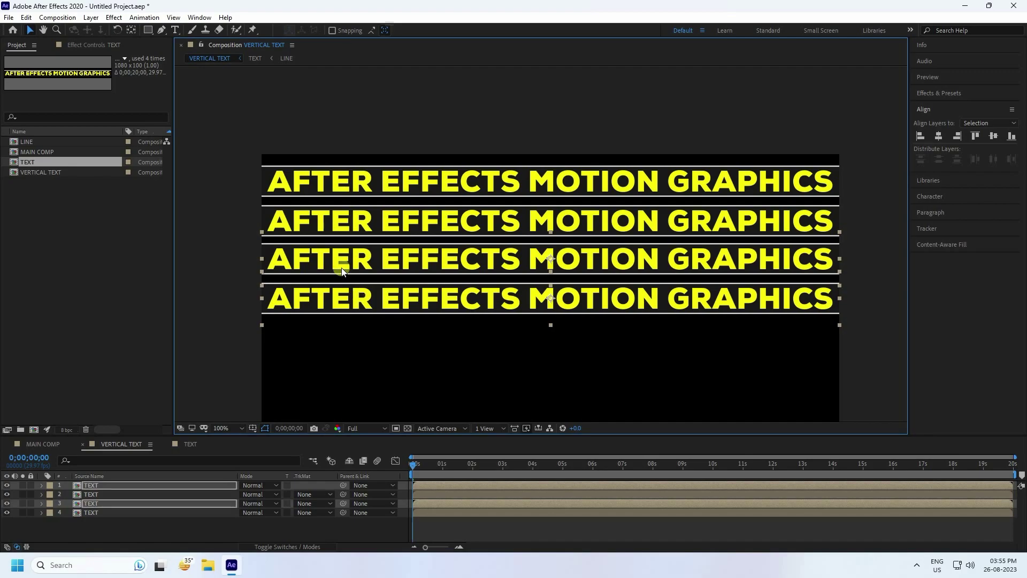
Duplicate the four text rows and stack the copies underneath, making eight.
key(comma)
scroll(428, 283, down, 5)
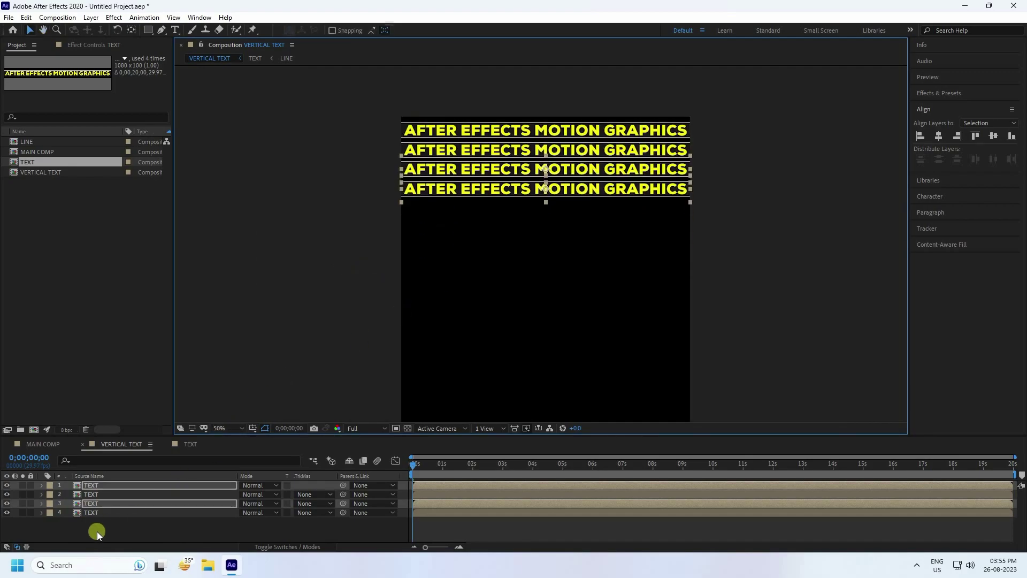
drag(97, 531, 151, 456)
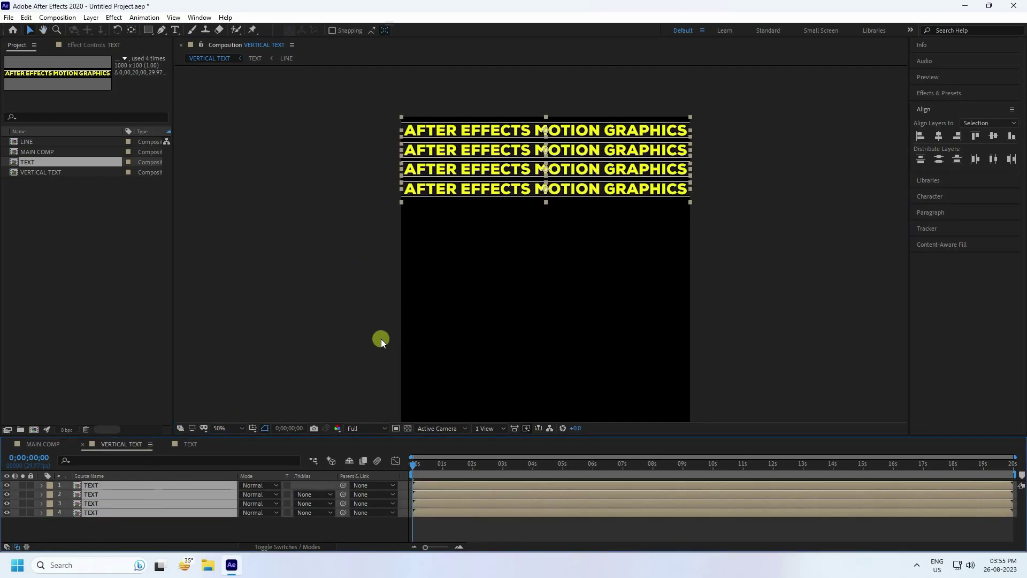
key(ctrl+d)
mouse_move(467, 195)
mouse_down()
mouse_move(468, 269)
mouse_move(457, 274)
mouse_up()
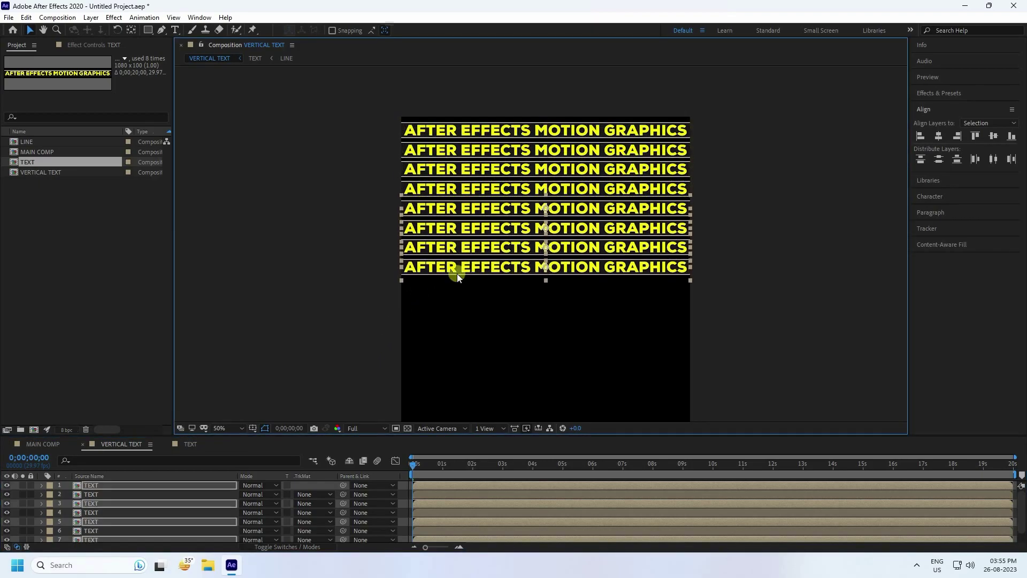
Duplicate all eight rows, place the copies below, and check the line spacing.
key(ctrl+a)
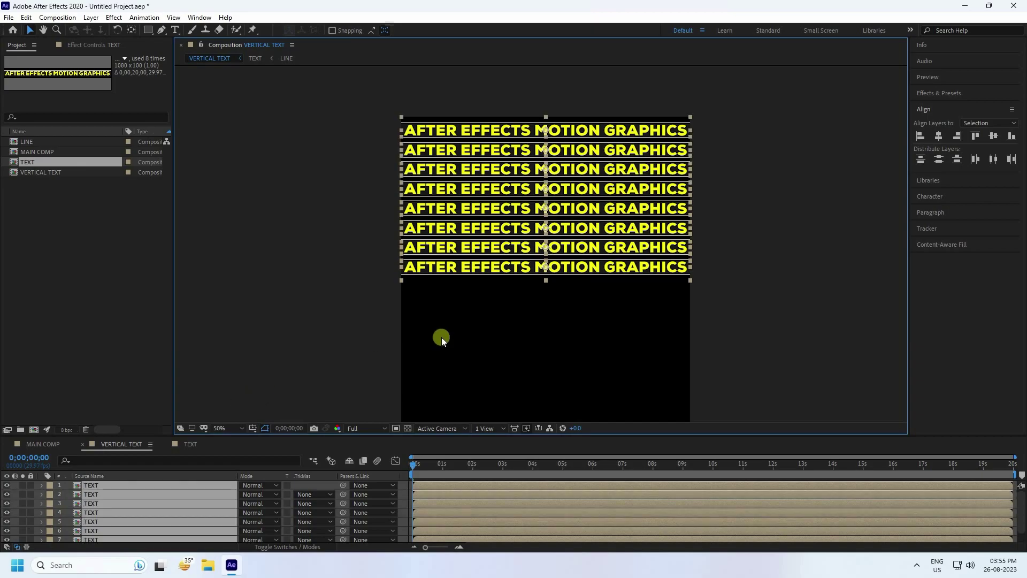
key(ctrl+d)
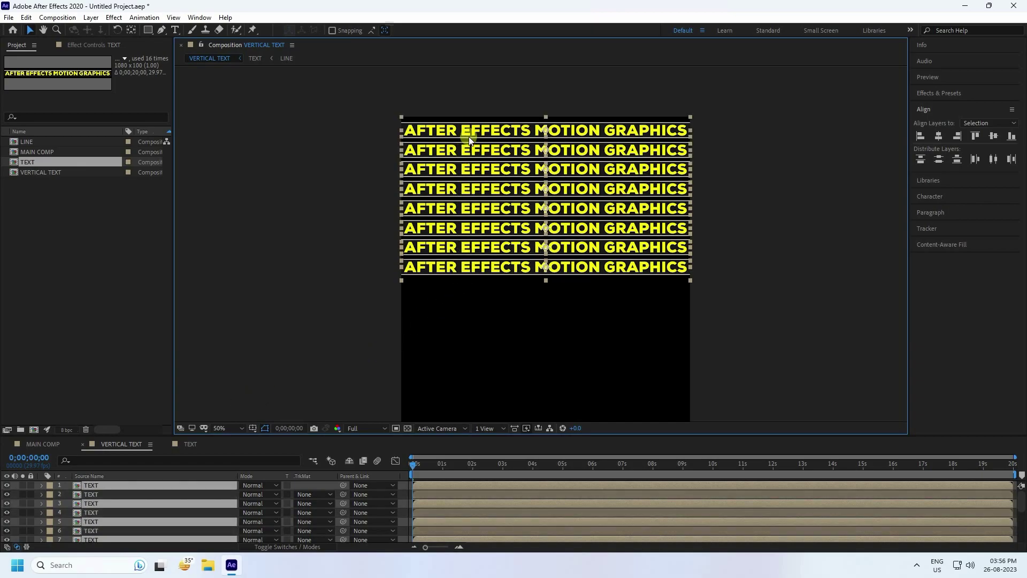
drag(465, 134, 478, 288)
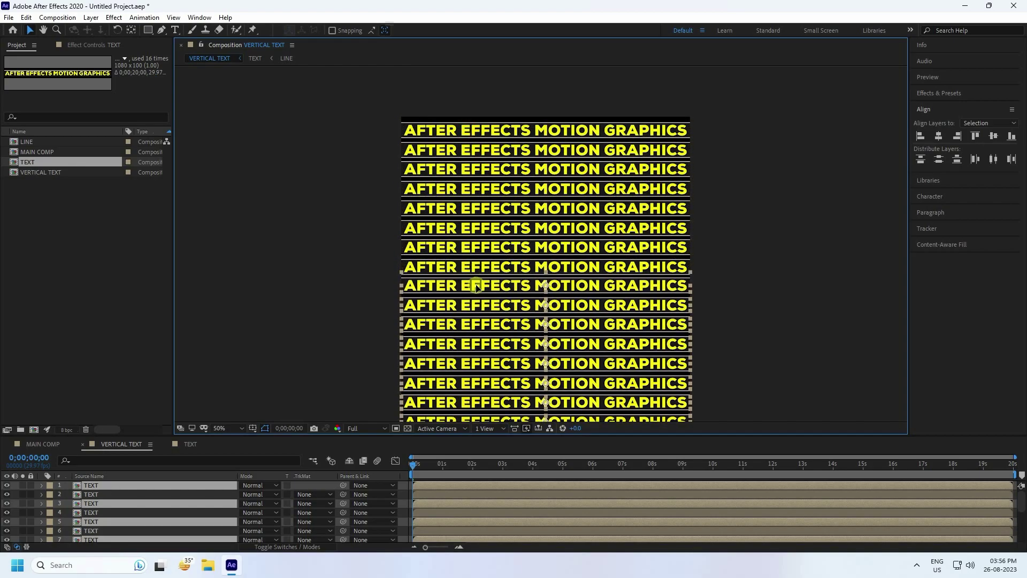
key(period)
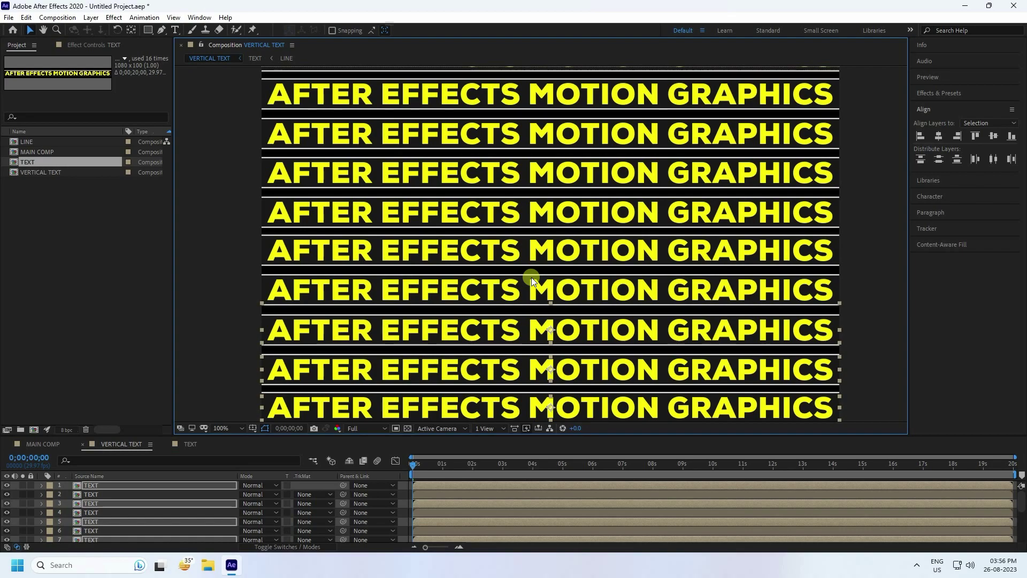
key(comma)
key(comma)
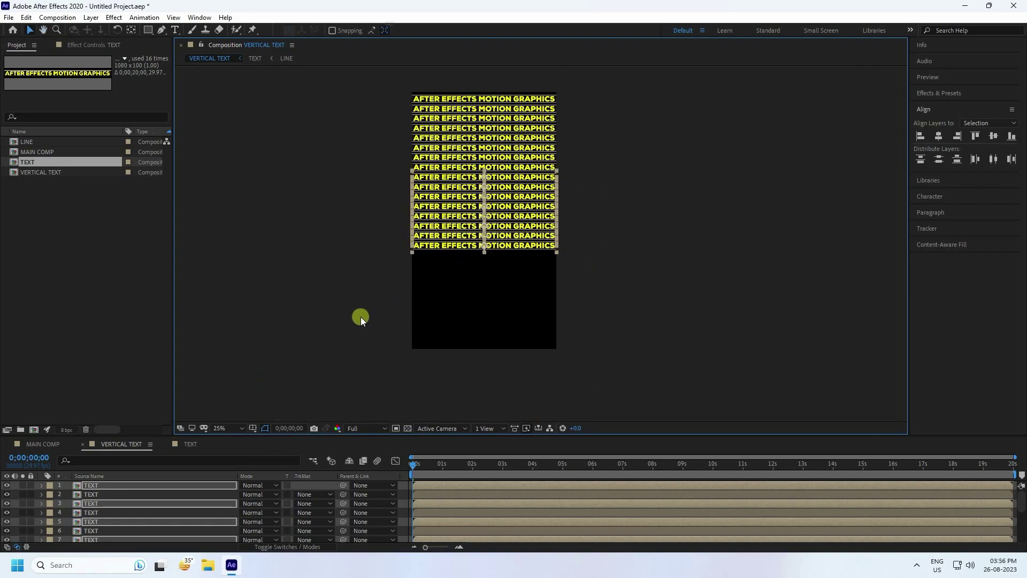
Duplicate the lower group of rows to fill the comp down to the bottom, 28 rows in all.
drag(361, 316, 585, 138)
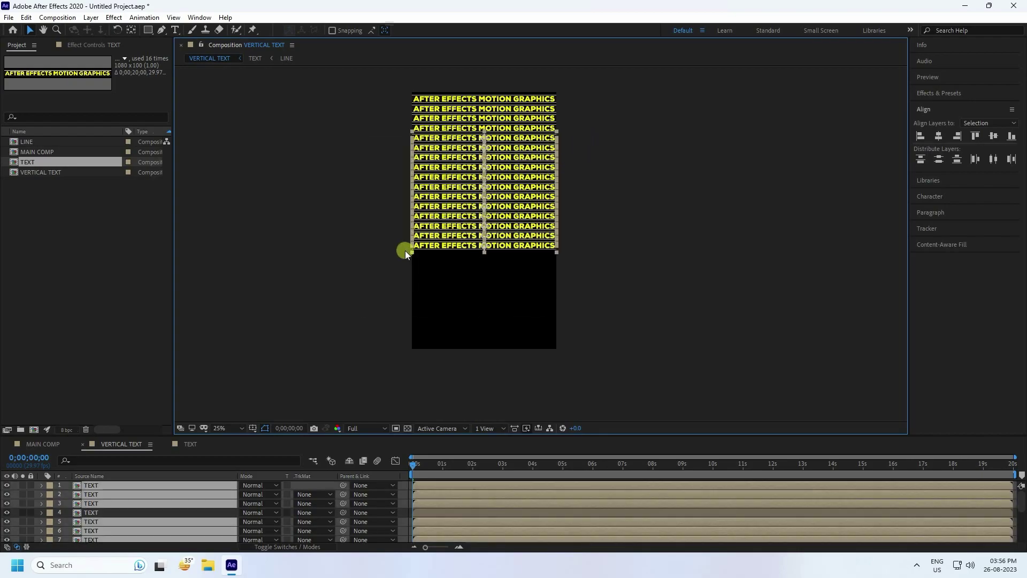
key(ctrl+d)
drag(444, 158, 444, 275)
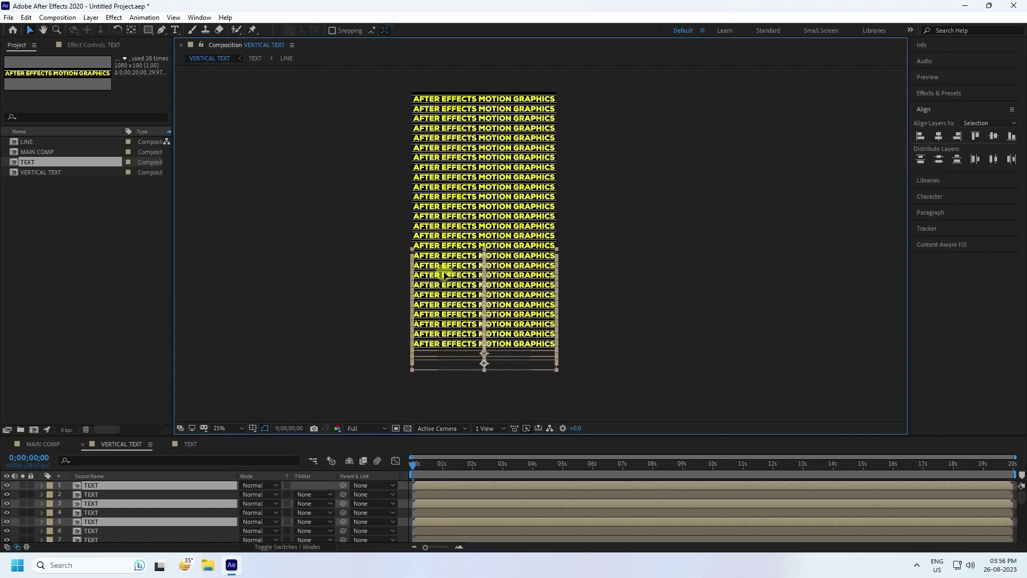
key(period)
key(period)
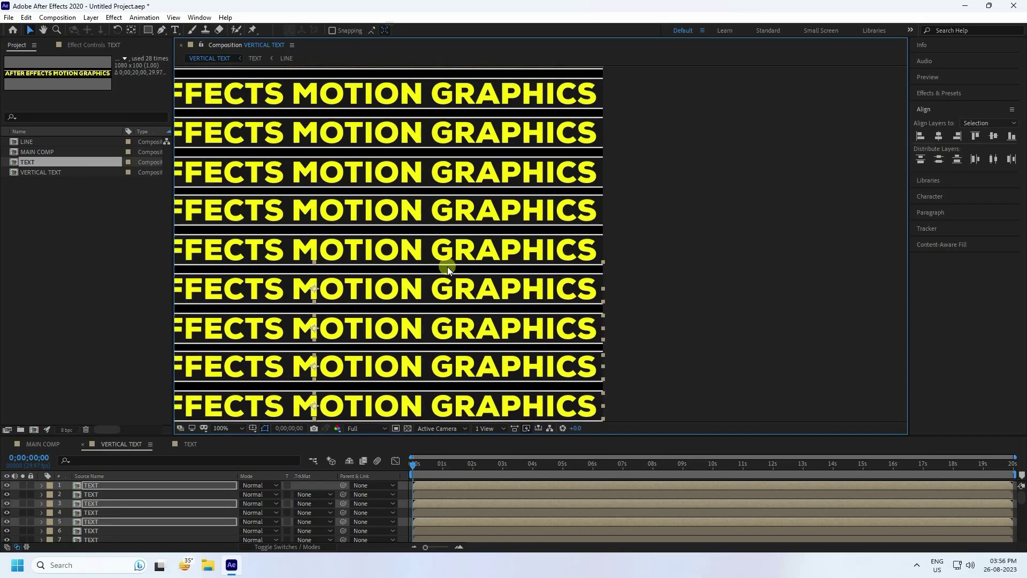
key(comma)
key(comma)
Delete the two surplus text rows below the stack, leaving 26.
click(413, 366)
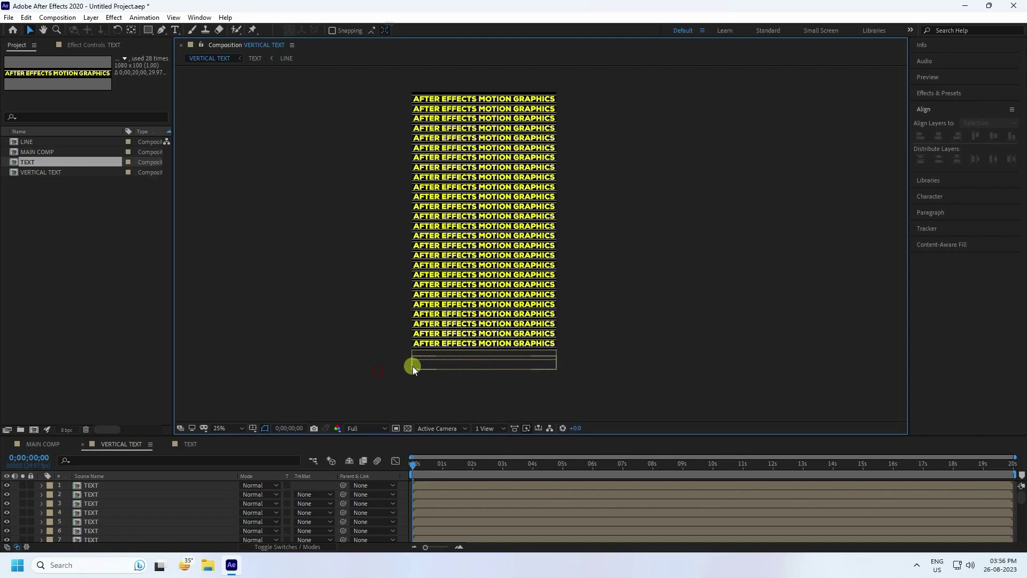
key(Delete)
click(420, 356)
key(Delete)
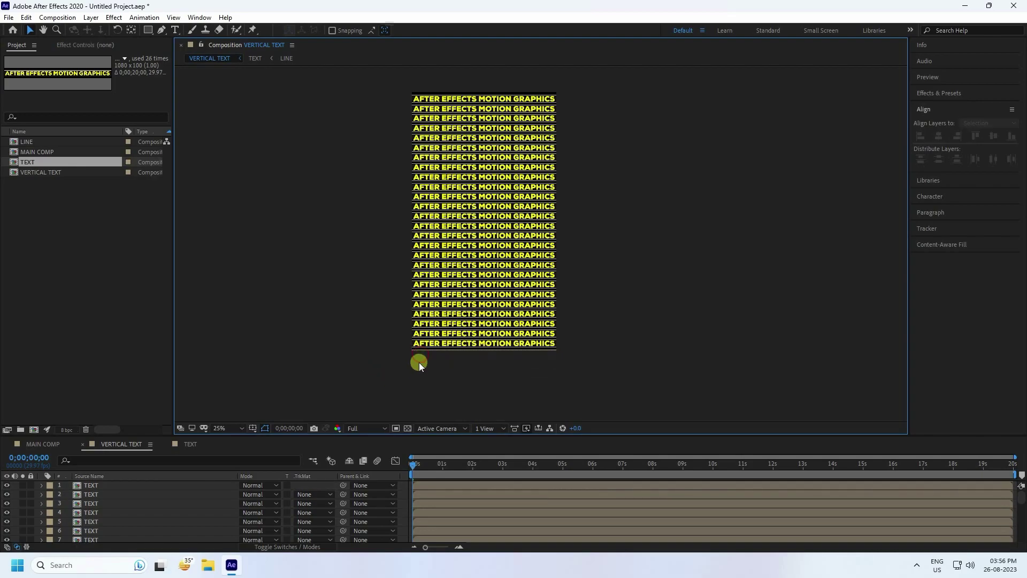
click(424, 351)
click(378, 360)
Check the finished stack and switch to the MAIN COMP composition.
key(period)
key(comma)
click(102, 452)
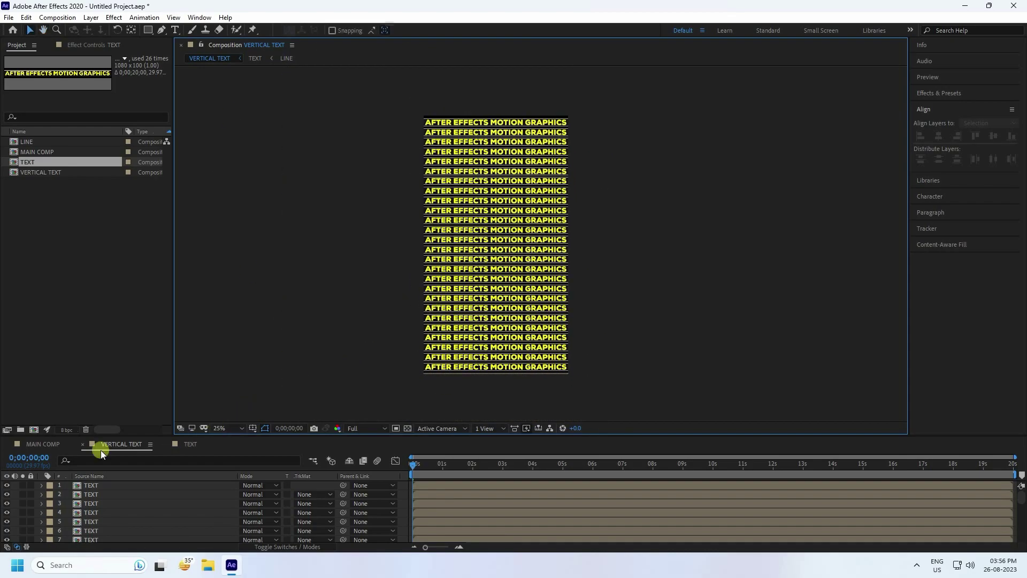
click(41, 444)
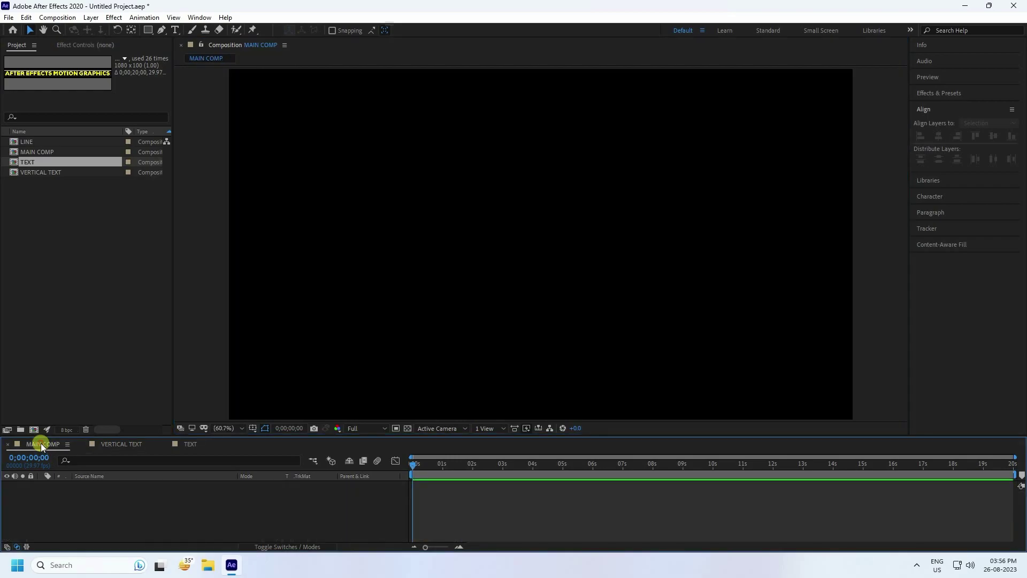
Drag the VERTICAL TEXT comp into the MAIN COMP timeline and bring up Effects & Presets.
click(33, 174)
drag(31, 172, 119, 490)
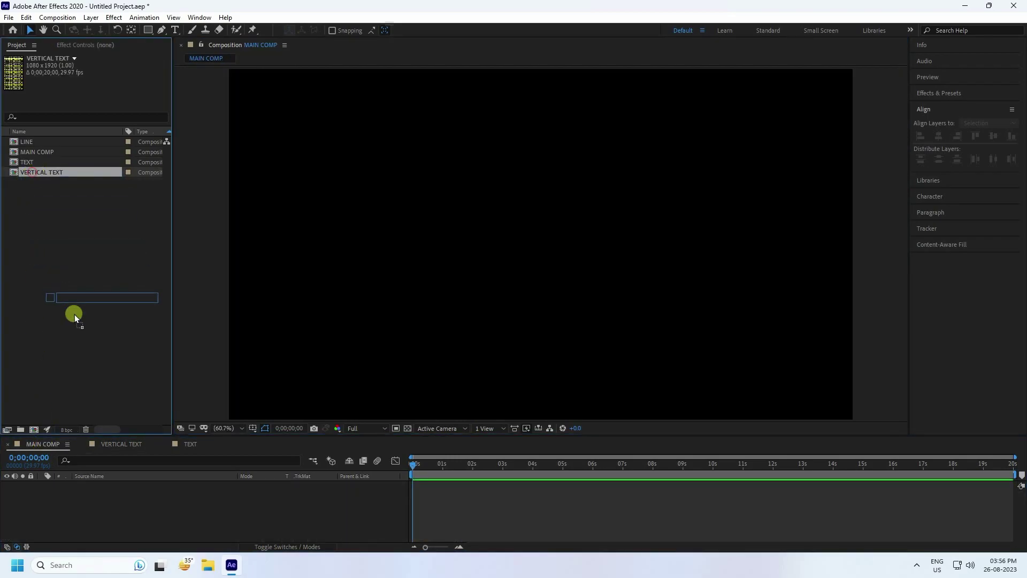
scroll(539, 241, down, 1)
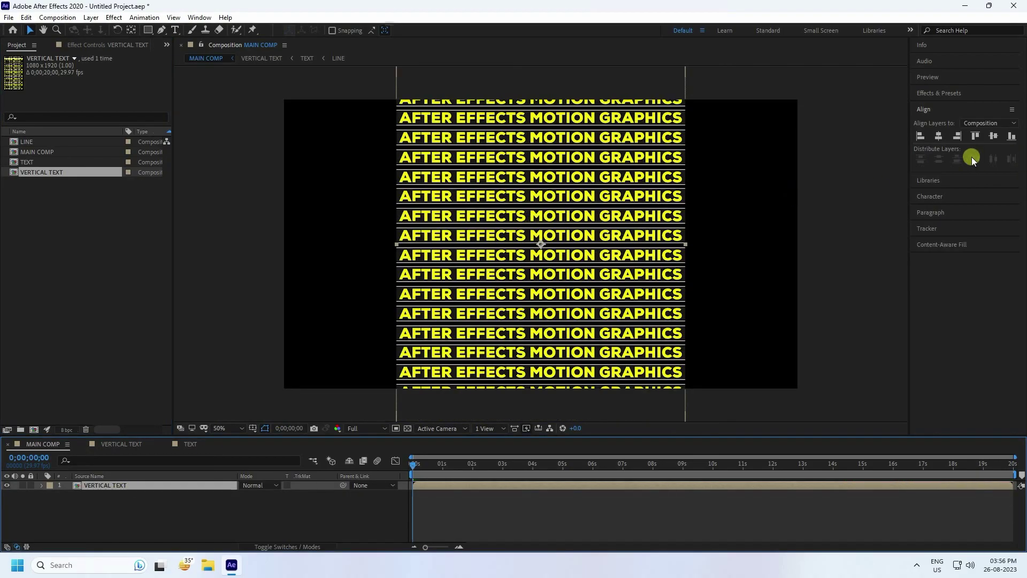
click(931, 93)
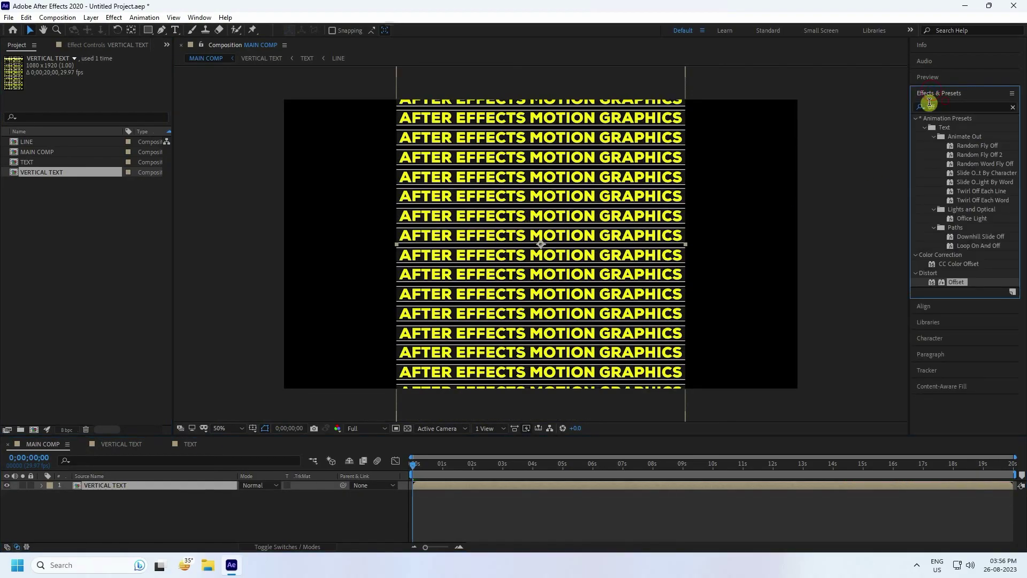
Search 'cc c' and apply CC Cylinder to the VERTICAL TEXT layer.
click(956, 106)
text(cc)
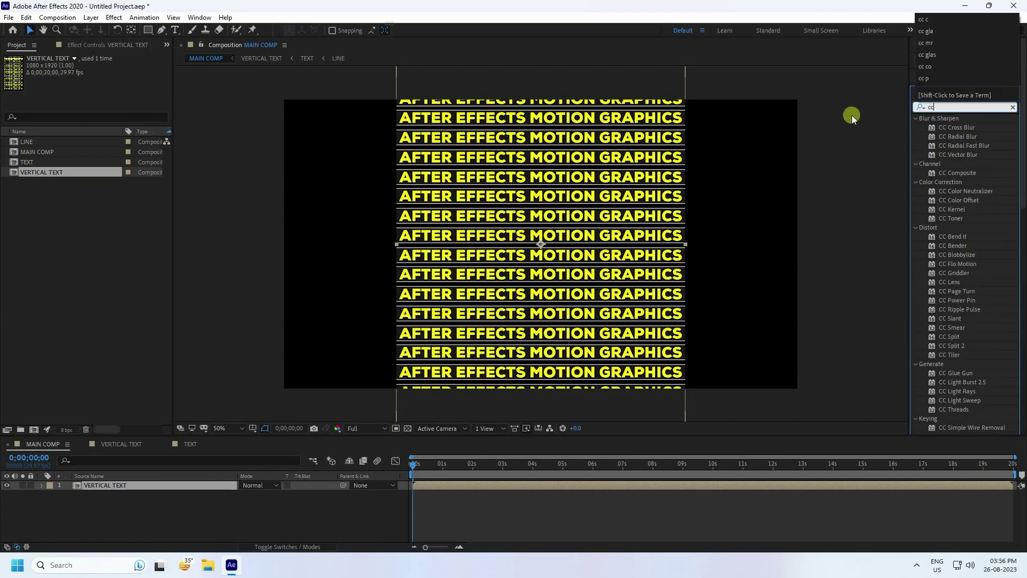
text( c)
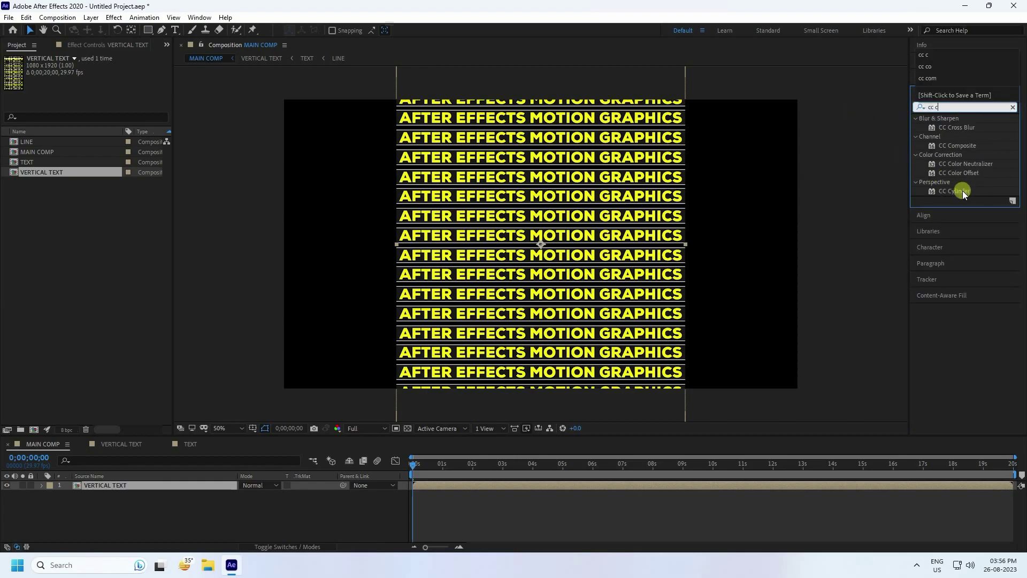
click(962, 192)
drag(964, 193, 113, 487)
scroll(534, 254, up, 2)
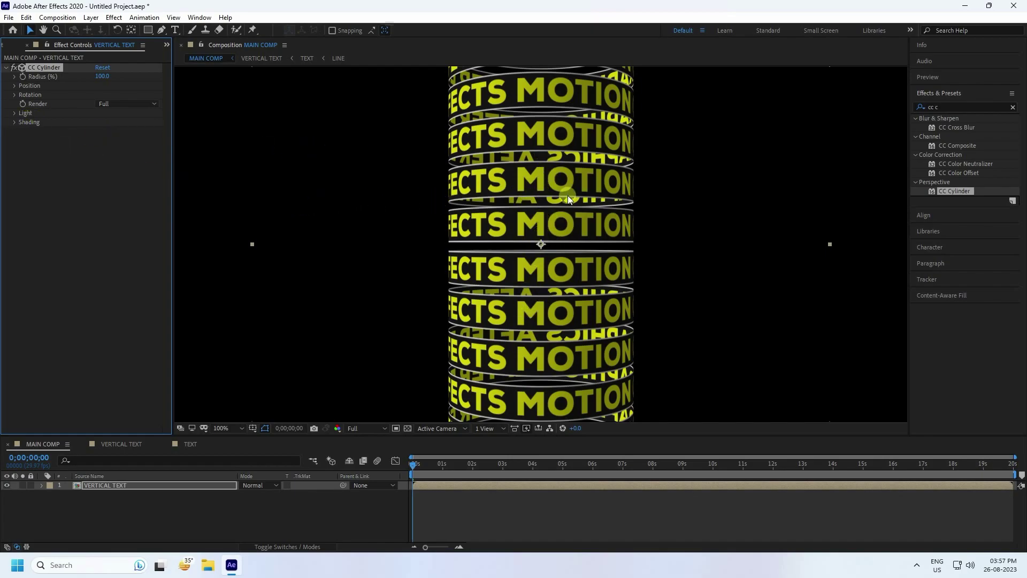
Set CC Cylinder Light Intensity to 200 and Light Height to 50.
click(21, 114)
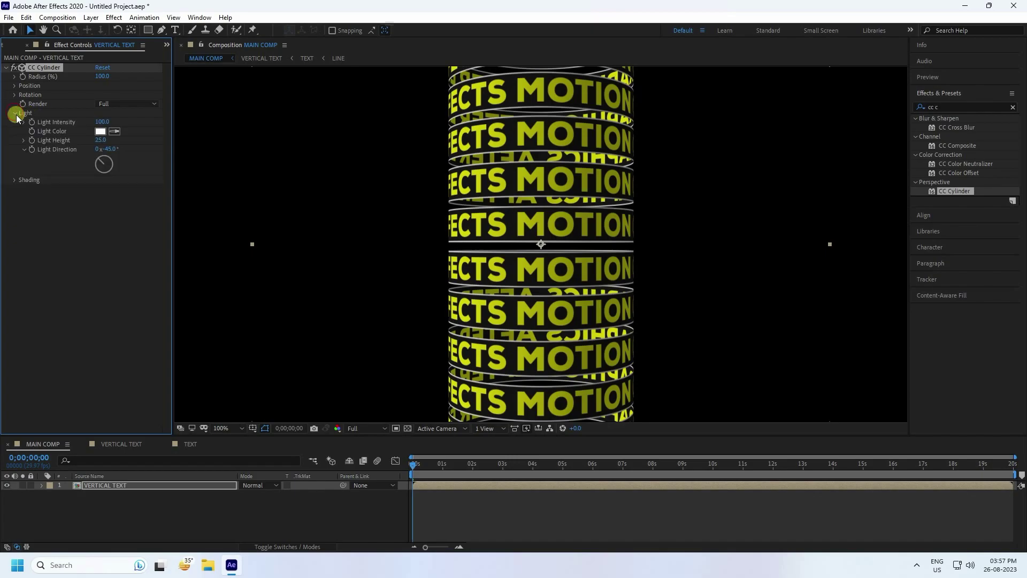
click(103, 122)
key(Return)
click(107, 140)
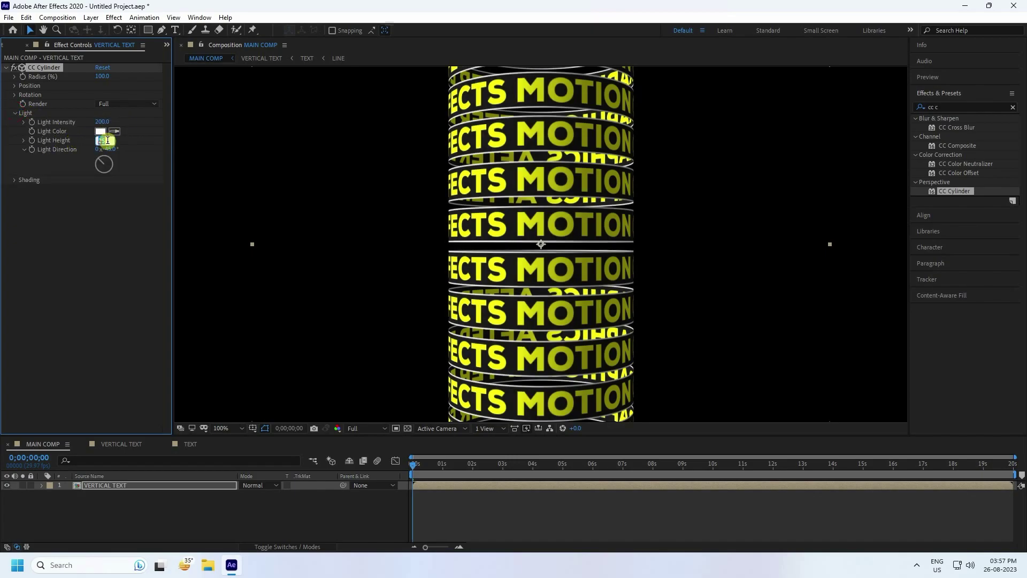
text(50)
key(Return)
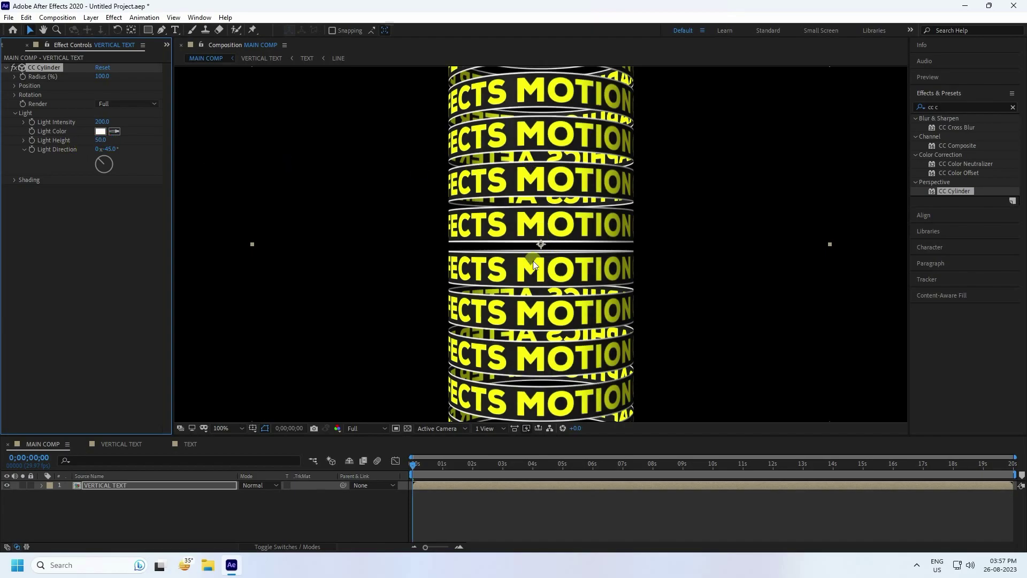
click(242, 428)
click(228, 412)
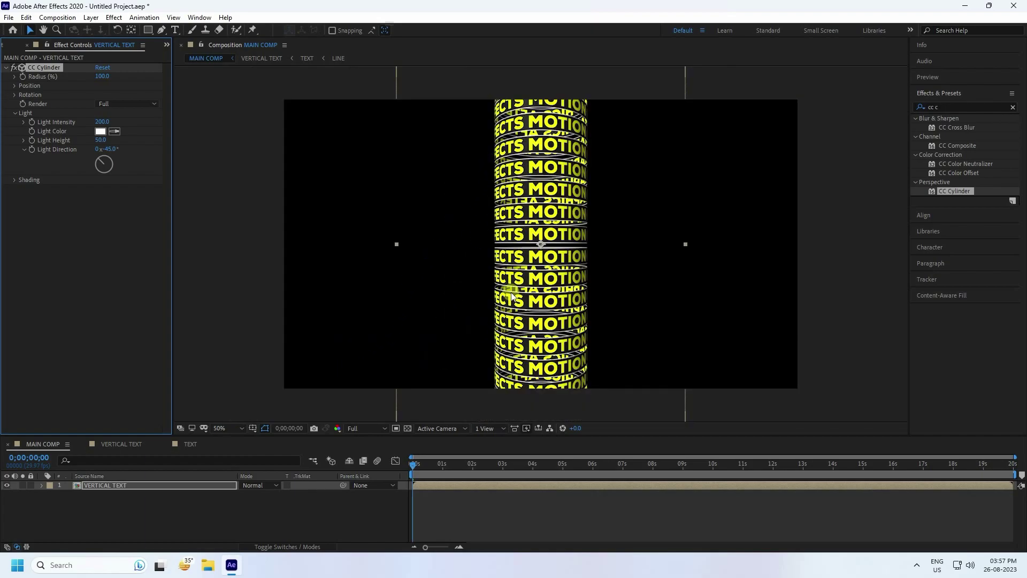
click(88, 488)
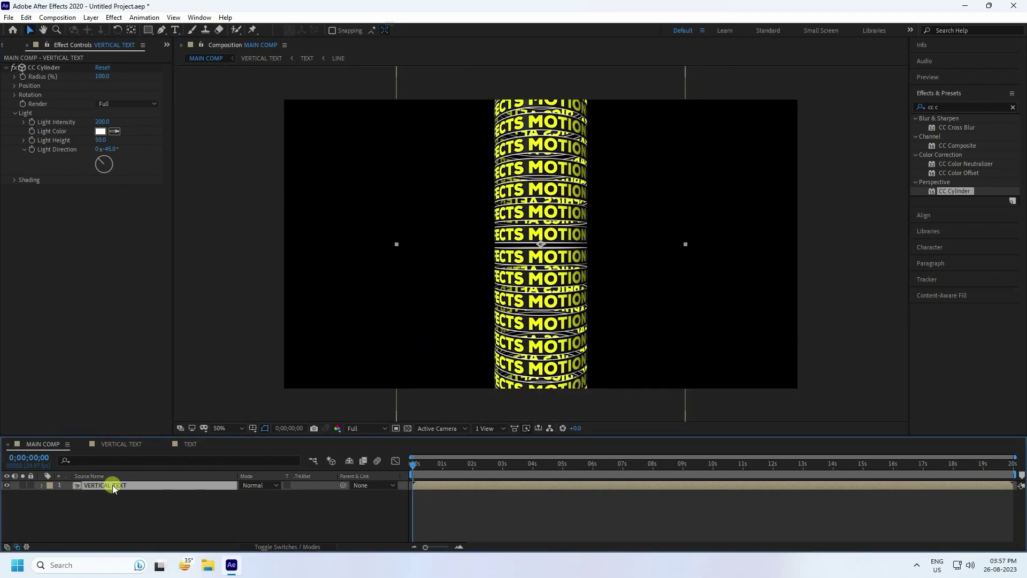
click(15, 86)
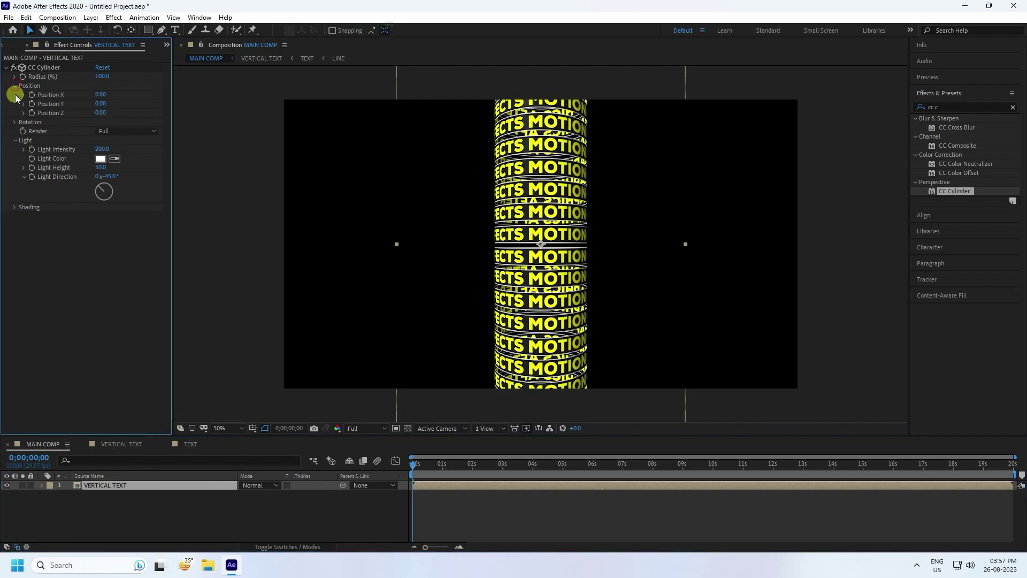
Try a 36° X rotation on the cylinder, undo it back to 0°, then drag Position X sideways.
click(18, 122)
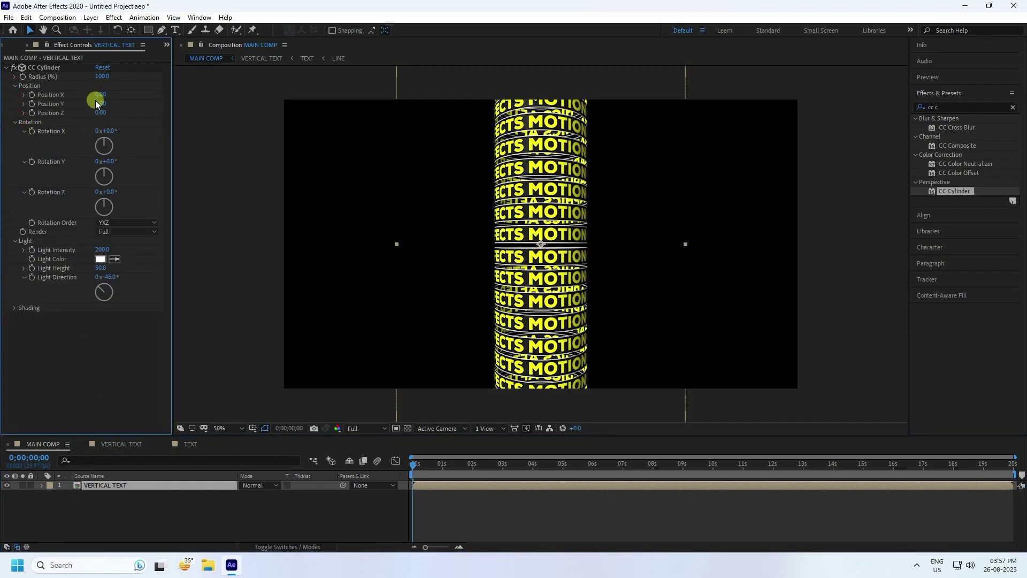
click(183, 229)
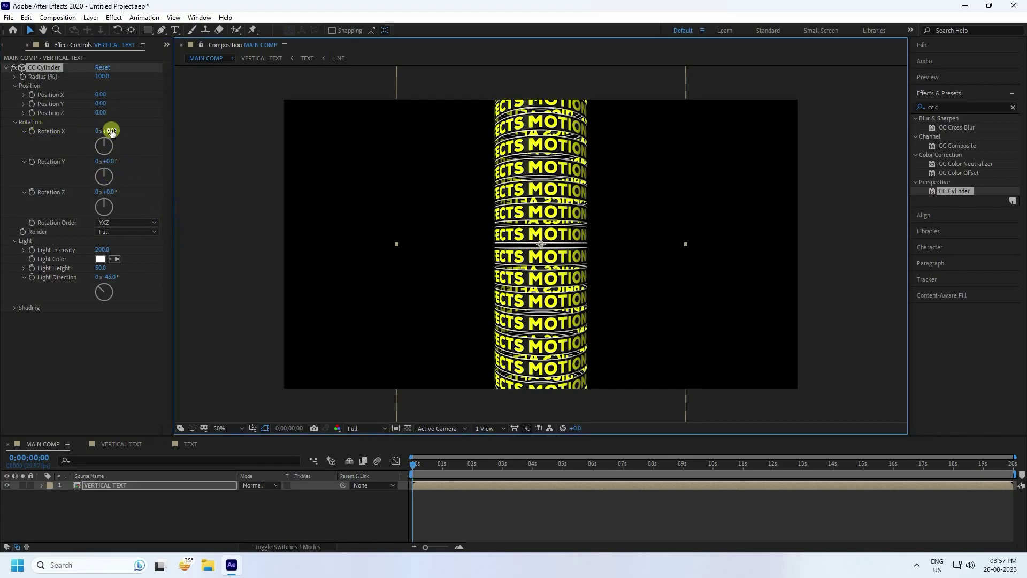
mouse_move(113, 130)
mouse_down()
mouse_move(101, 135)
mouse_move(194, 145)
mouse_up()
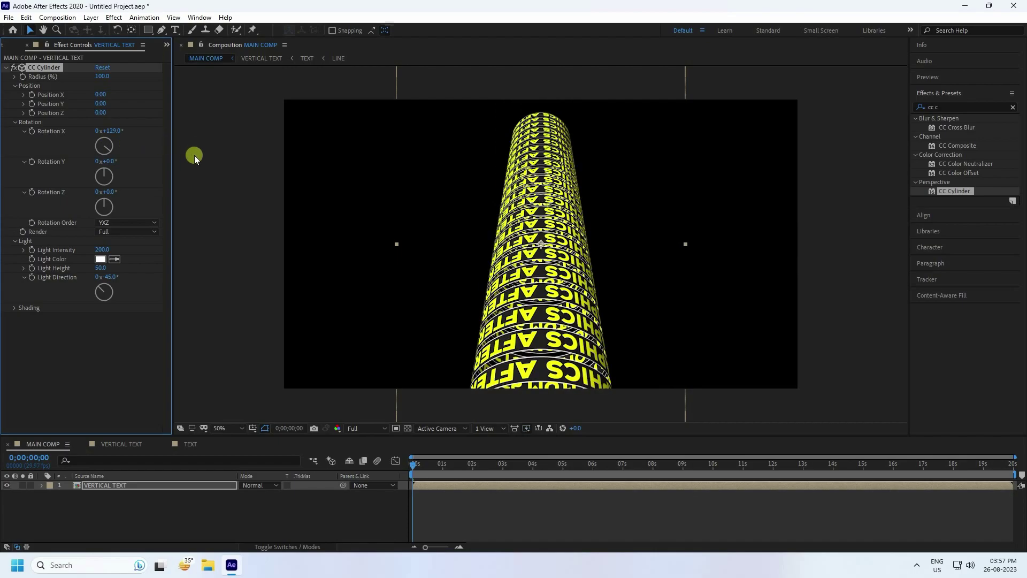
click(226, 176)
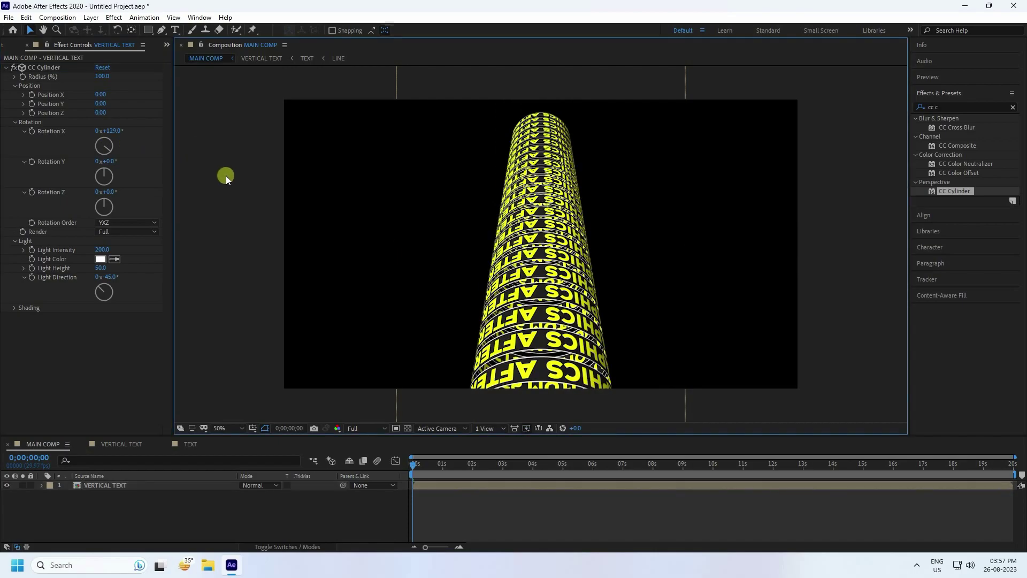
key(ctrl+z)
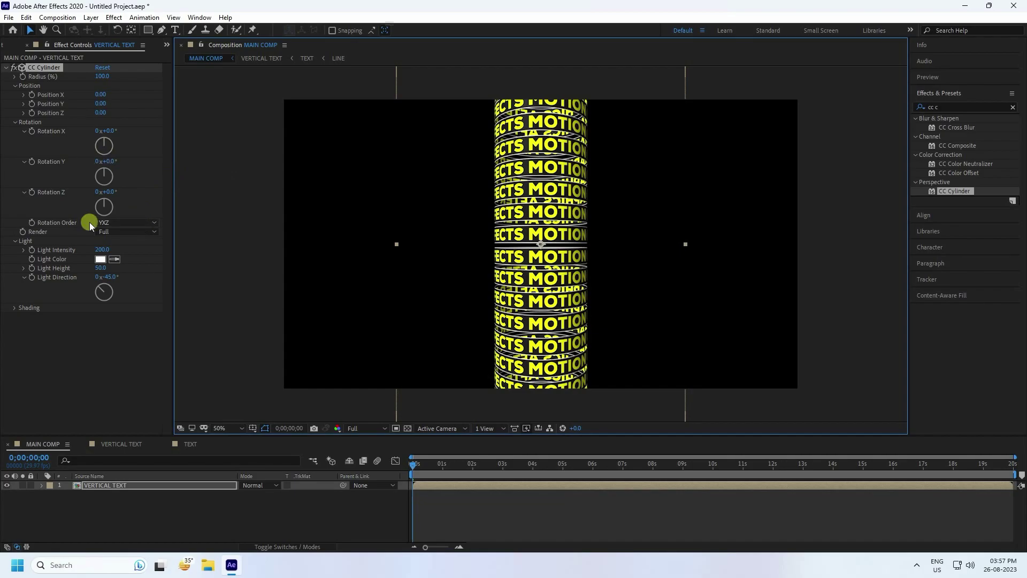
drag(101, 95, 75, 98)
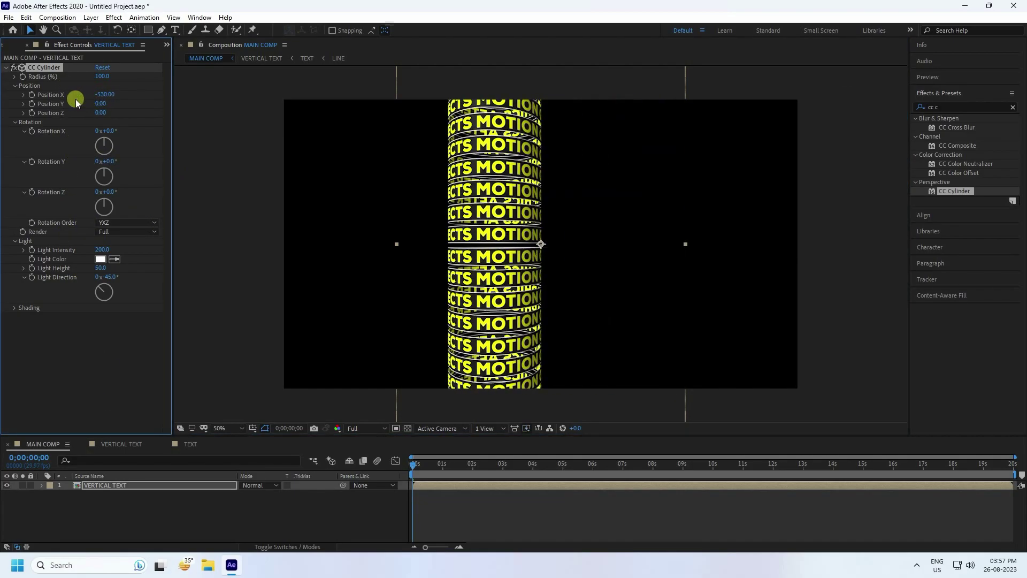
Set the CC Cylinder position to X -250, Y 0, Z -200.
key(ctrl+z)
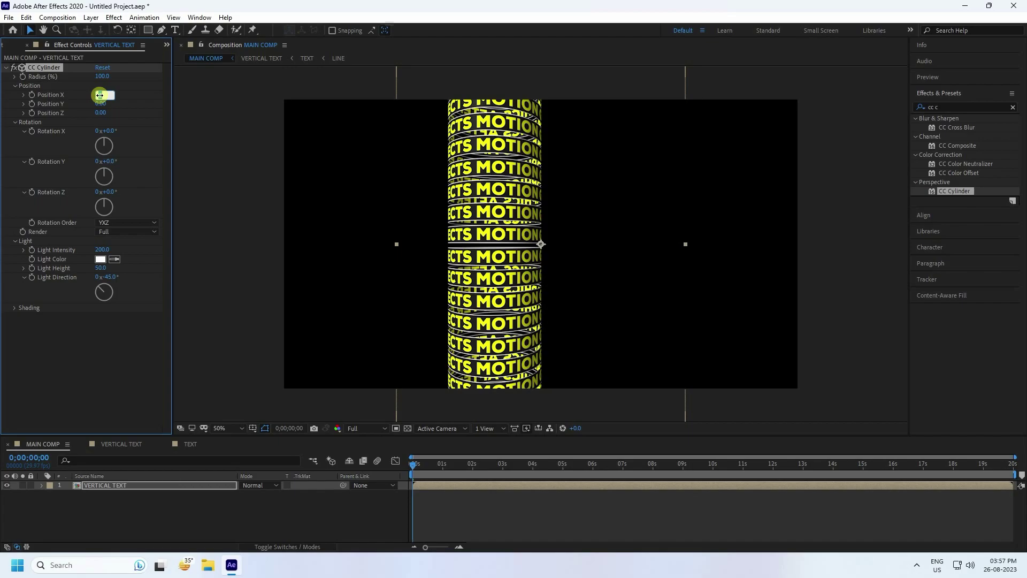
text(430)
key(Tab)
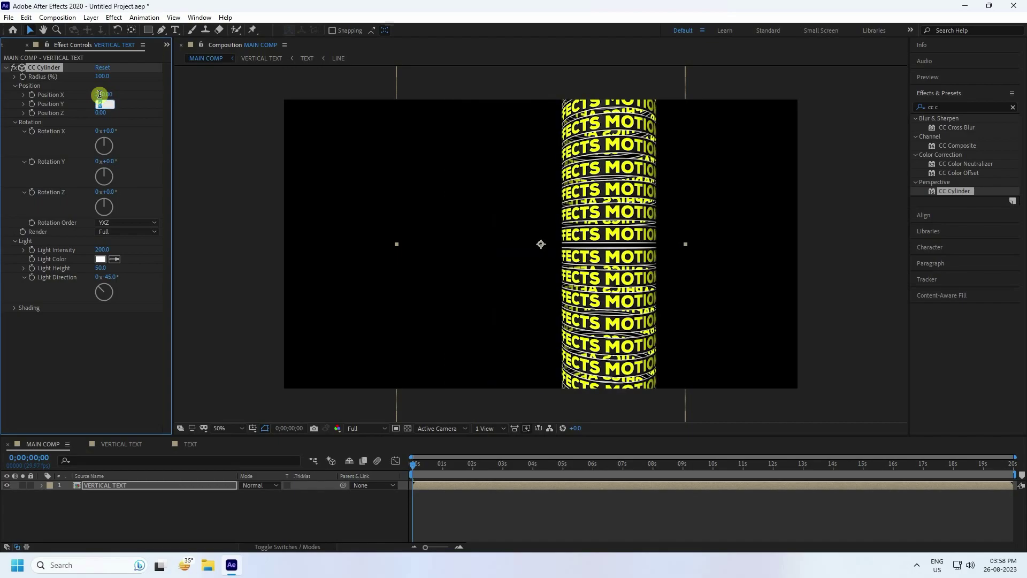
key(Return)
click(100, 94)
text(250)
key(Tab)
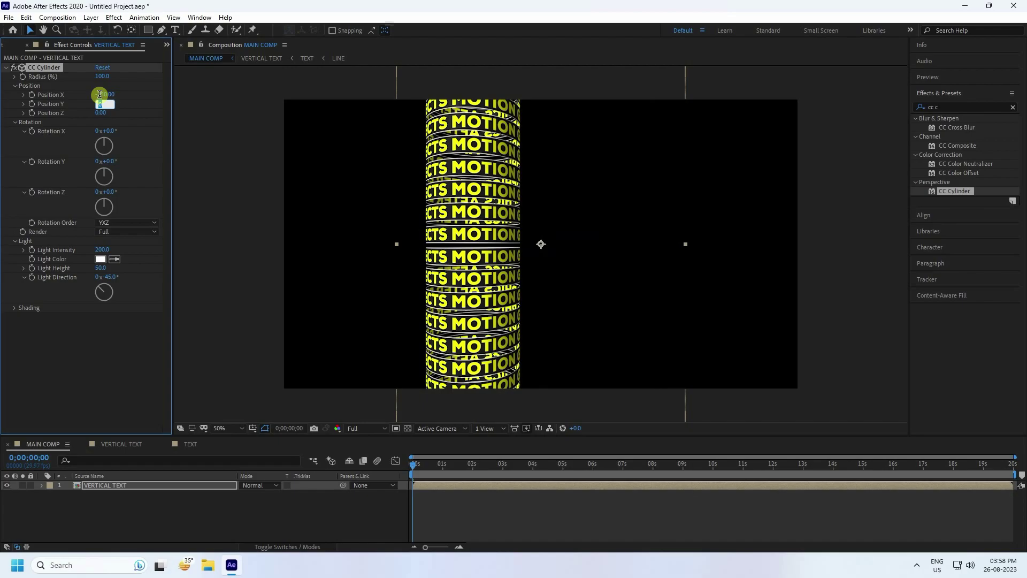
key(Tab)
text(-200)
key(Return)
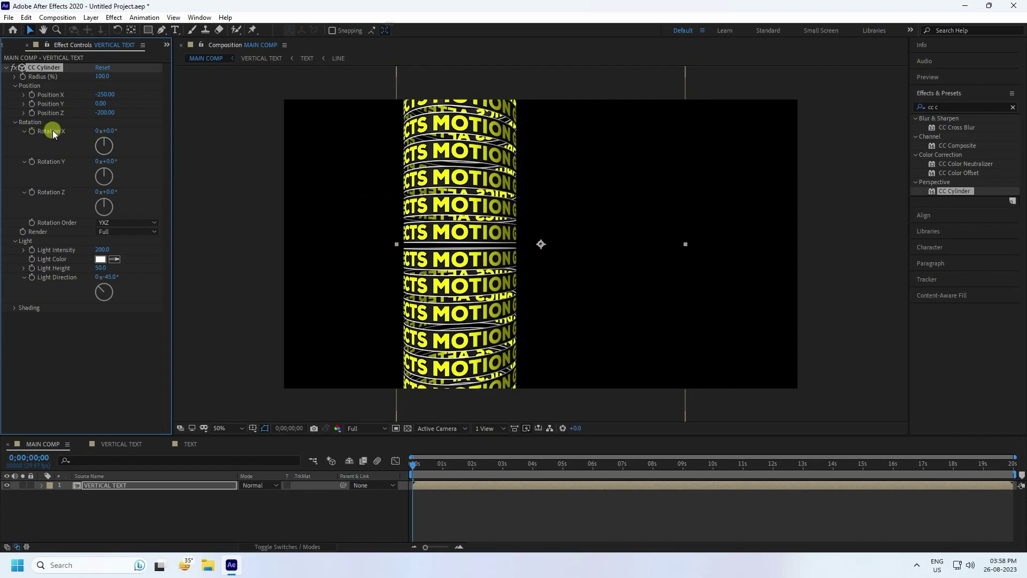
Set CC Cylinder rotation to X -33°, Y -6° and Z 45°.
click(110, 130)
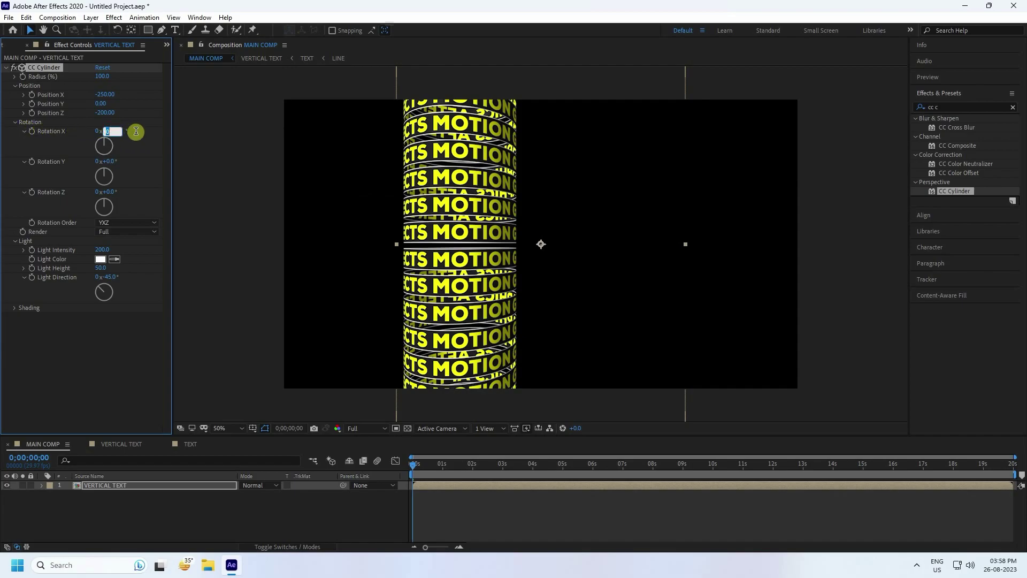
text(-33)
key(Return)
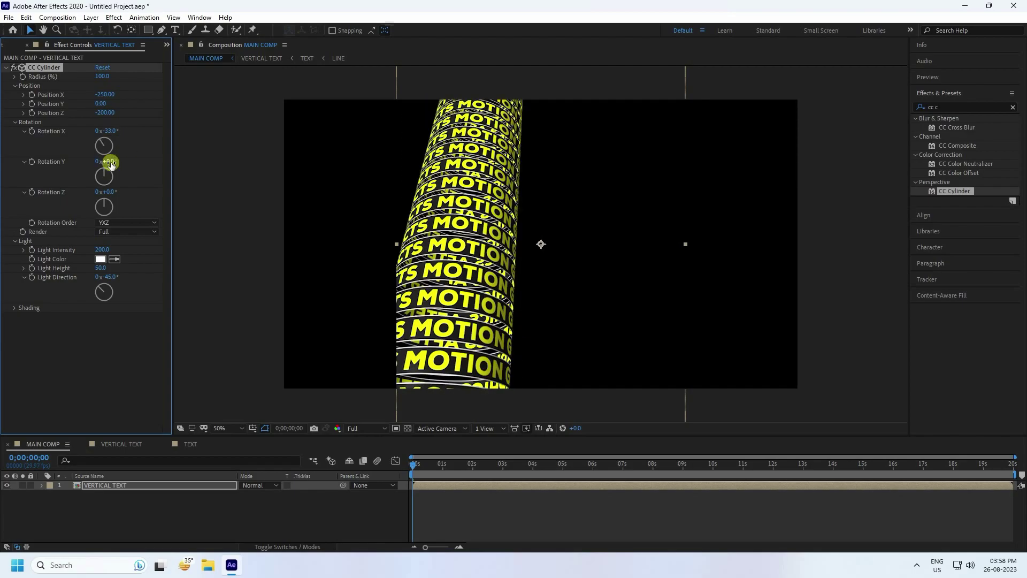
click(111, 162)
text(-6)
key(Return)
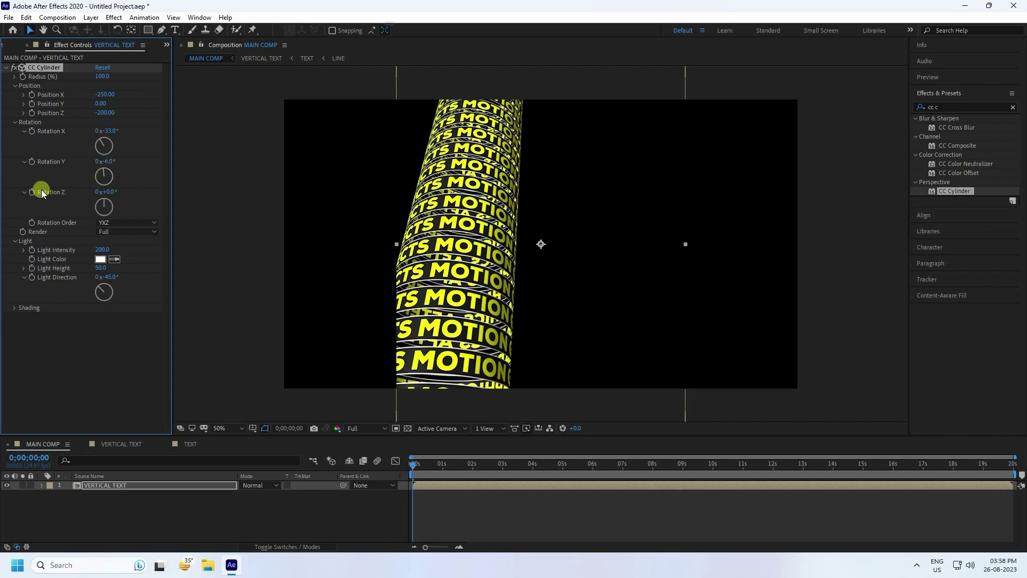
click(111, 192)
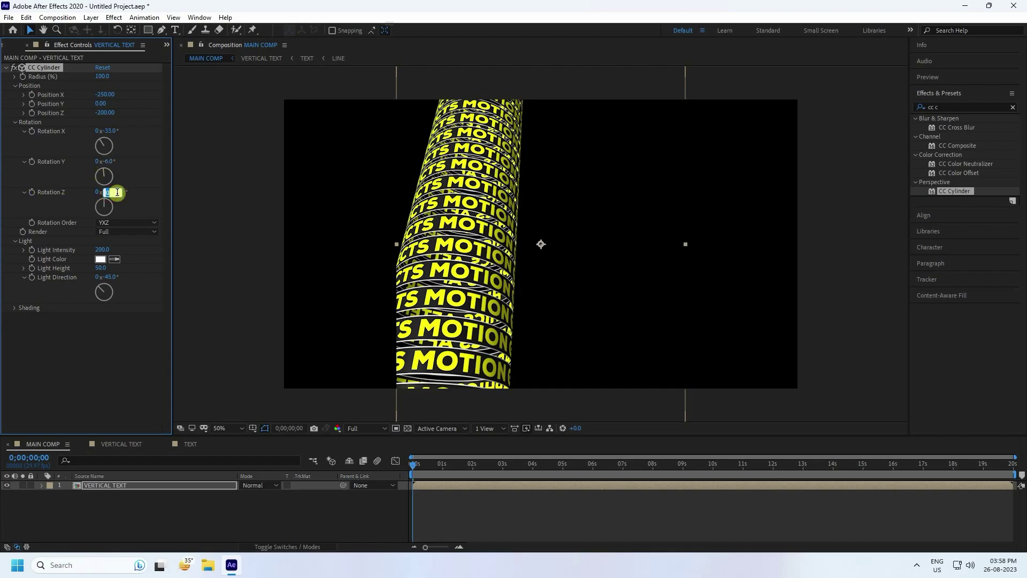
text(45)
key(Return)
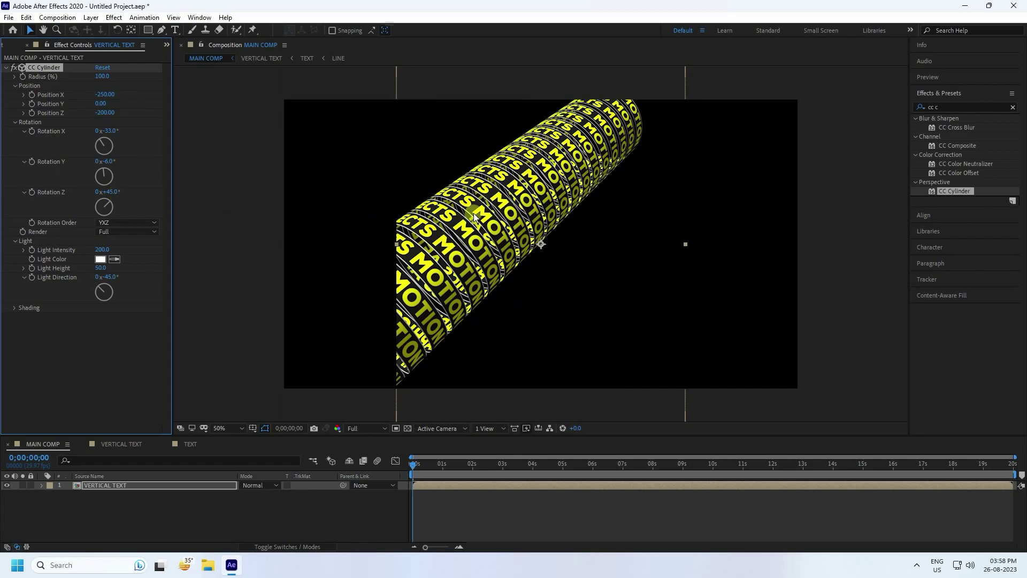
key(period)
key(period)
key(comma)
key(comma)
Scale the VERTICAL TEXT layer to 190%.
click(101, 484)
key(s)
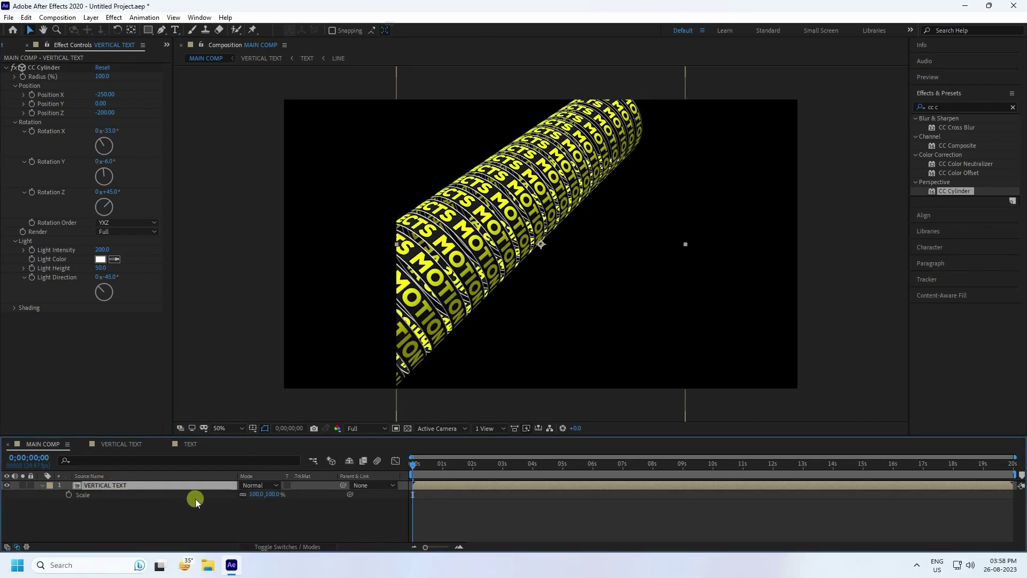
mouse_move(257, 494)
mouse_down()
mouse_move(305, 491)
mouse_move(263, 490)
mouse_up()
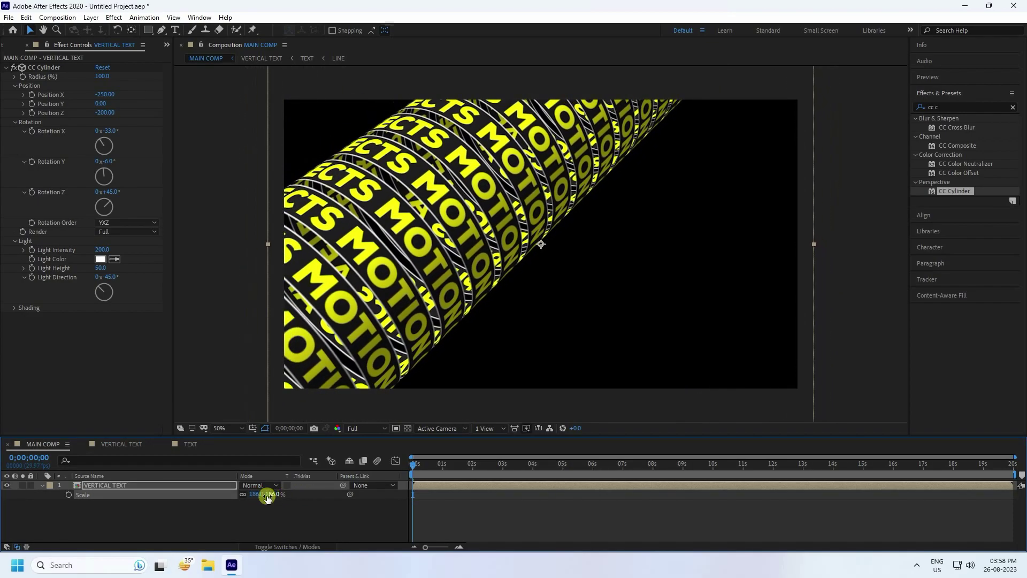
click(259, 495)
text(190)
key(Return)
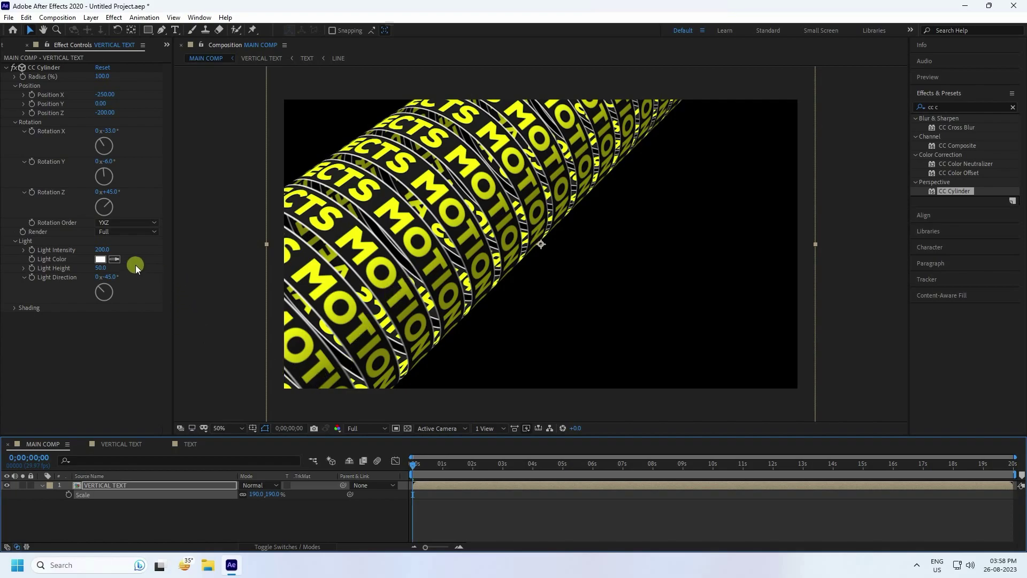
Try the XYZ rotation order, restore YXZ, and collapse the layer's scale property.
click(116, 222)
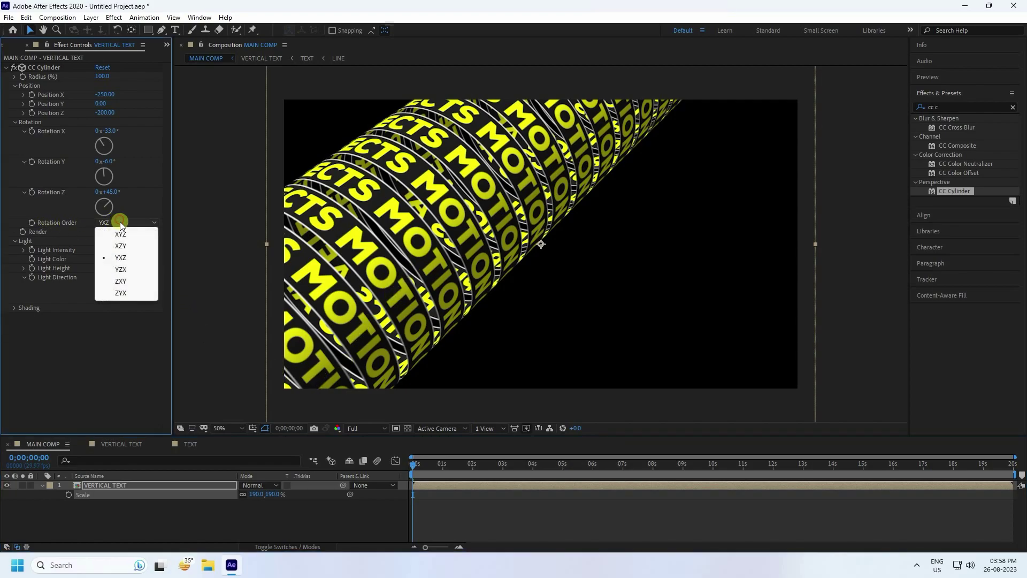
click(121, 235)
click(127, 221)
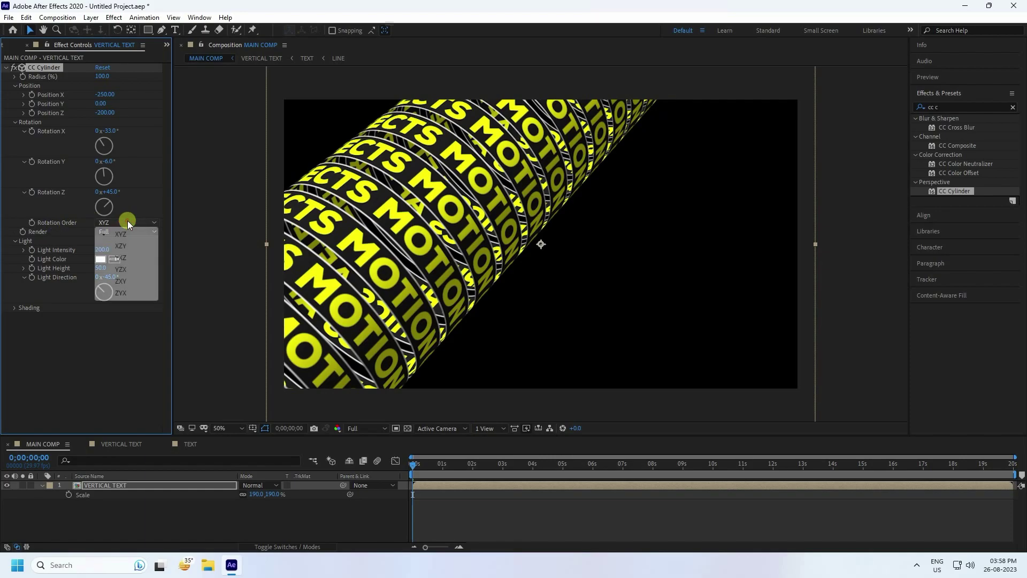
click(130, 263)
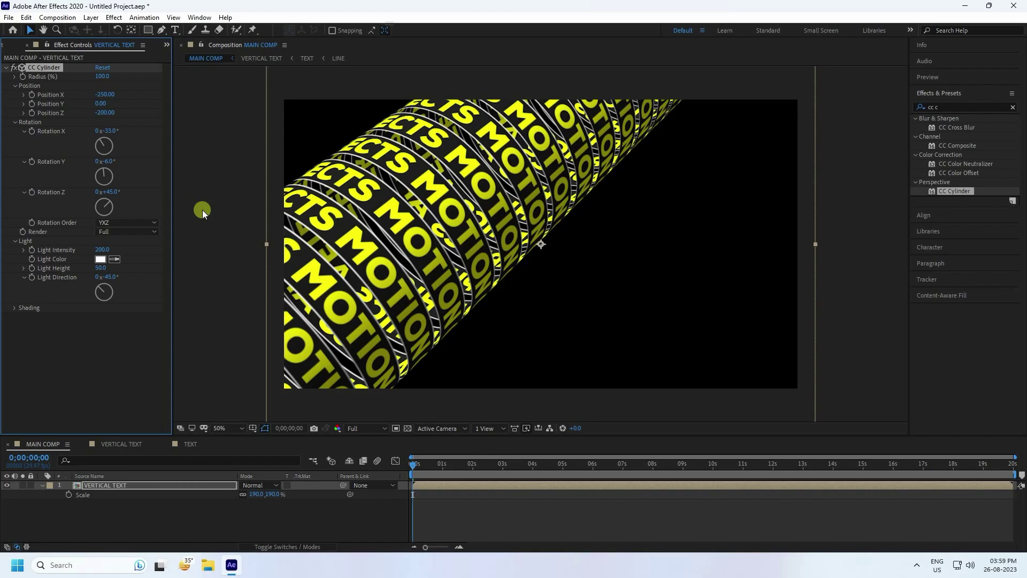
click(42, 486)
Duplicate the VERTICAL TEXT layer and set the copy's cylinder position to X 350, Z -40.
click(114, 487)
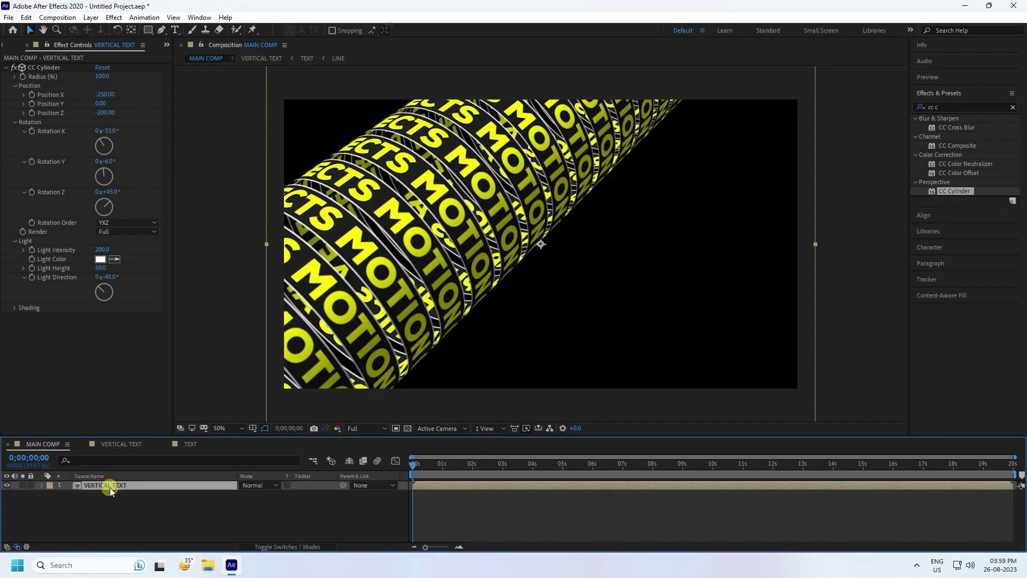
key(ctrl+d)
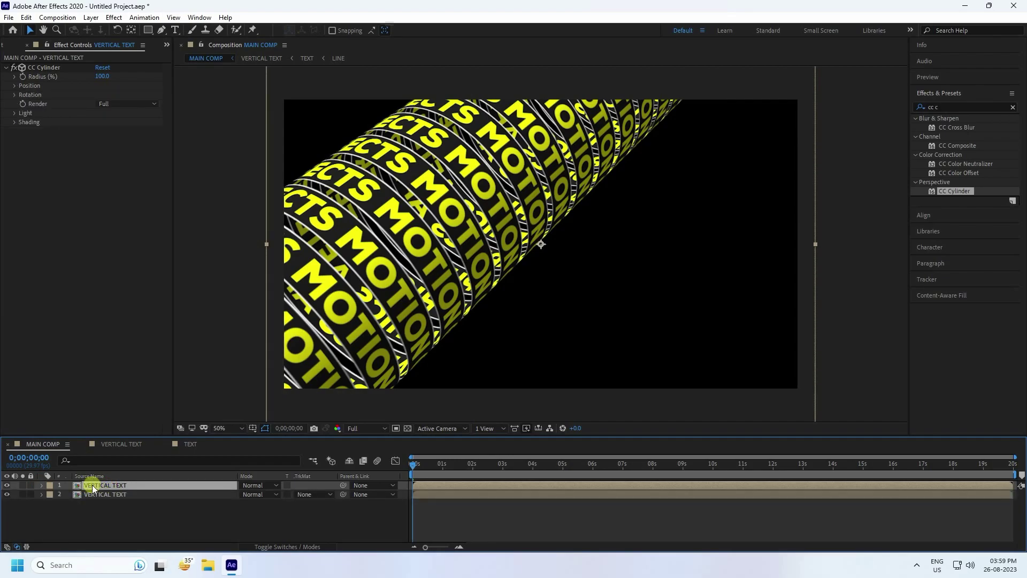
click(15, 85)
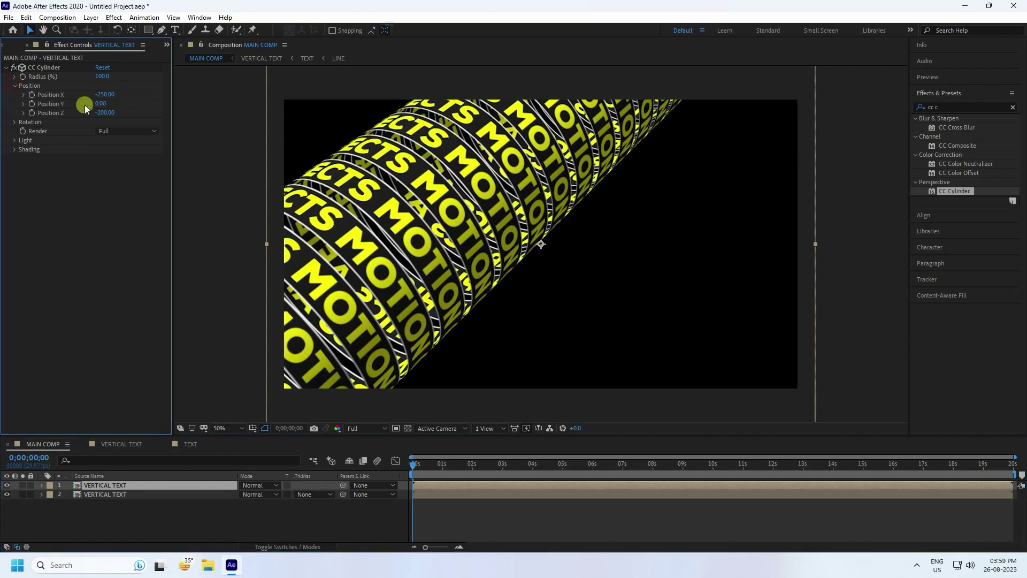
click(105, 95)
text(350)
key(Tab)
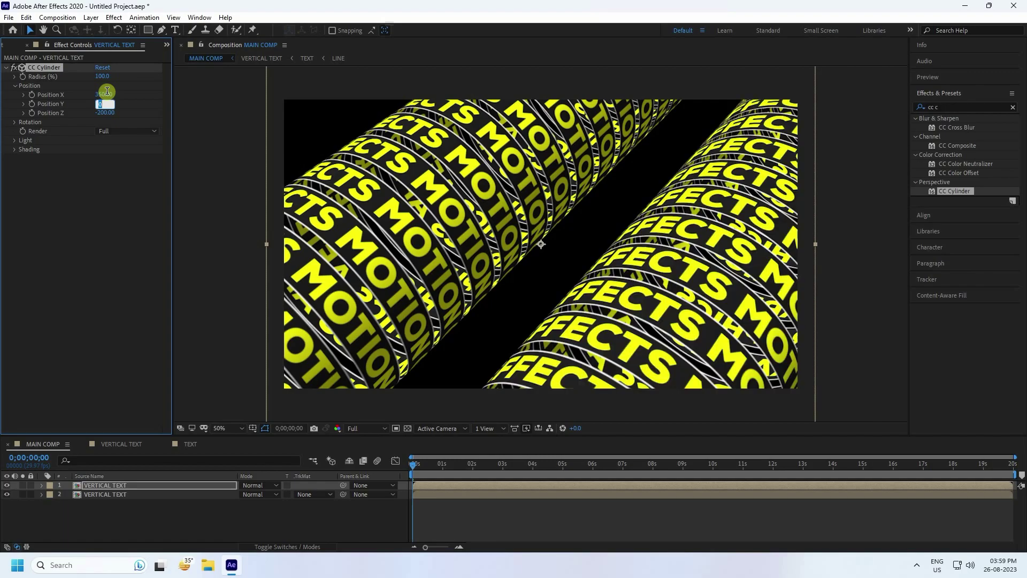
key(Tab)
text(-40)
key(Return)
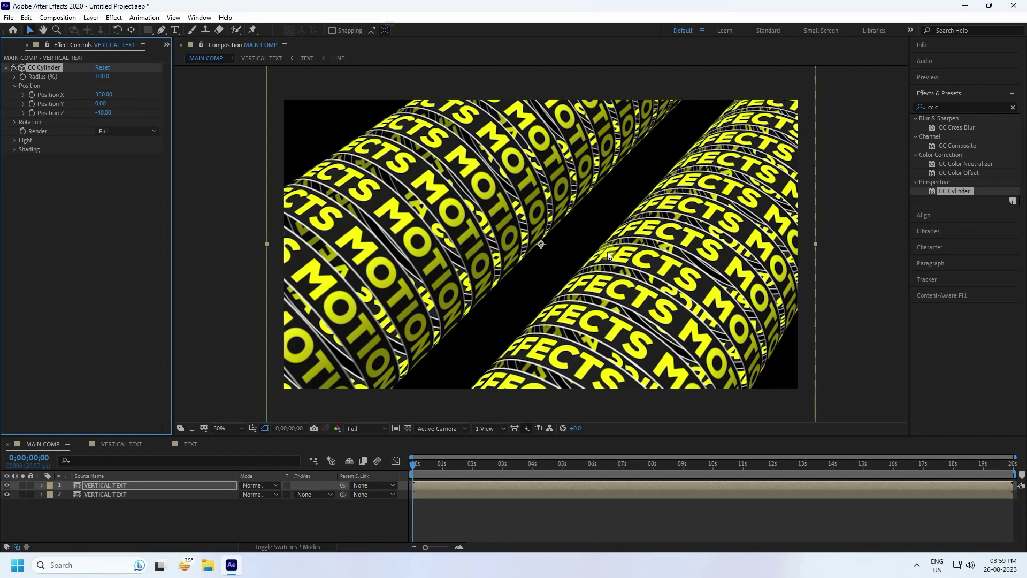
Step through the timeline to preview the two rotating text tubes, then deselect.
click(172, 213)
click(451, 464)
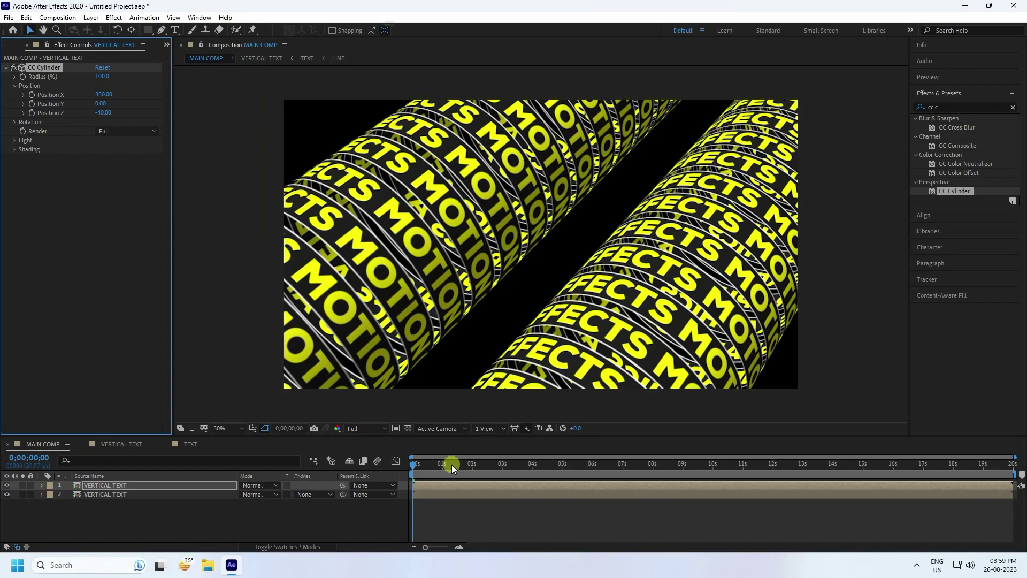
click(452, 499)
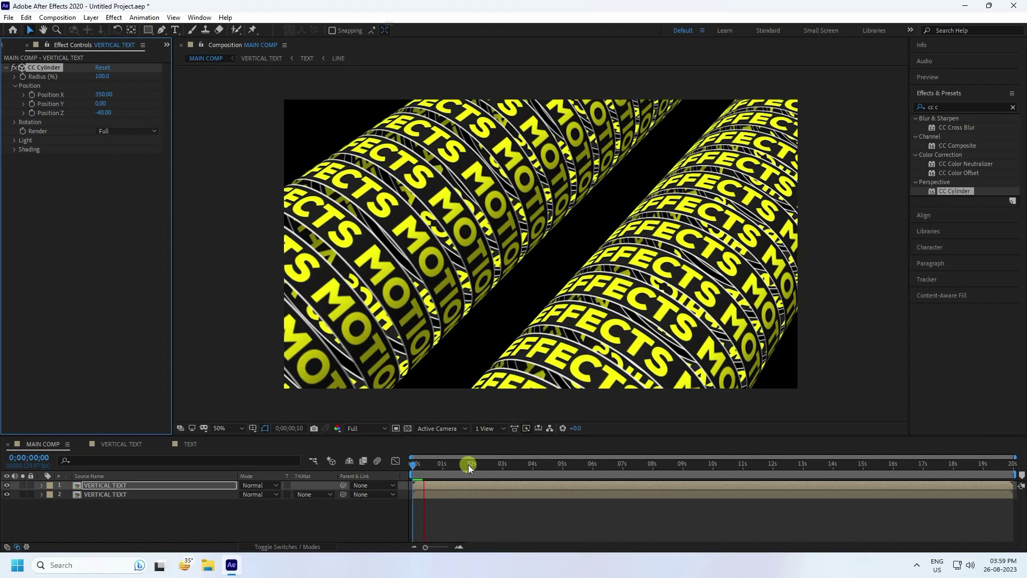
drag(426, 470, 413, 470)
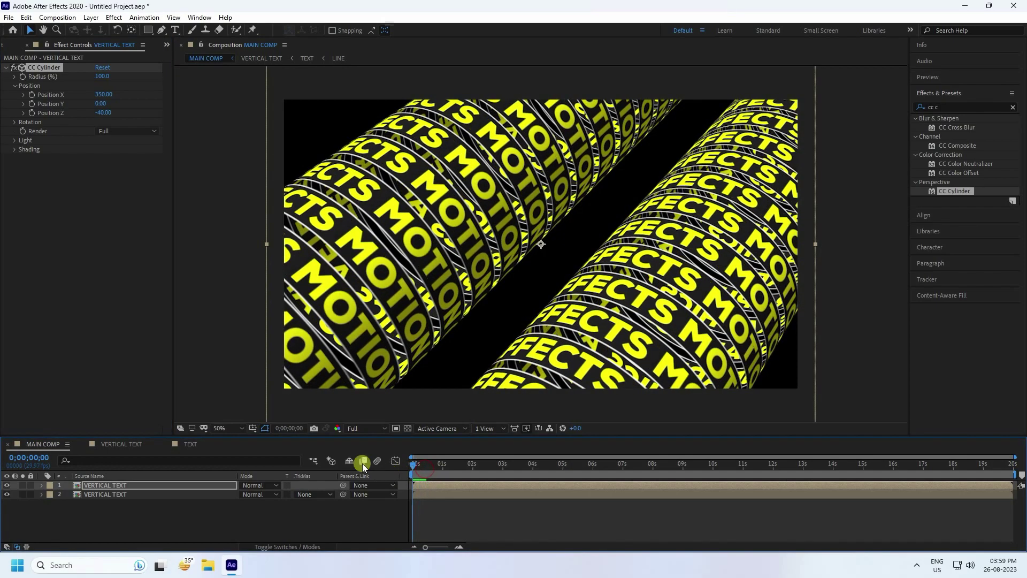
click(14, 122)
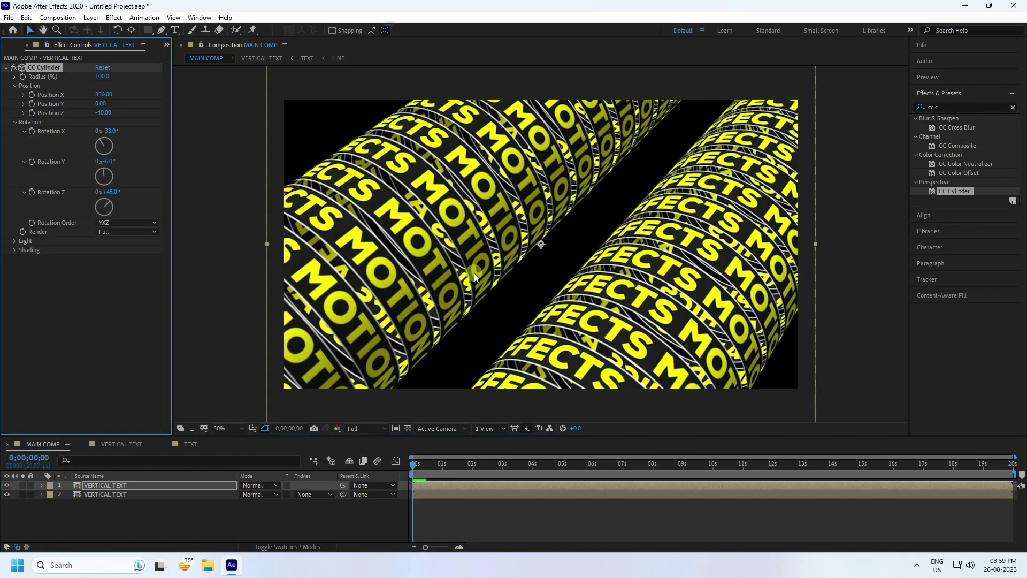
click(14, 122)
click(104, 508)
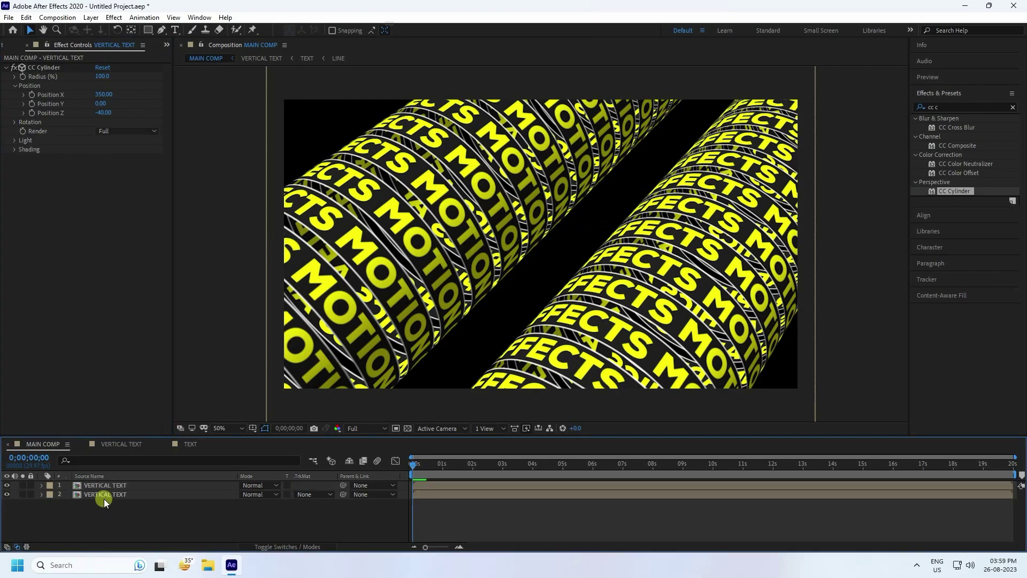
Duplicate the top VERTICAL TEXT layer and expand its CC Cylinder position and rotation settings.
click(102, 485)
key(ctrl+d)
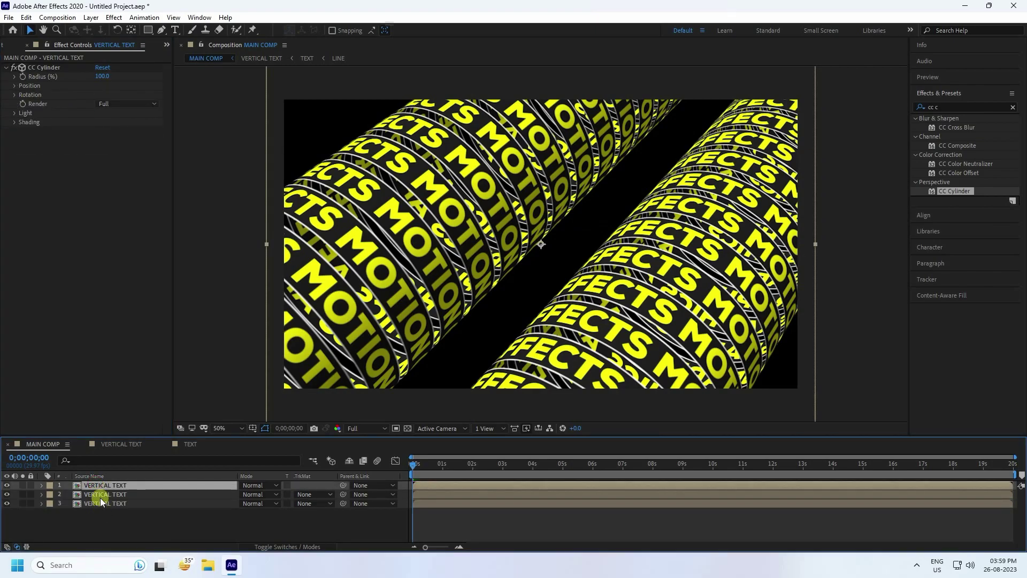
click(14, 86)
click(15, 85)
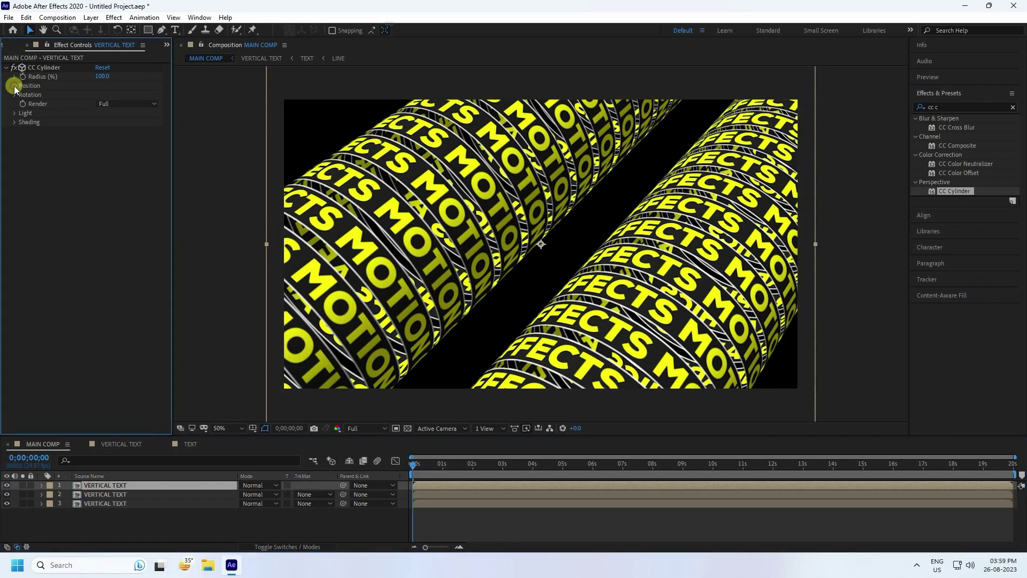
click(14, 122)
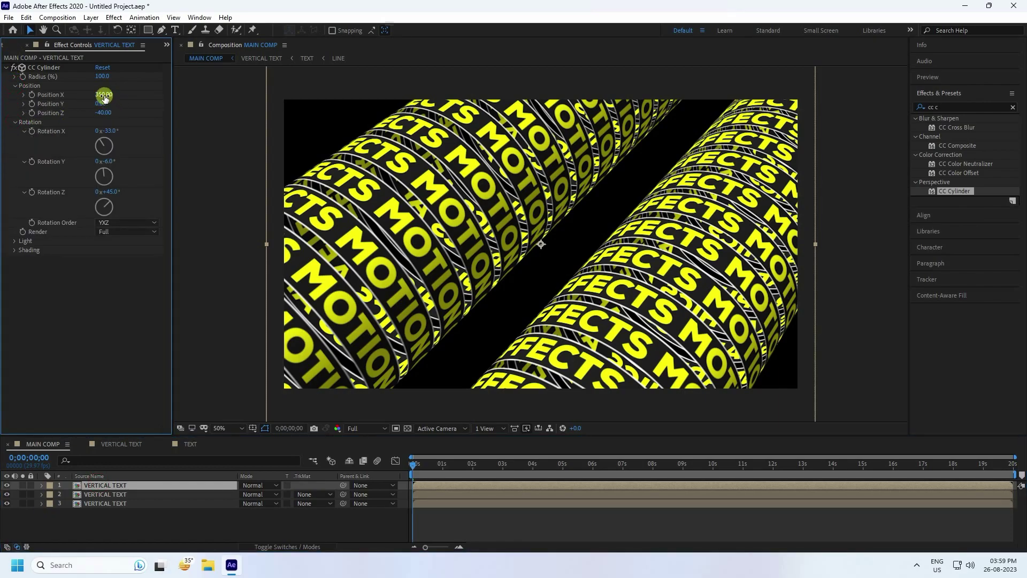
Set the copy's cylinder Position X -470, Z -50 and Rotation Z 300°.
click(104, 95)
text(-2)
text(0)
key(Return)
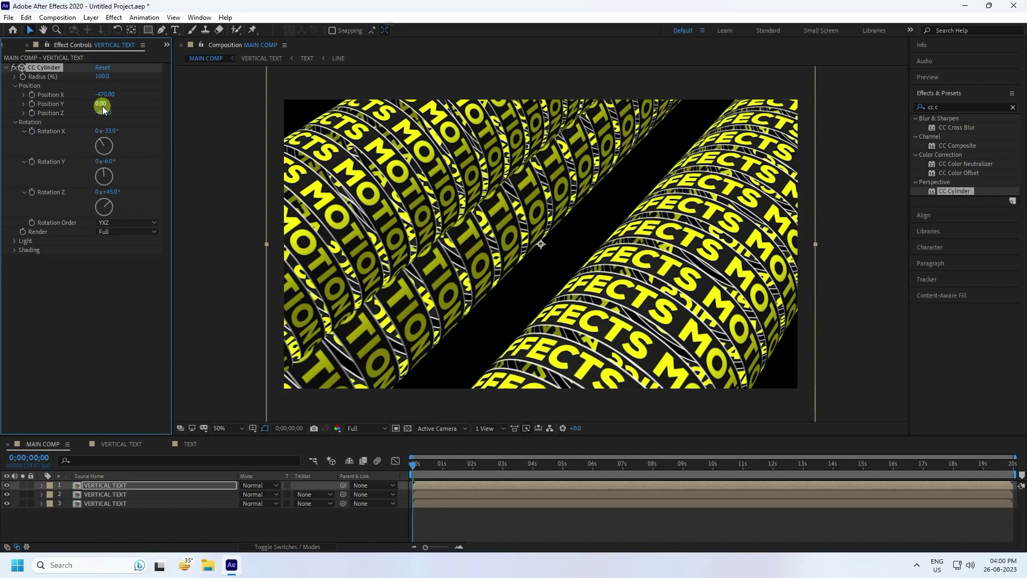
click(107, 114)
text(-50)
key(Return)
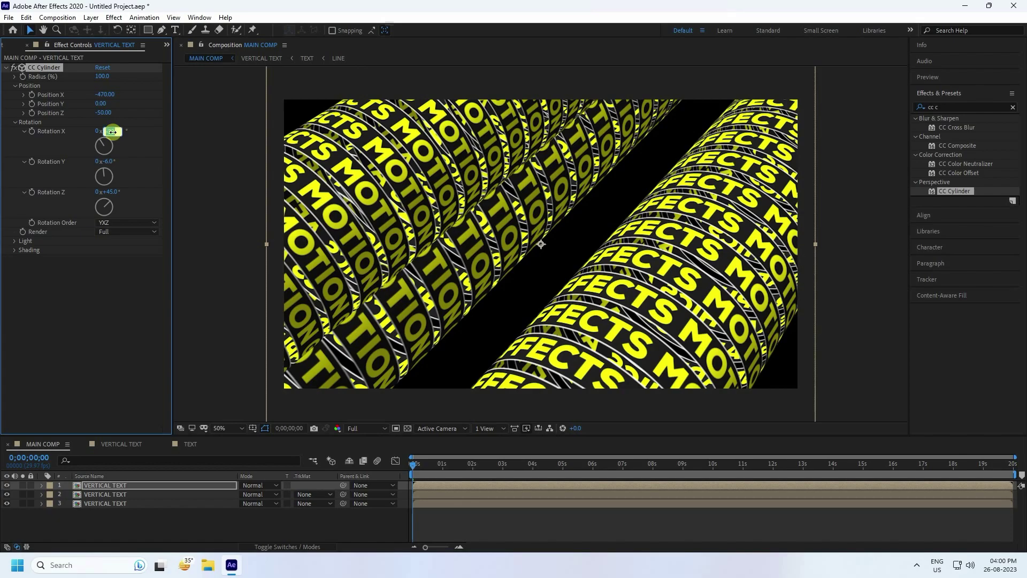
key(Tab)
key(Tab)
key(Tab)
key(Tab)
text(300)
key(Return)
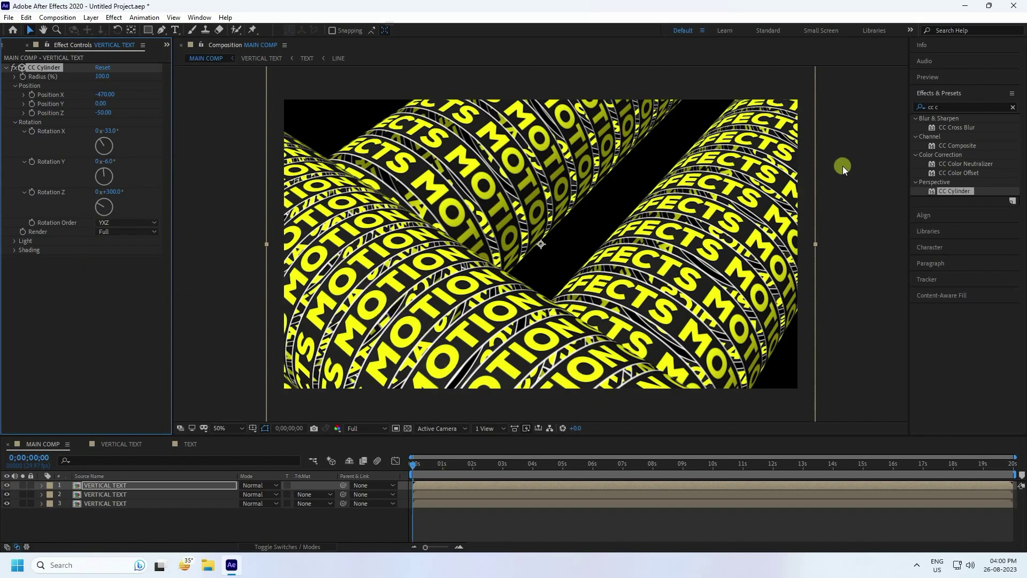
Play the animation preview, then stop it and return to the start.
click(936, 78)
click(962, 93)
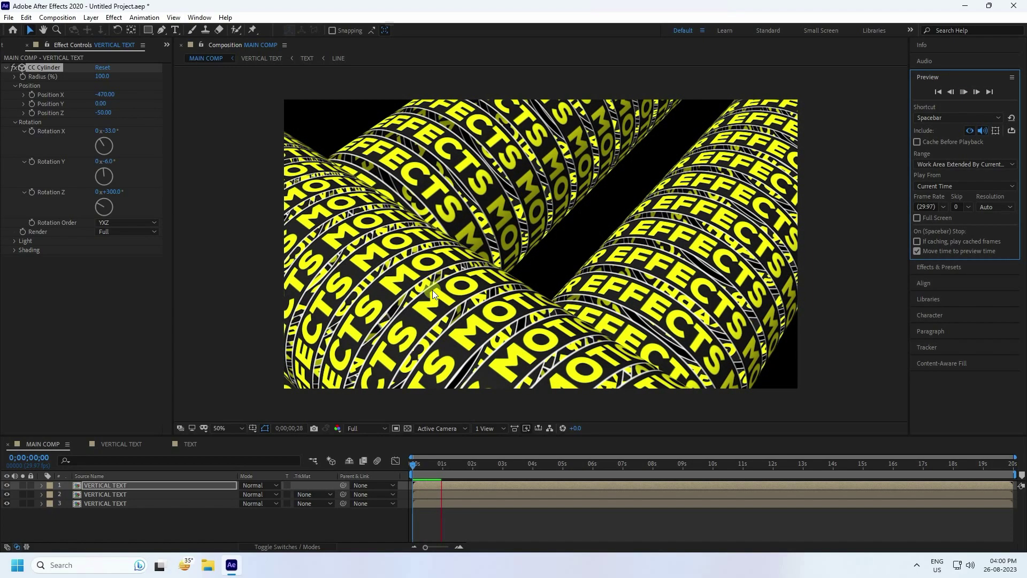
key(space)
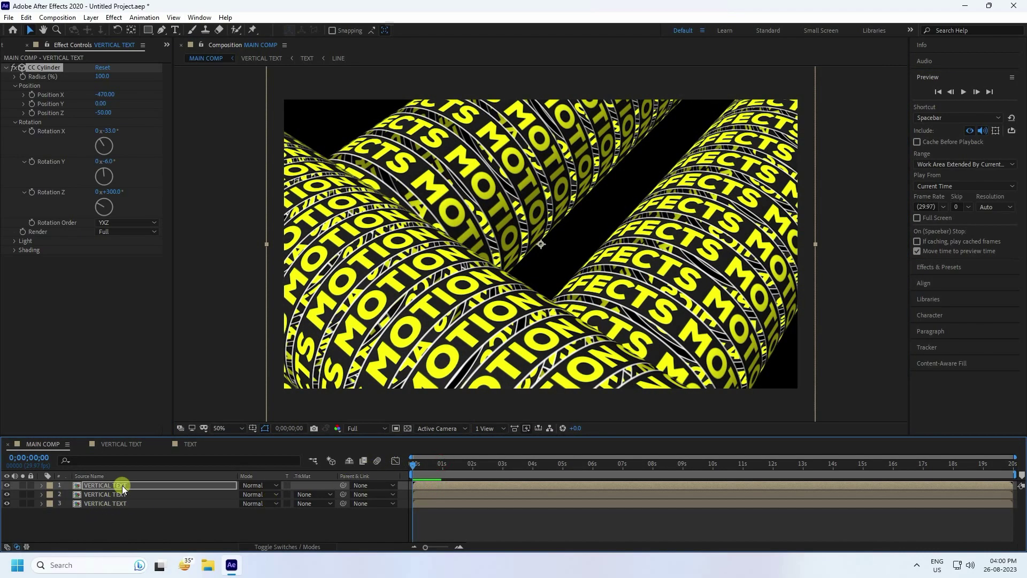
Duplicate the top VERTICAL TEXT layer and expand its CC Cylinder position and rotation settings.
click(122, 486)
key(ctrl+d)
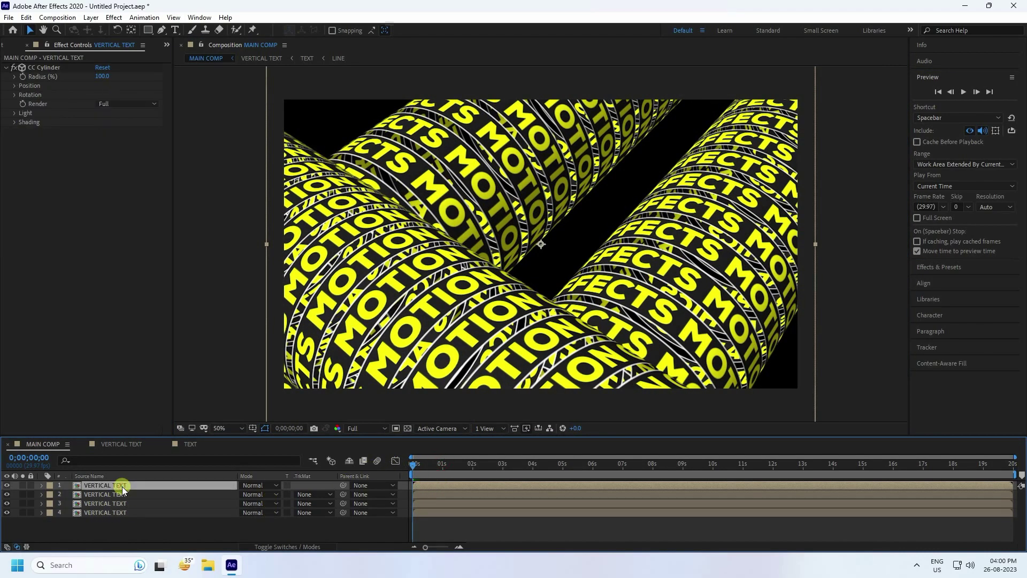
click(14, 86)
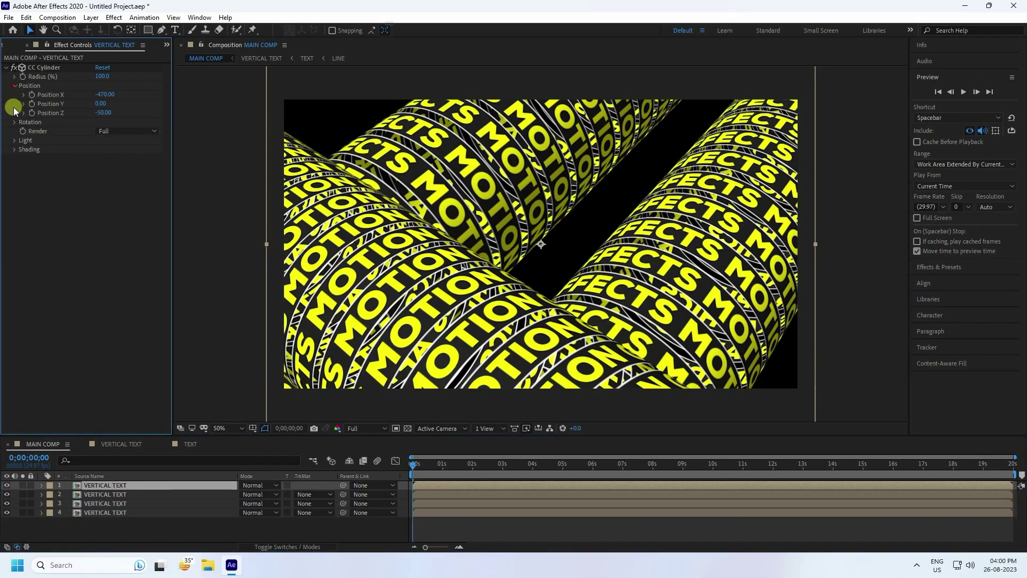
click(15, 122)
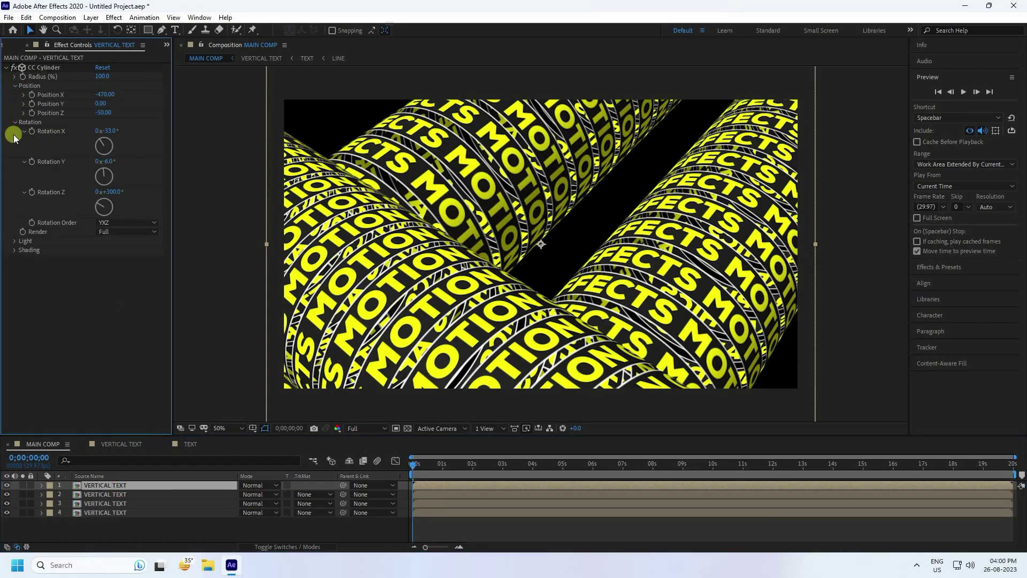
Set the fourth cylinder's Position X to 740 and Position Y to 120.
drag(102, 95, 102, 98)
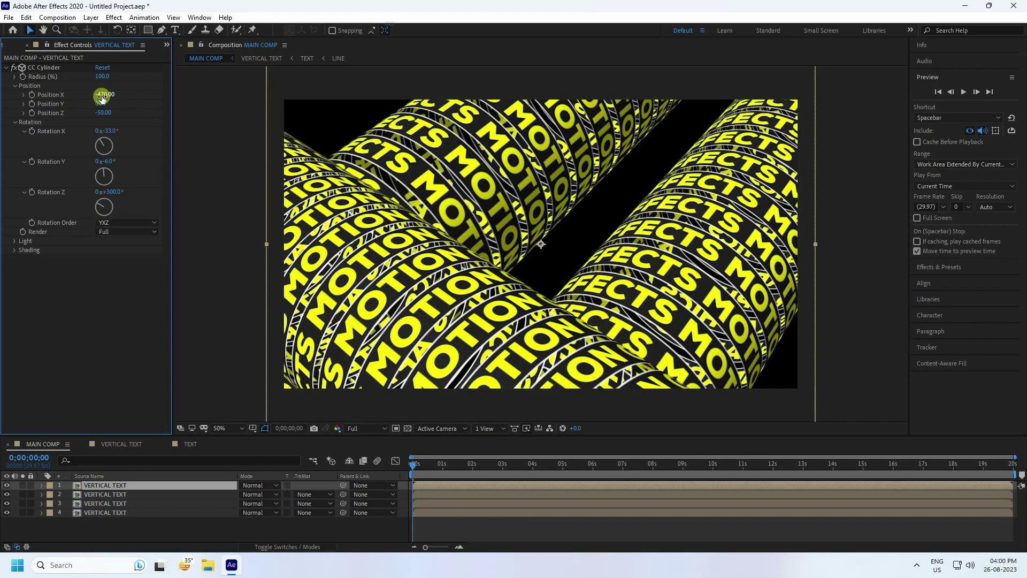
click(102, 98)
text(740)
key(Return)
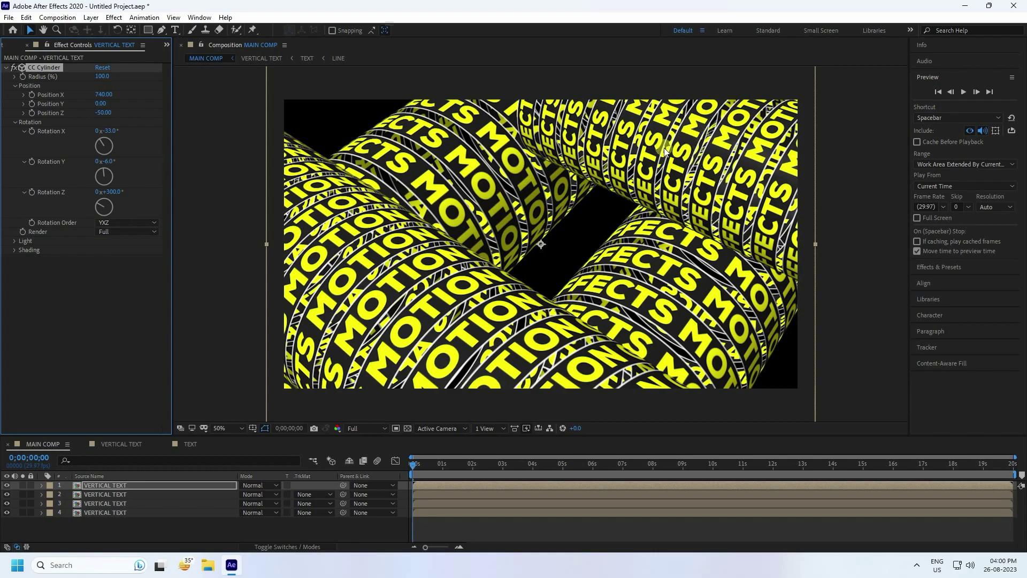
click(100, 104)
text(300)
key(Return)
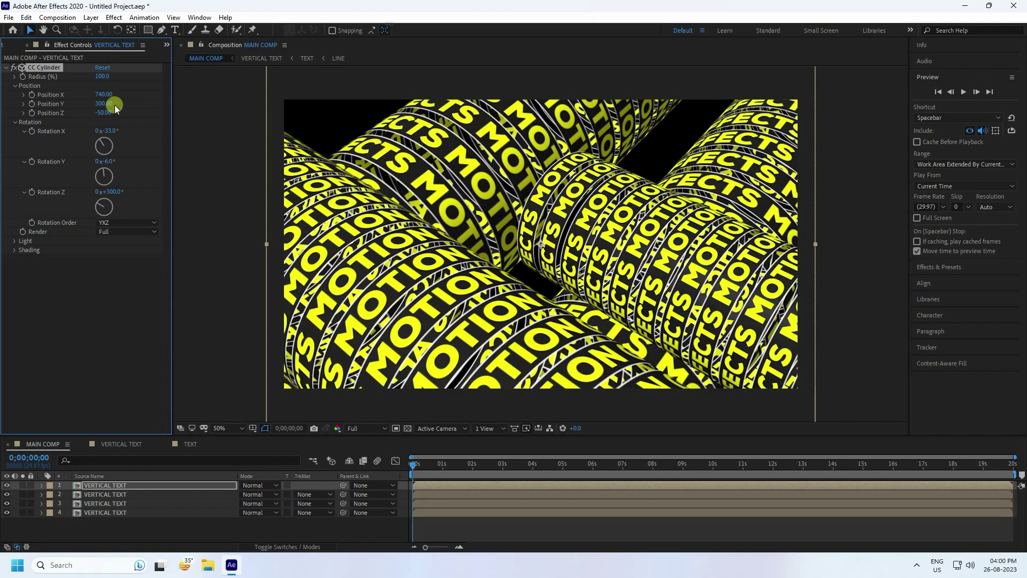
click(102, 103)
text(150)
key(Return)
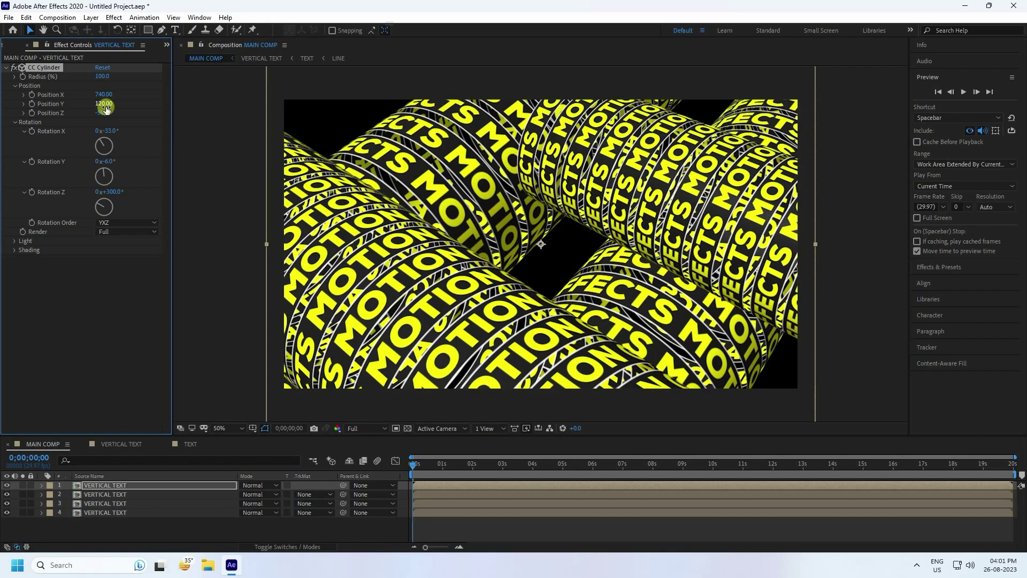
Bring the fourth cylinder toward the camera with Position Z -650.
click(102, 113)
drag(102, 113, 95, 112)
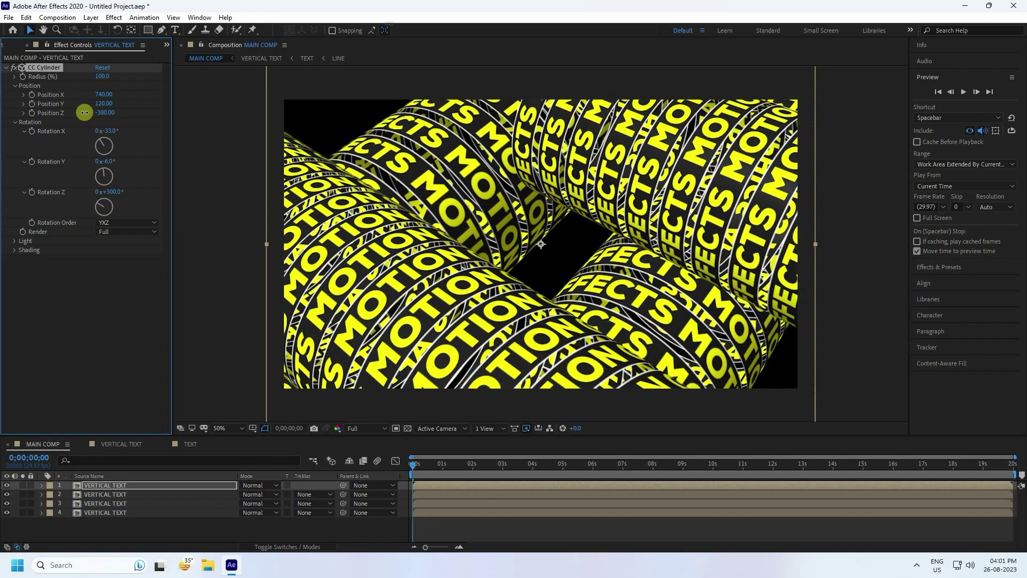
drag(95, 113, 90, 117)
click(107, 114)
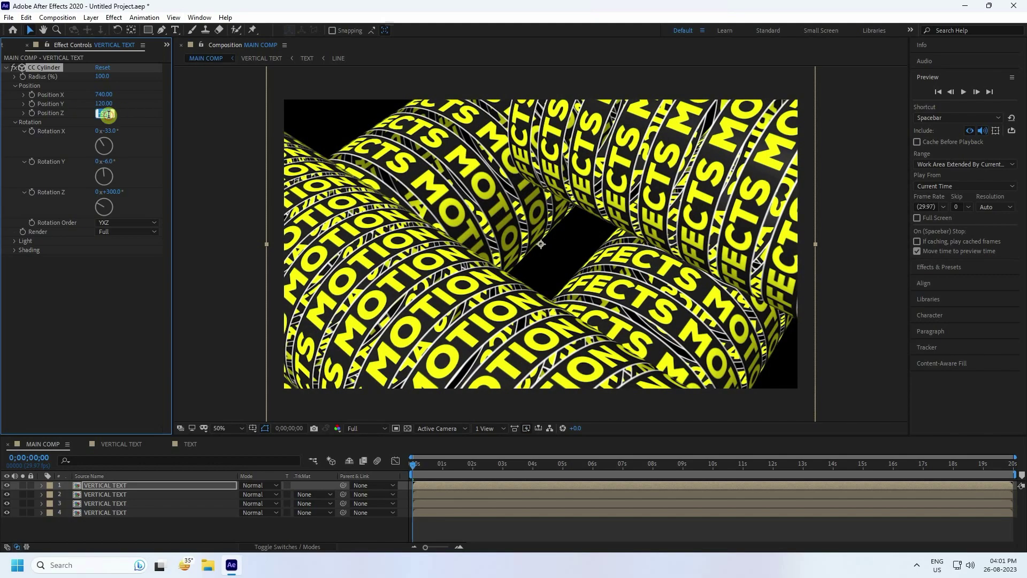
text(-650)
key(Return)
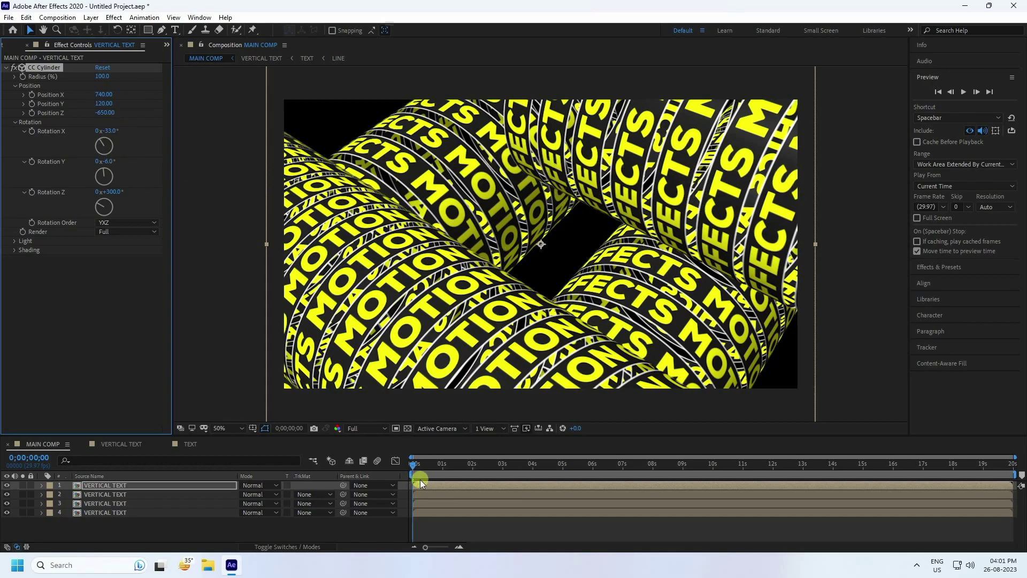
Play the four-cylinder animation from the start, then replay it at Half resolution.
click(433, 461)
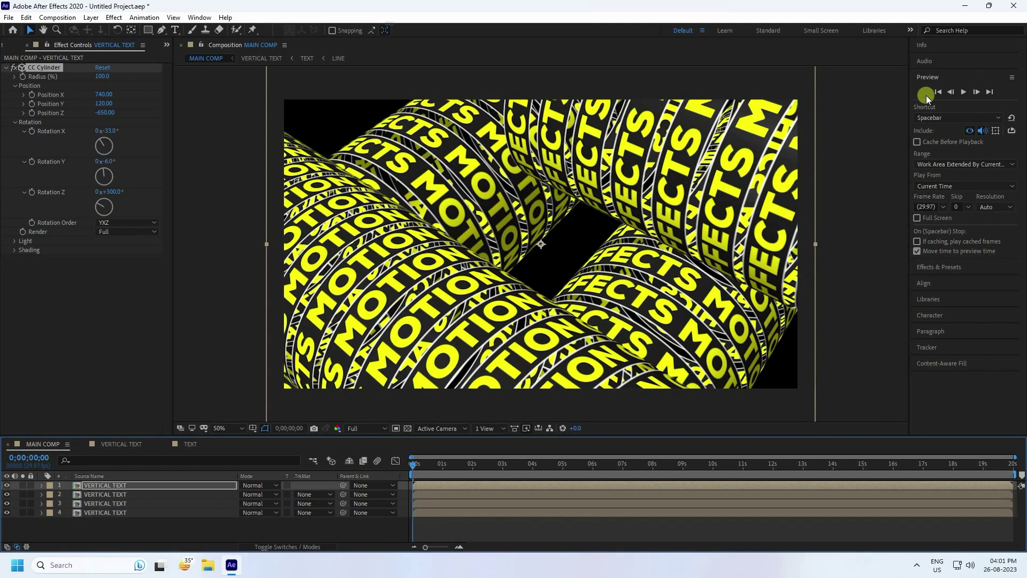
click(964, 92)
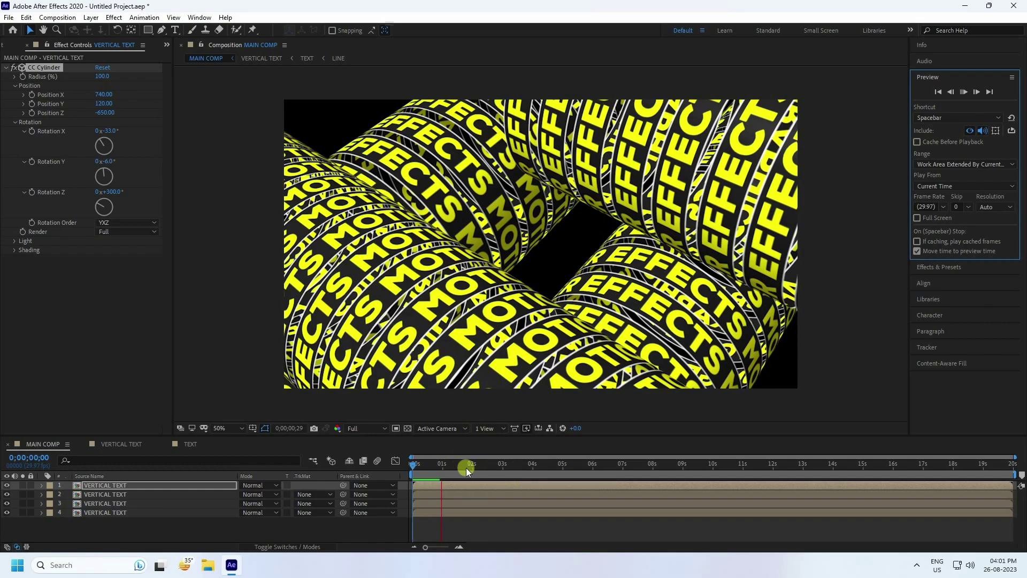
click(394, 463)
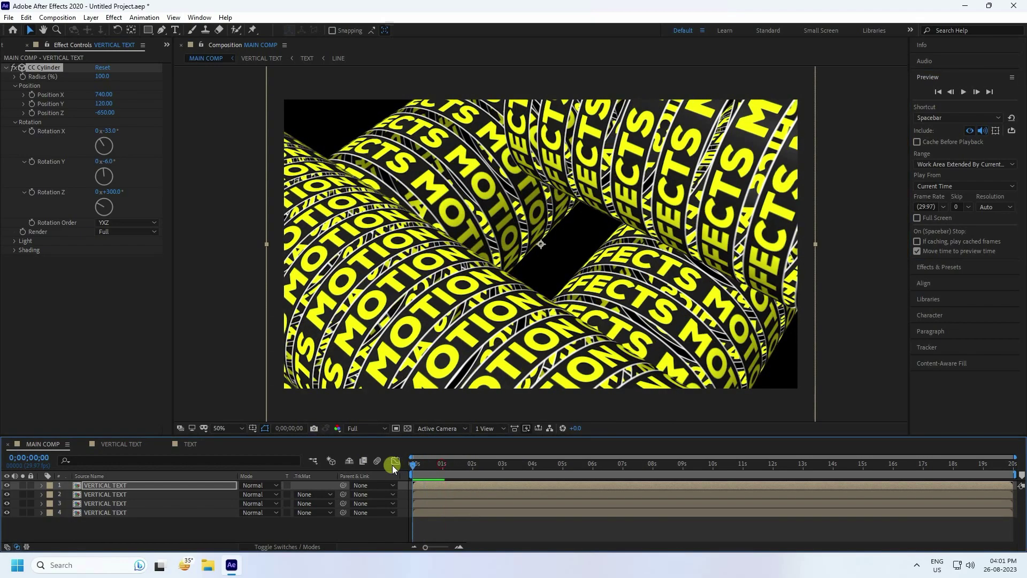
click(359, 429)
click(364, 473)
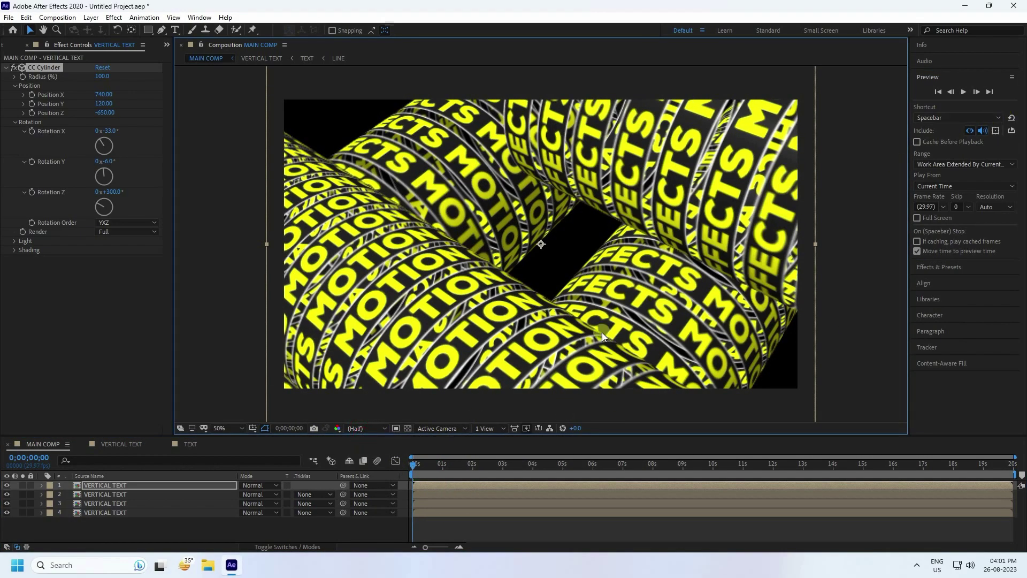
click(964, 92)
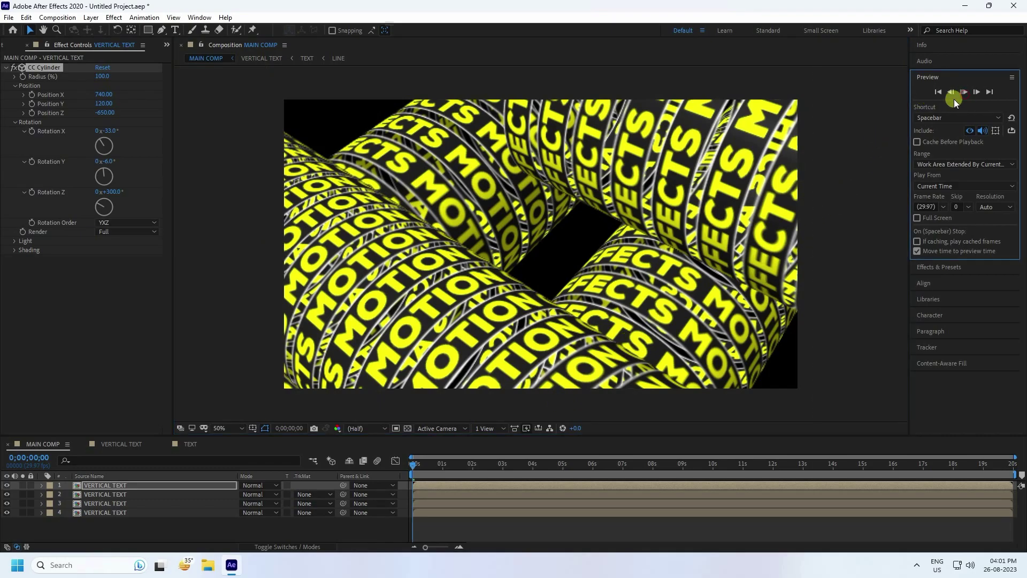